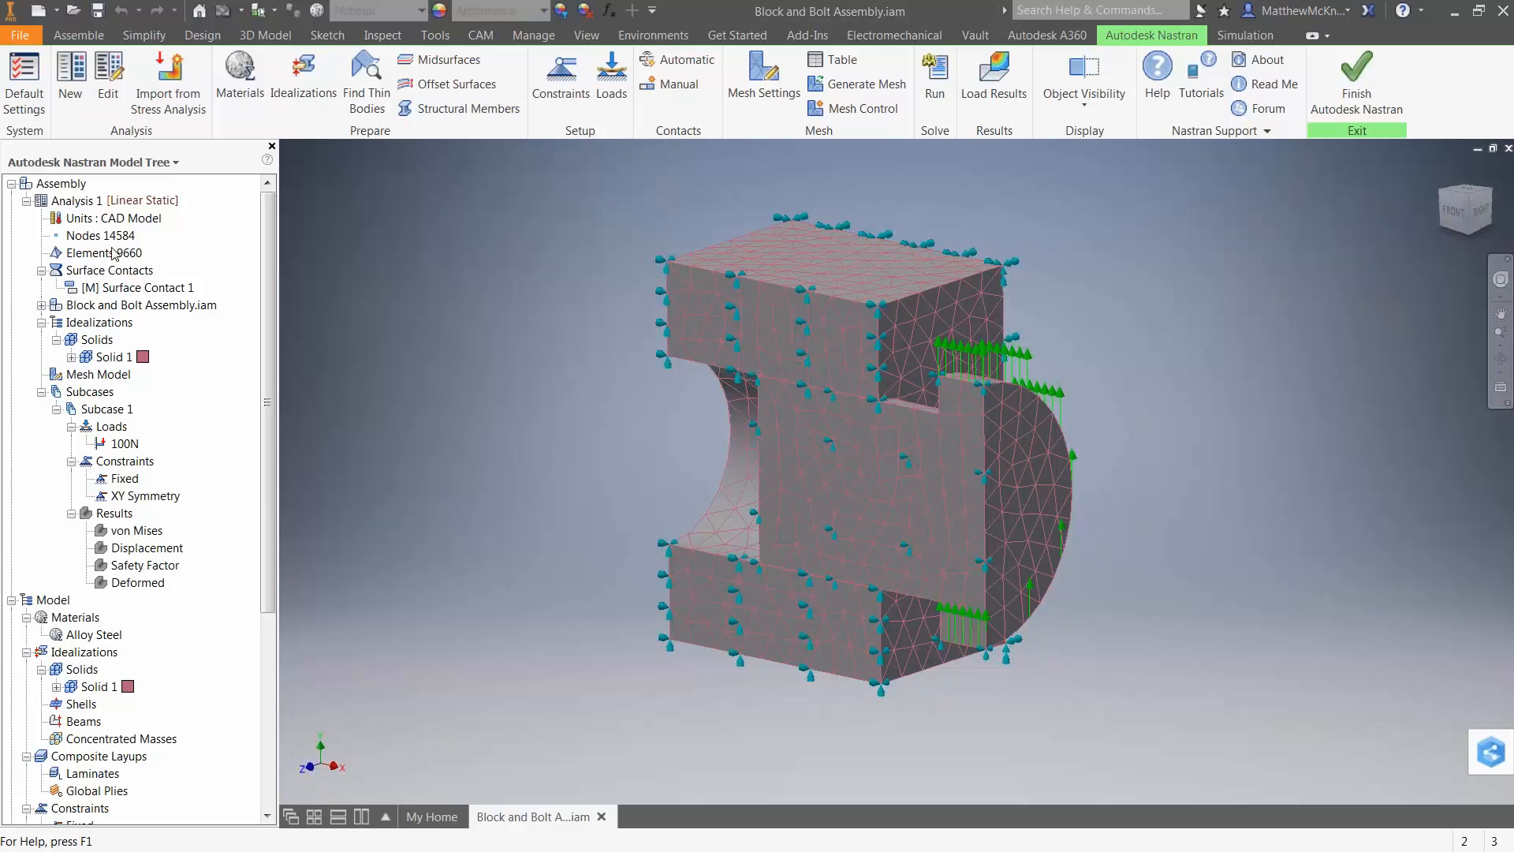
Review the output controls, options and model state in the Analysis 1 settings without changing them.
right_click(92, 206)
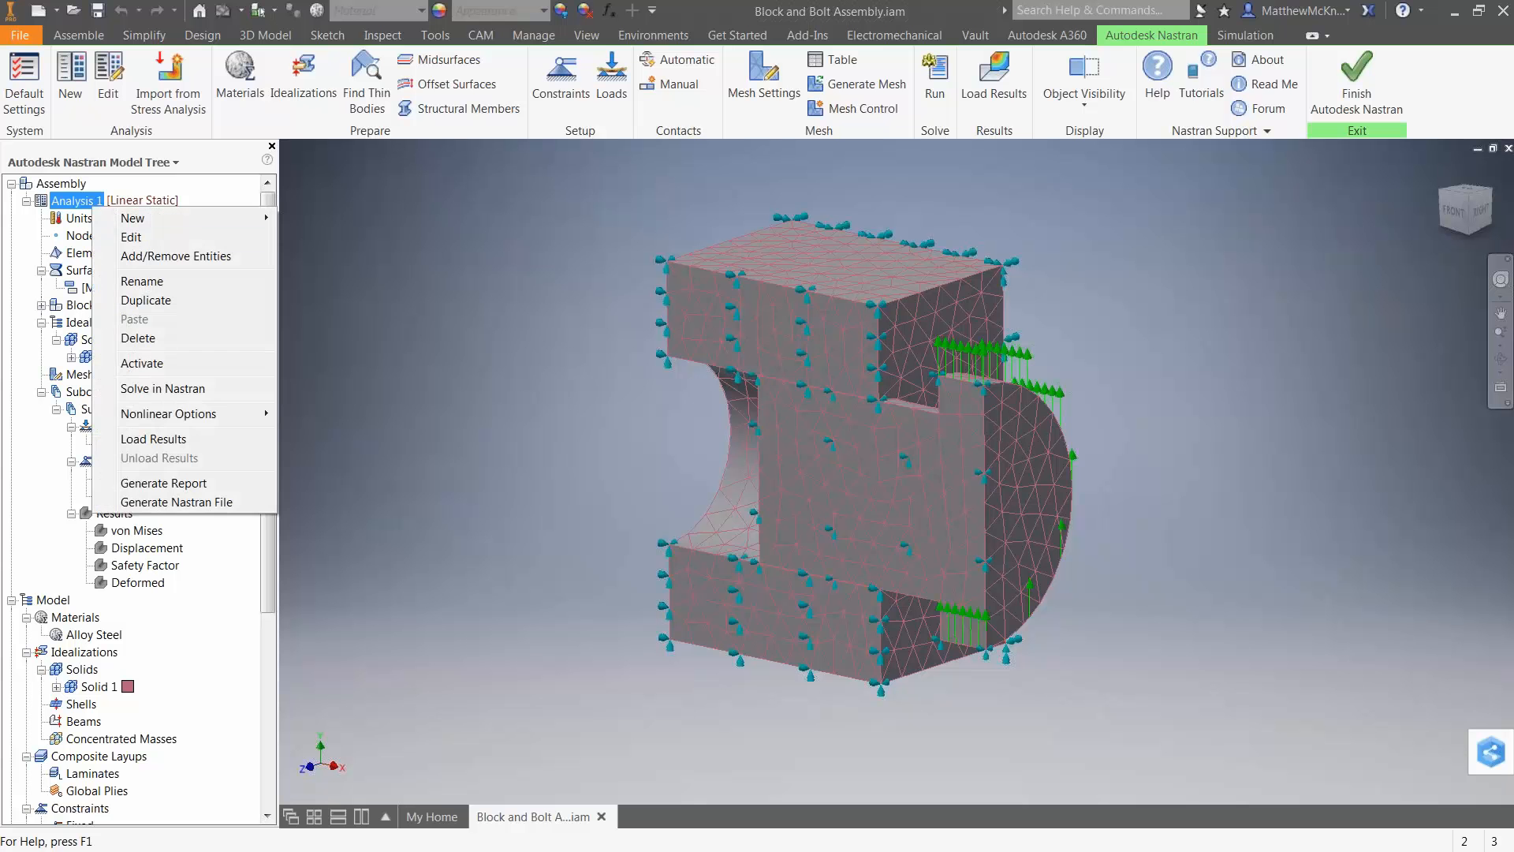
left_click(337, 297)
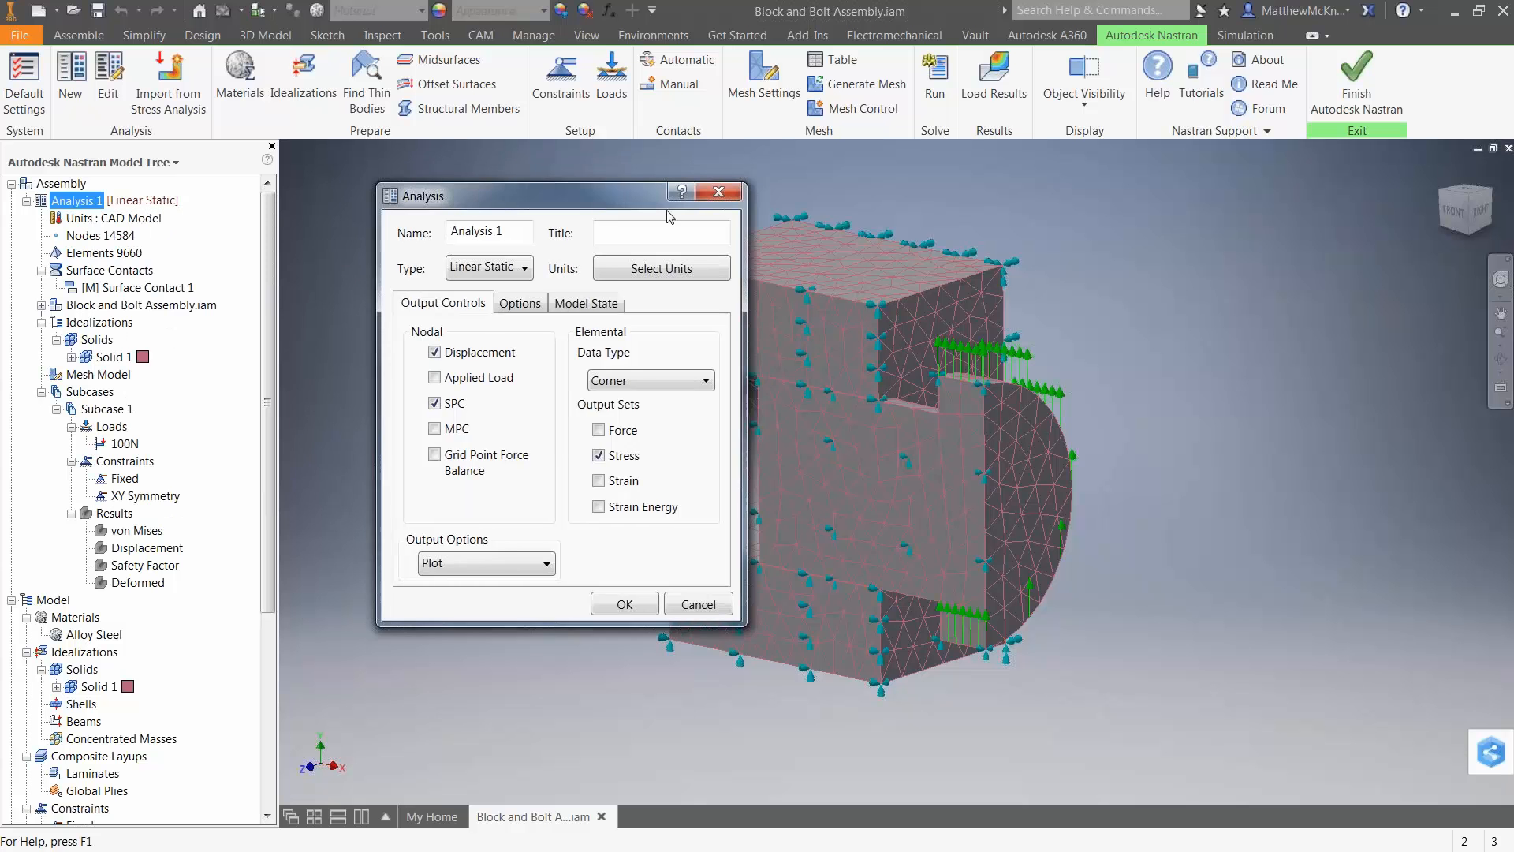
left_click_drag(600, 203, 688, 215)
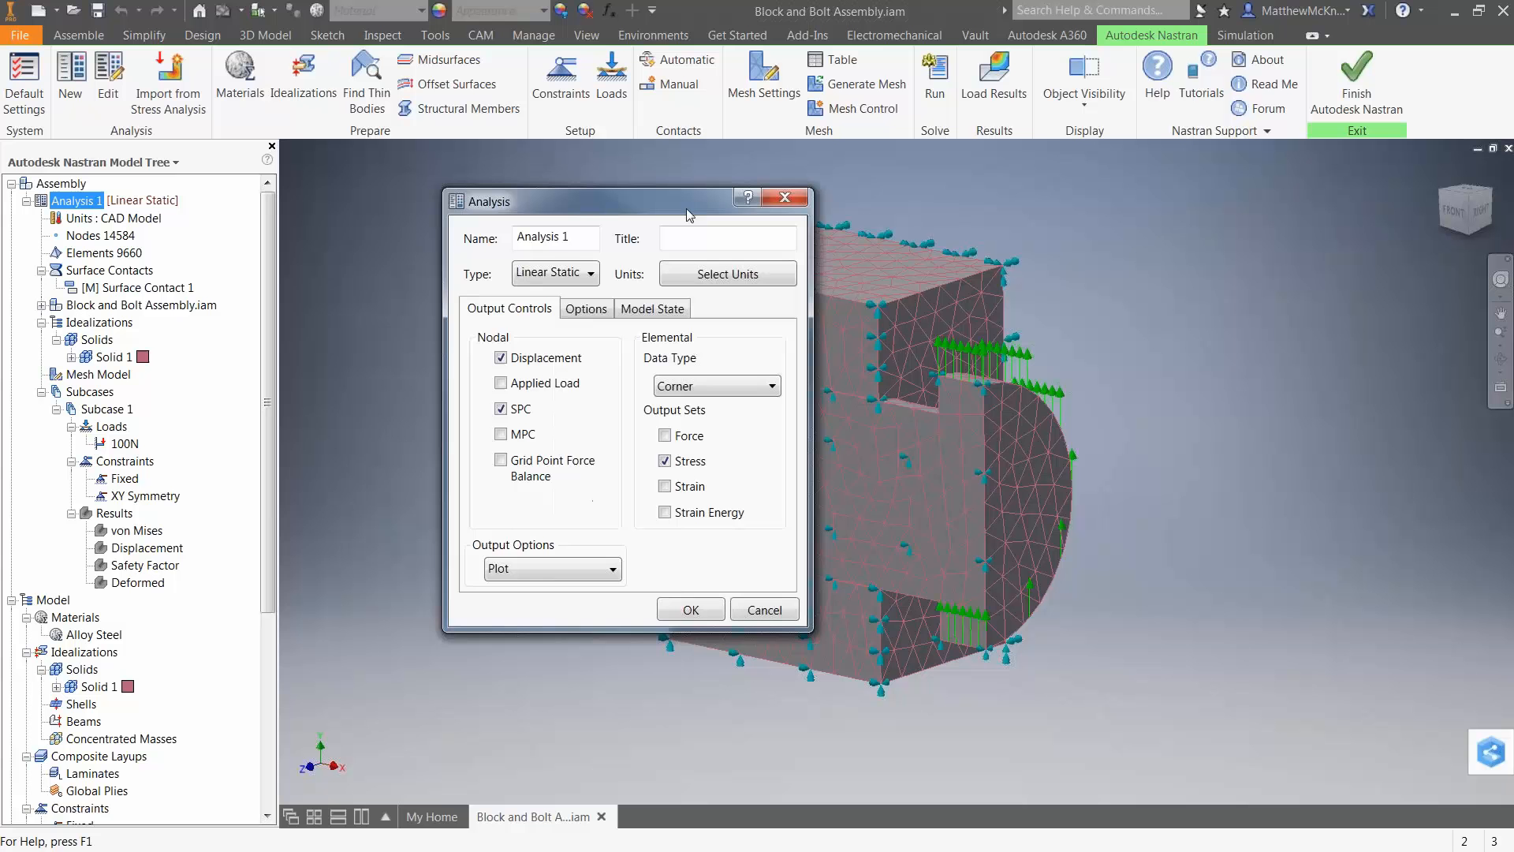
left_click(586, 309)
left_click(655, 309)
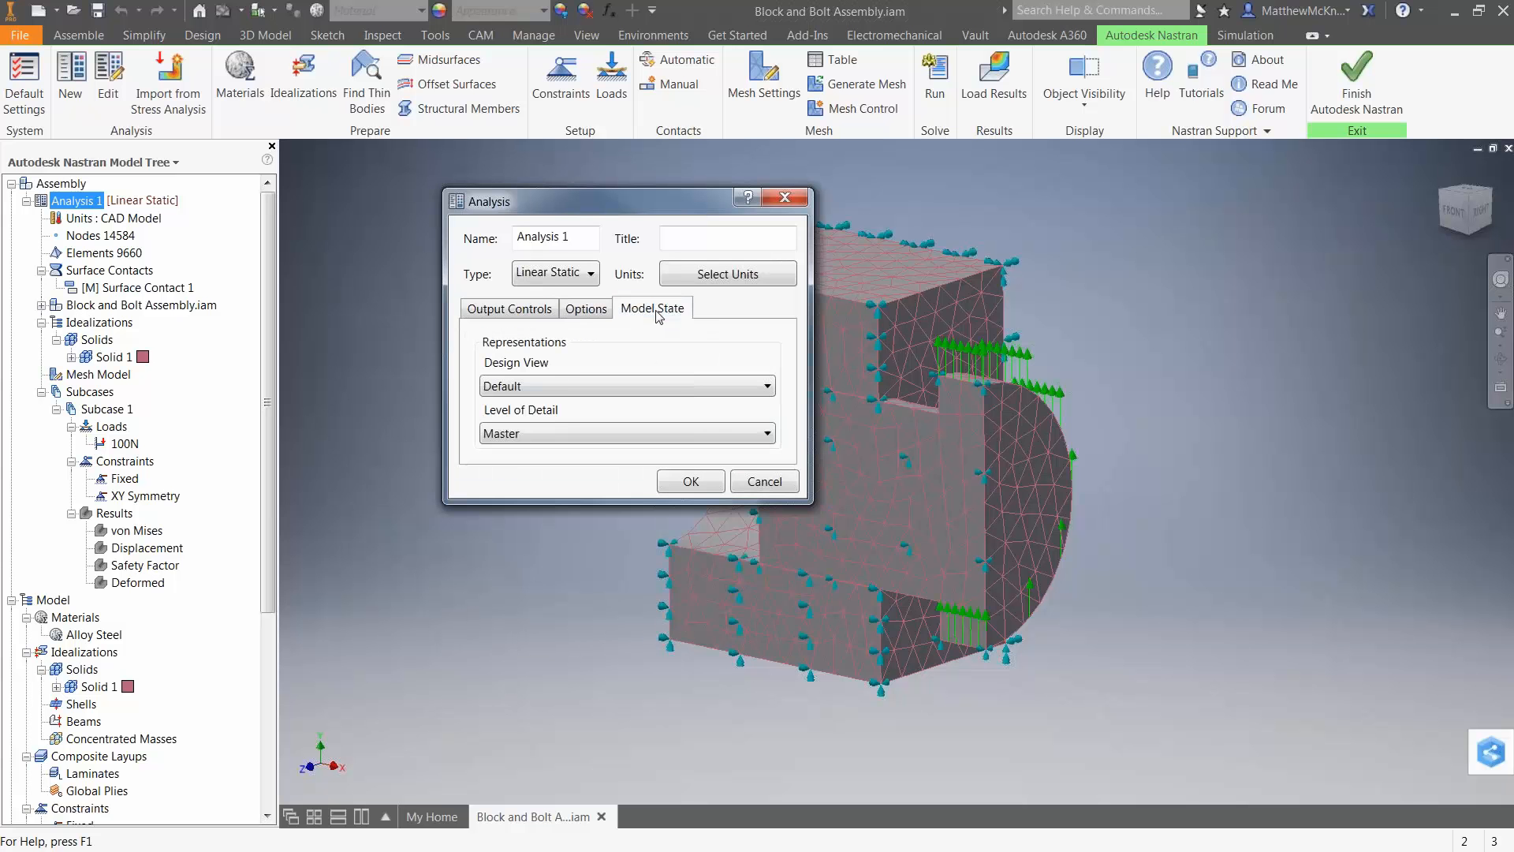
left_click(763, 485)
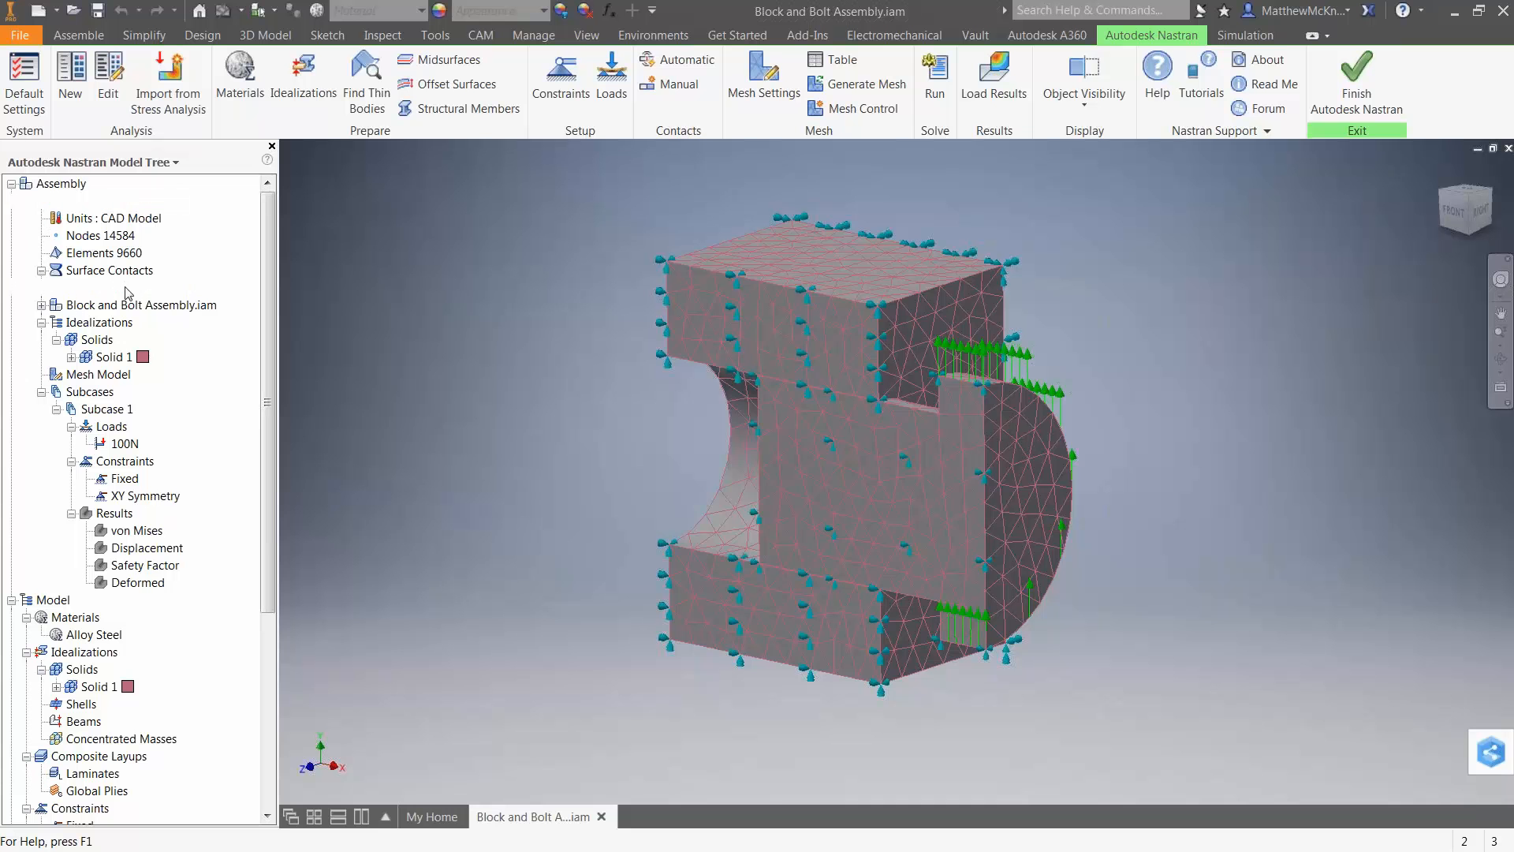
Open Surface Contact 1 for editing and inspect its penetration type choices and its master and slave faces.
right_click(130, 288)
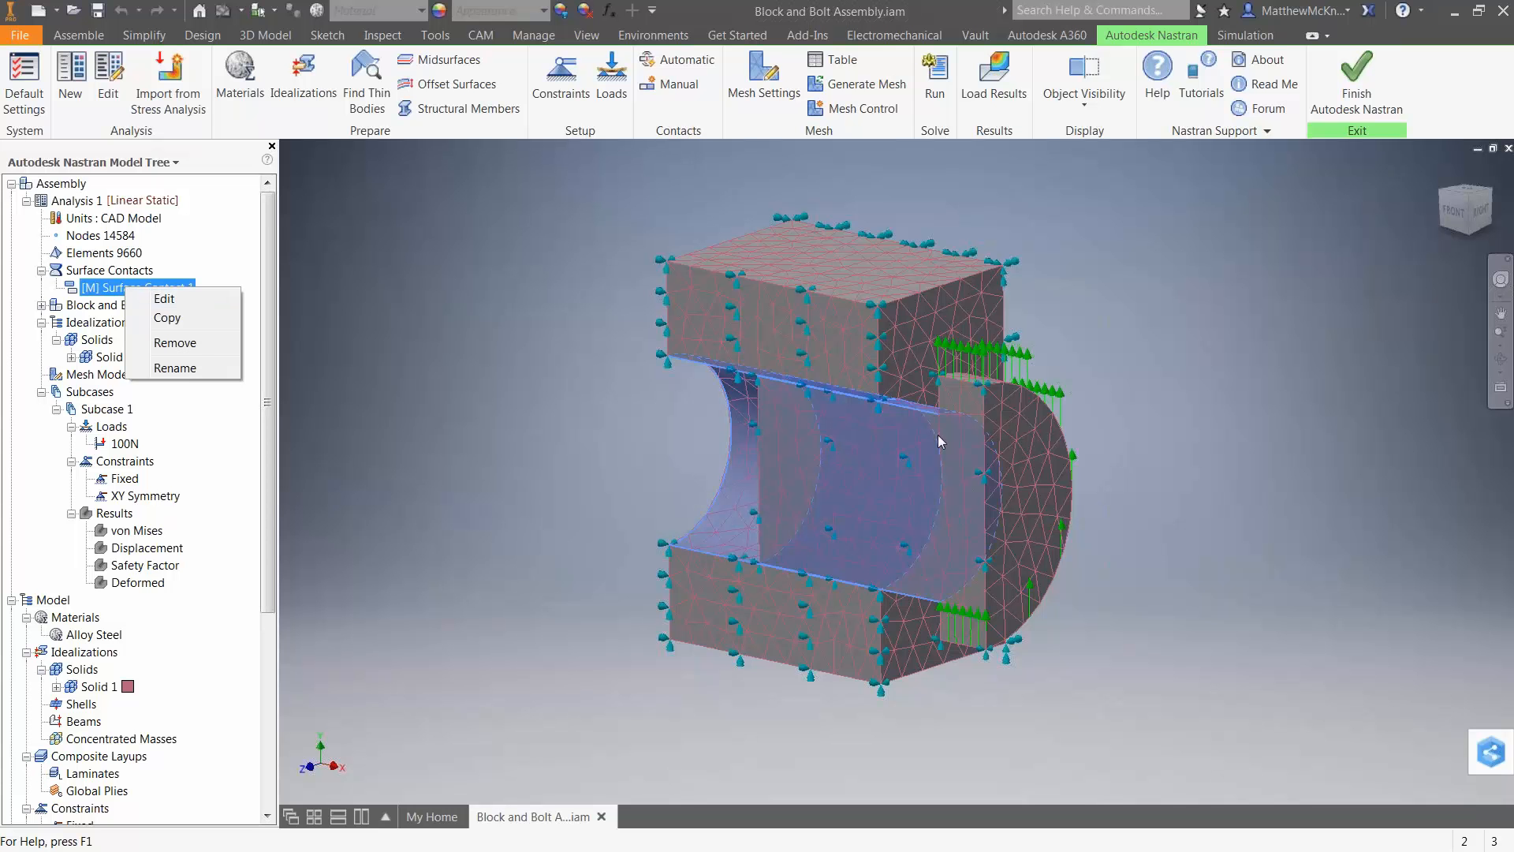
left_click(164, 299)
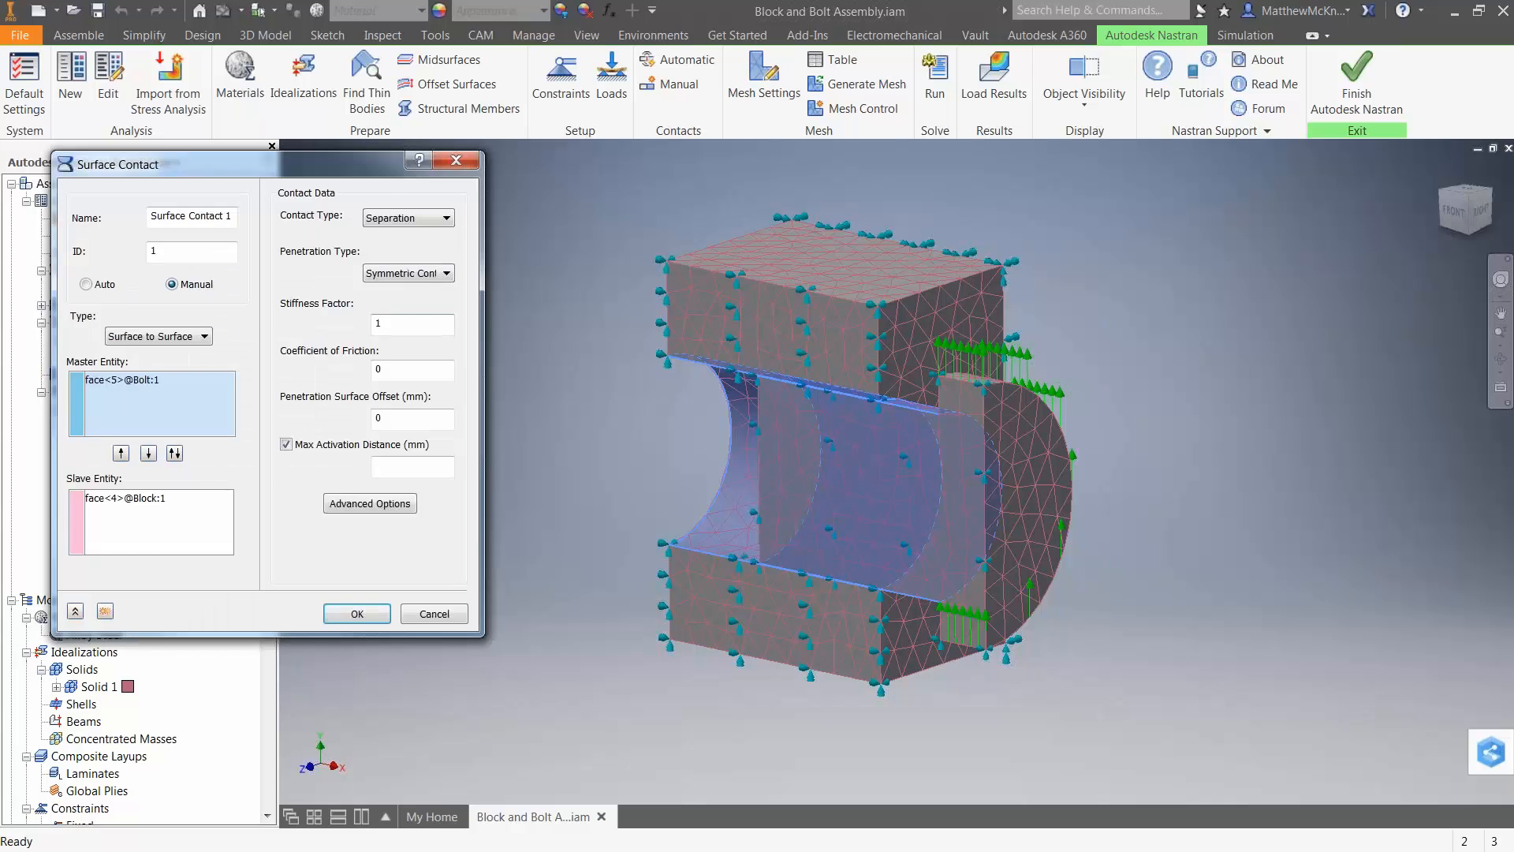
left_click_drag(328, 162, 473, 191)
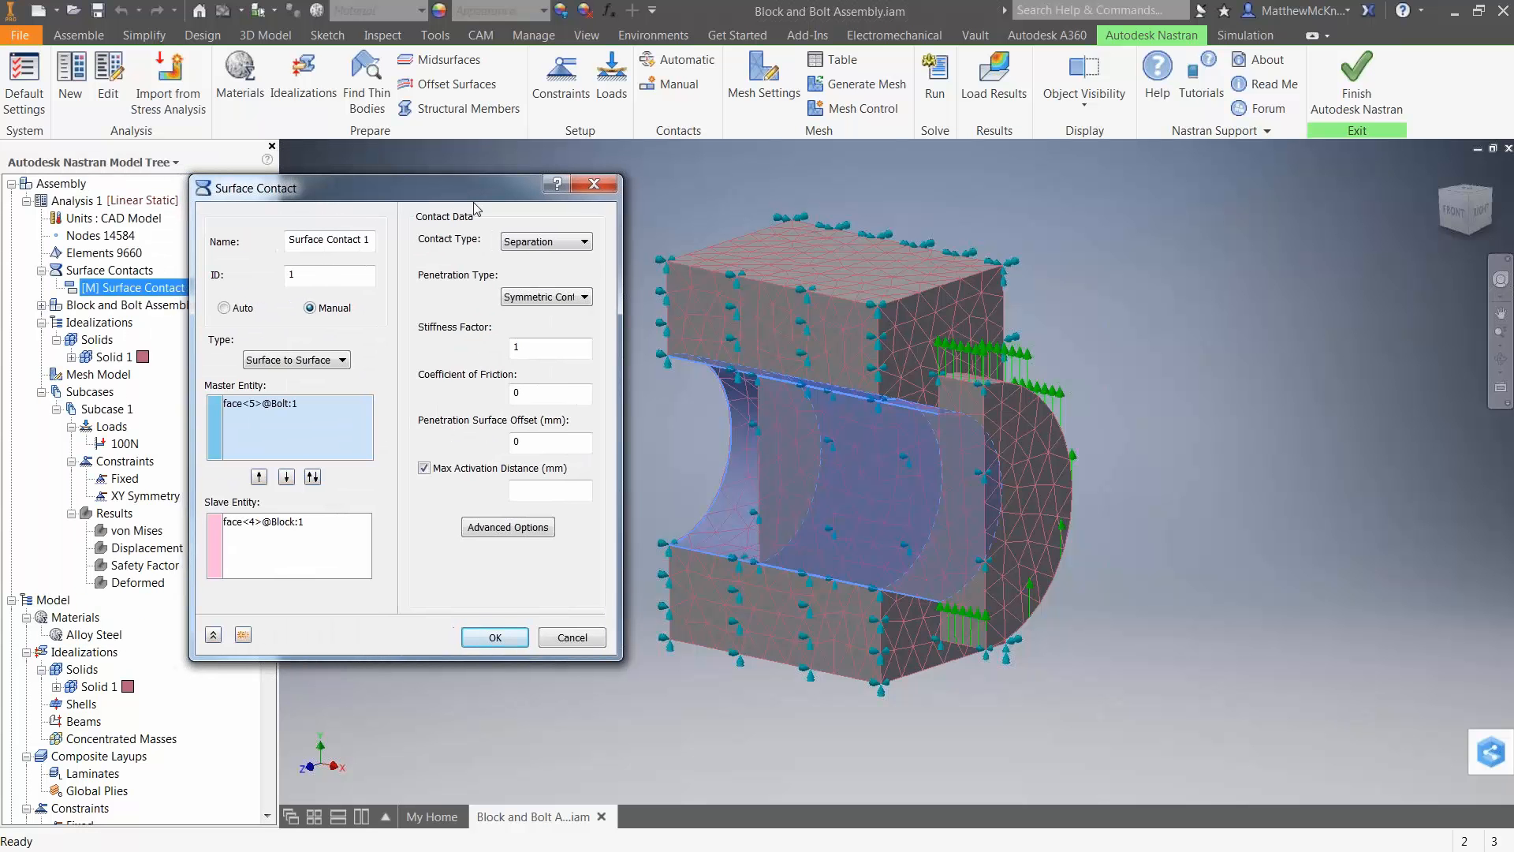
left_click(546, 297)
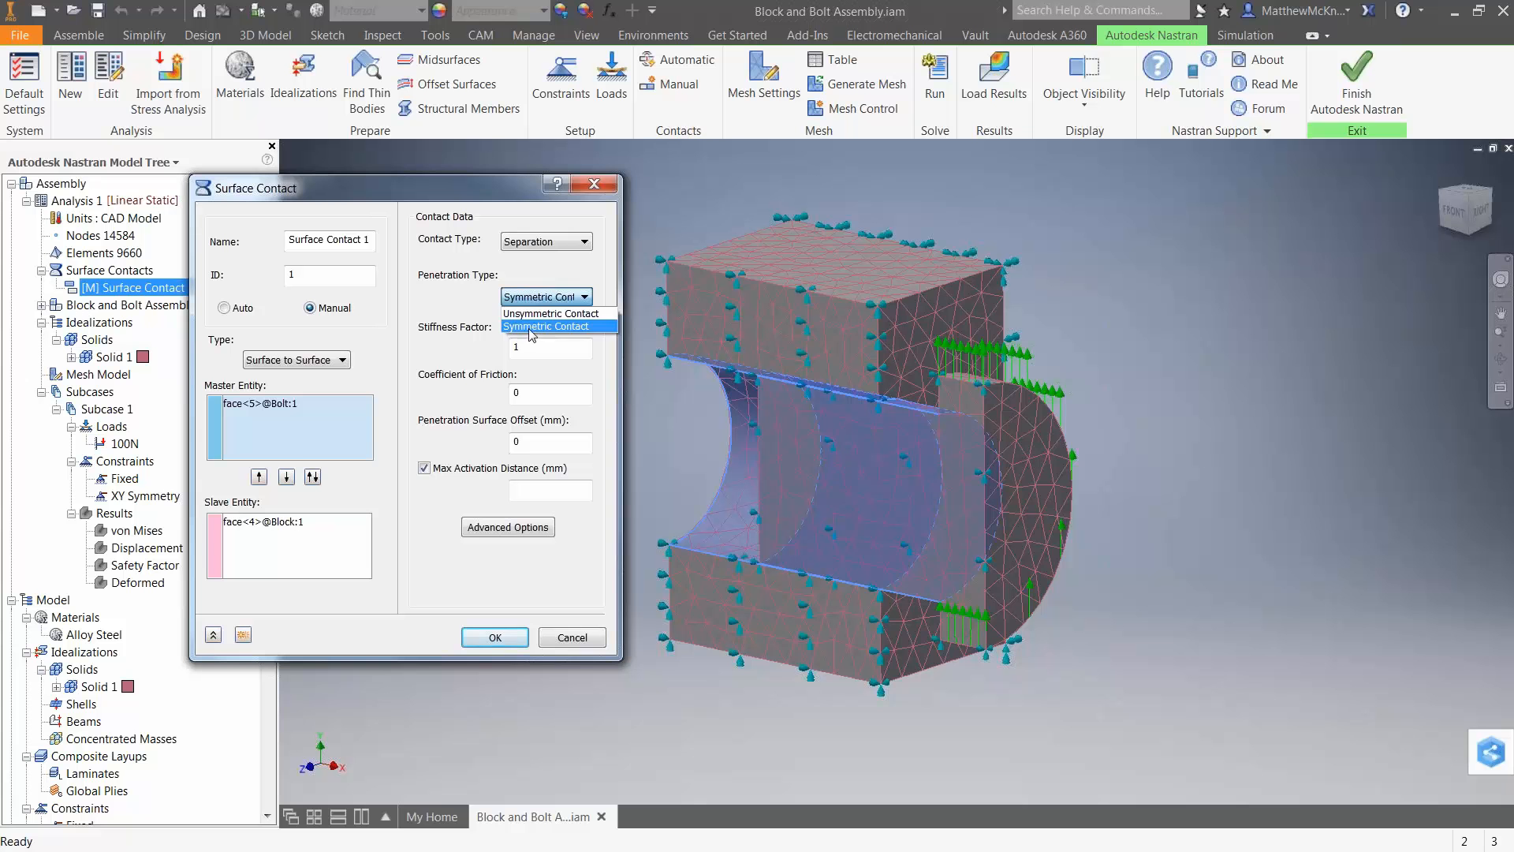
left_click(487, 306)
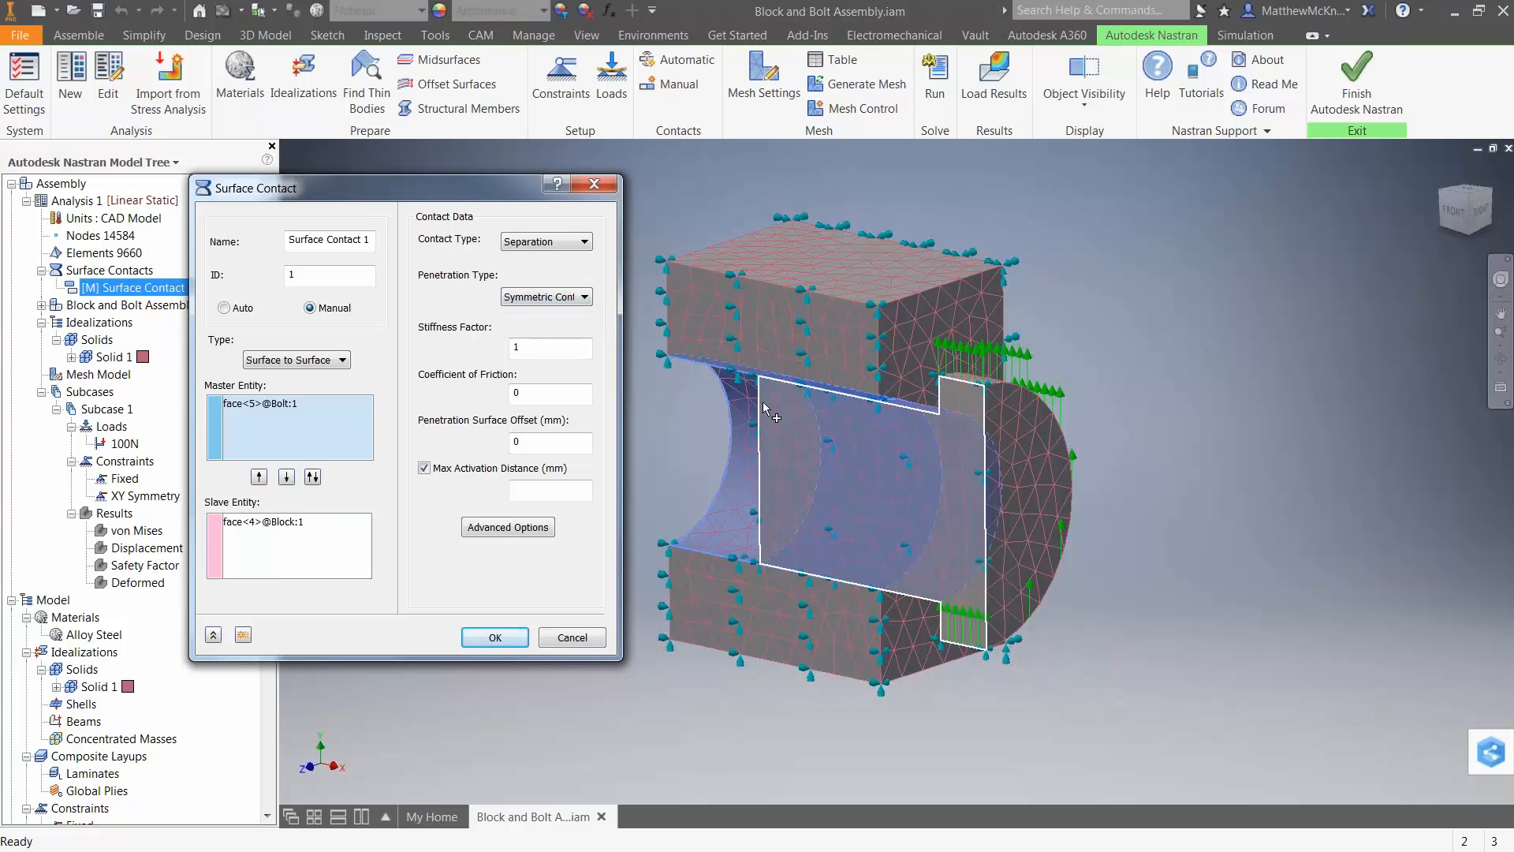
left_click(285, 405)
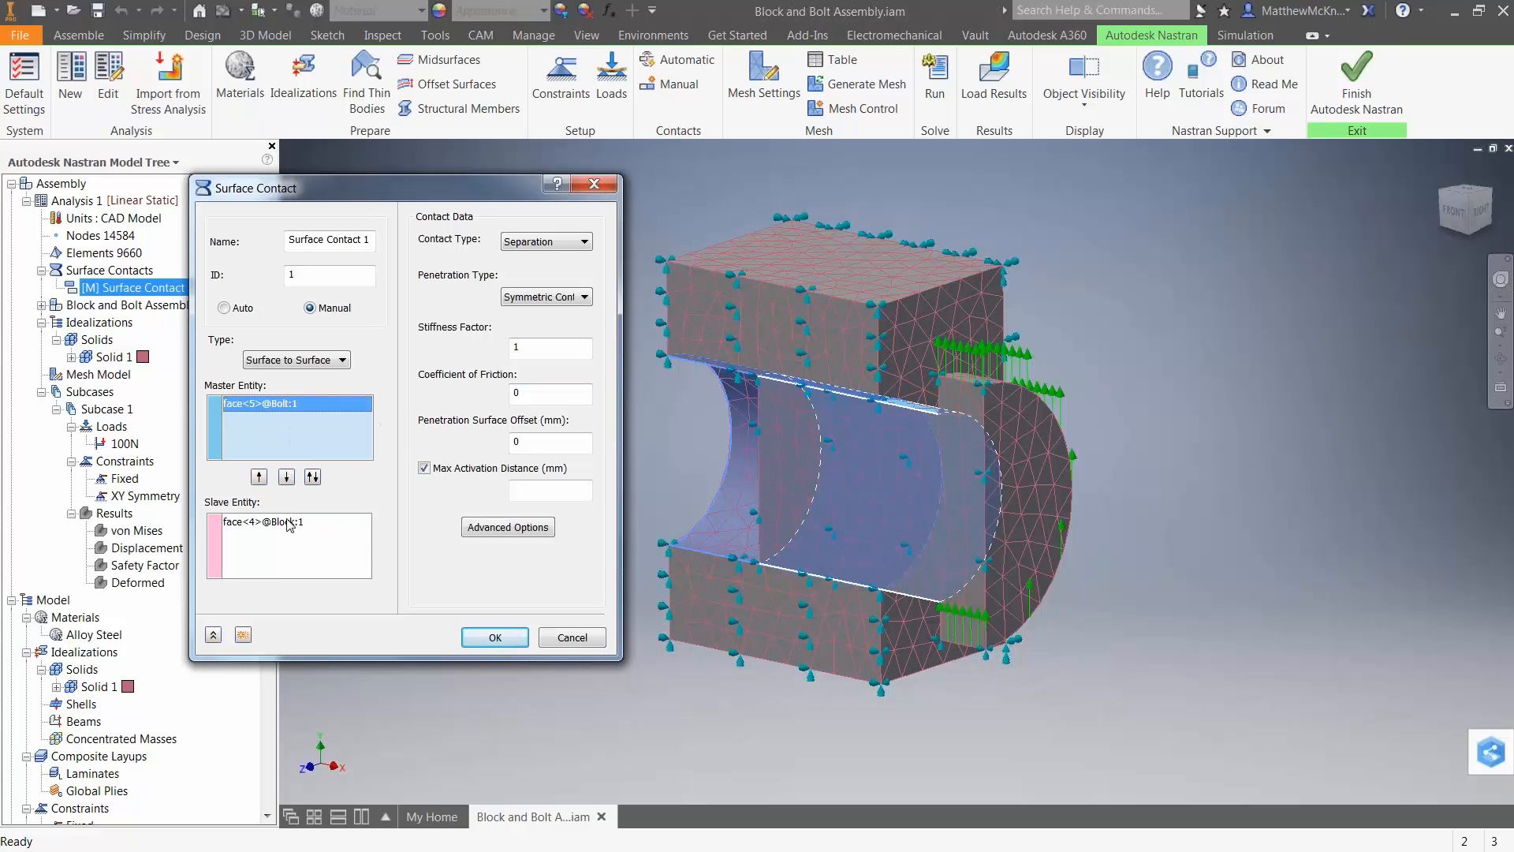
left_click(320, 525)
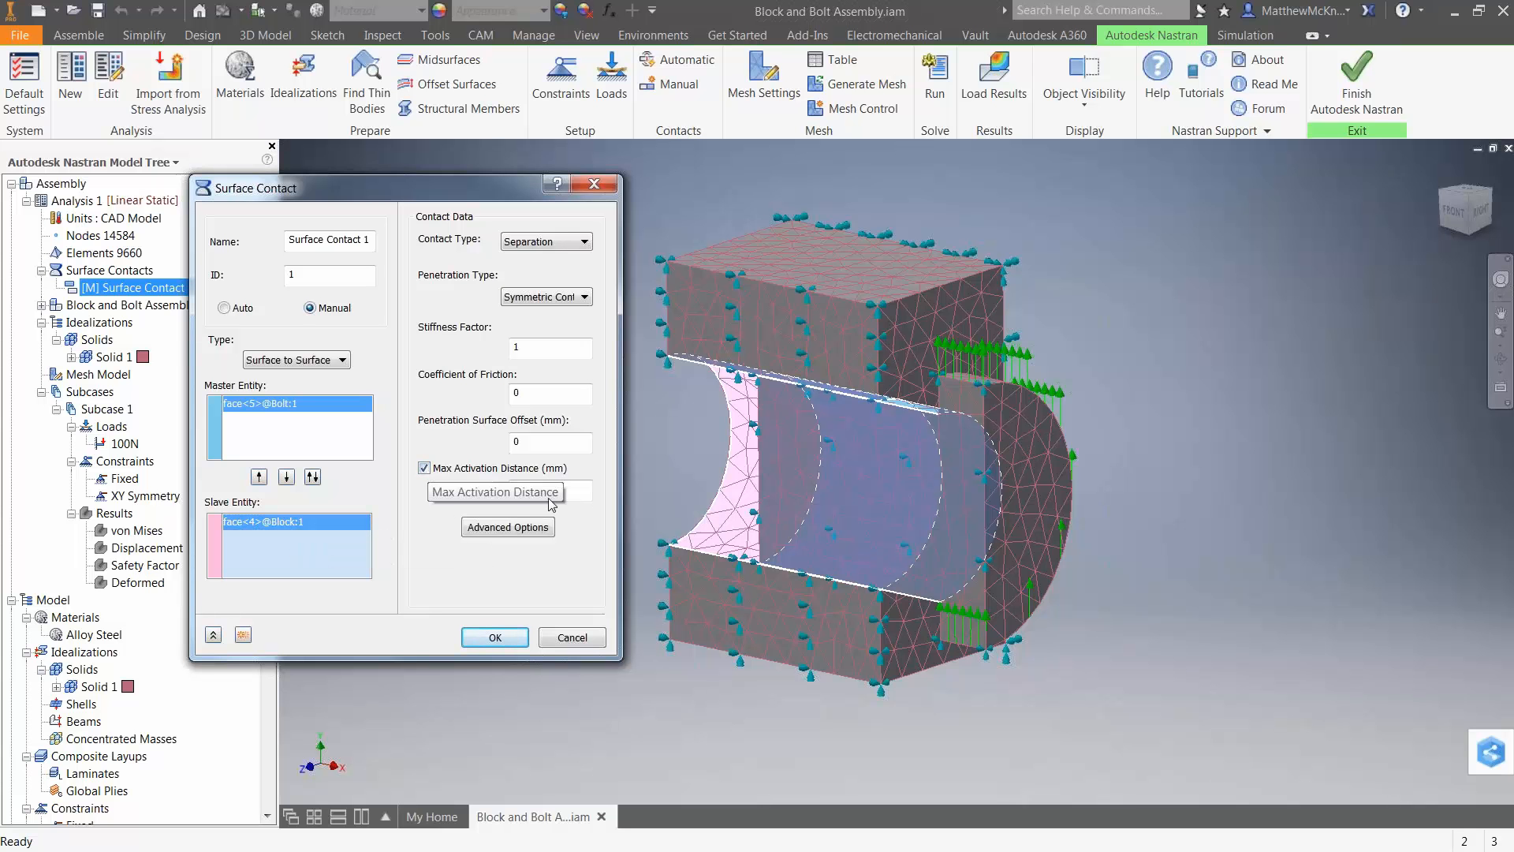
Check the surface contact's max activation distance option and its advanced contact parameters, leaving the contact settings as they are.
left_click(573, 490)
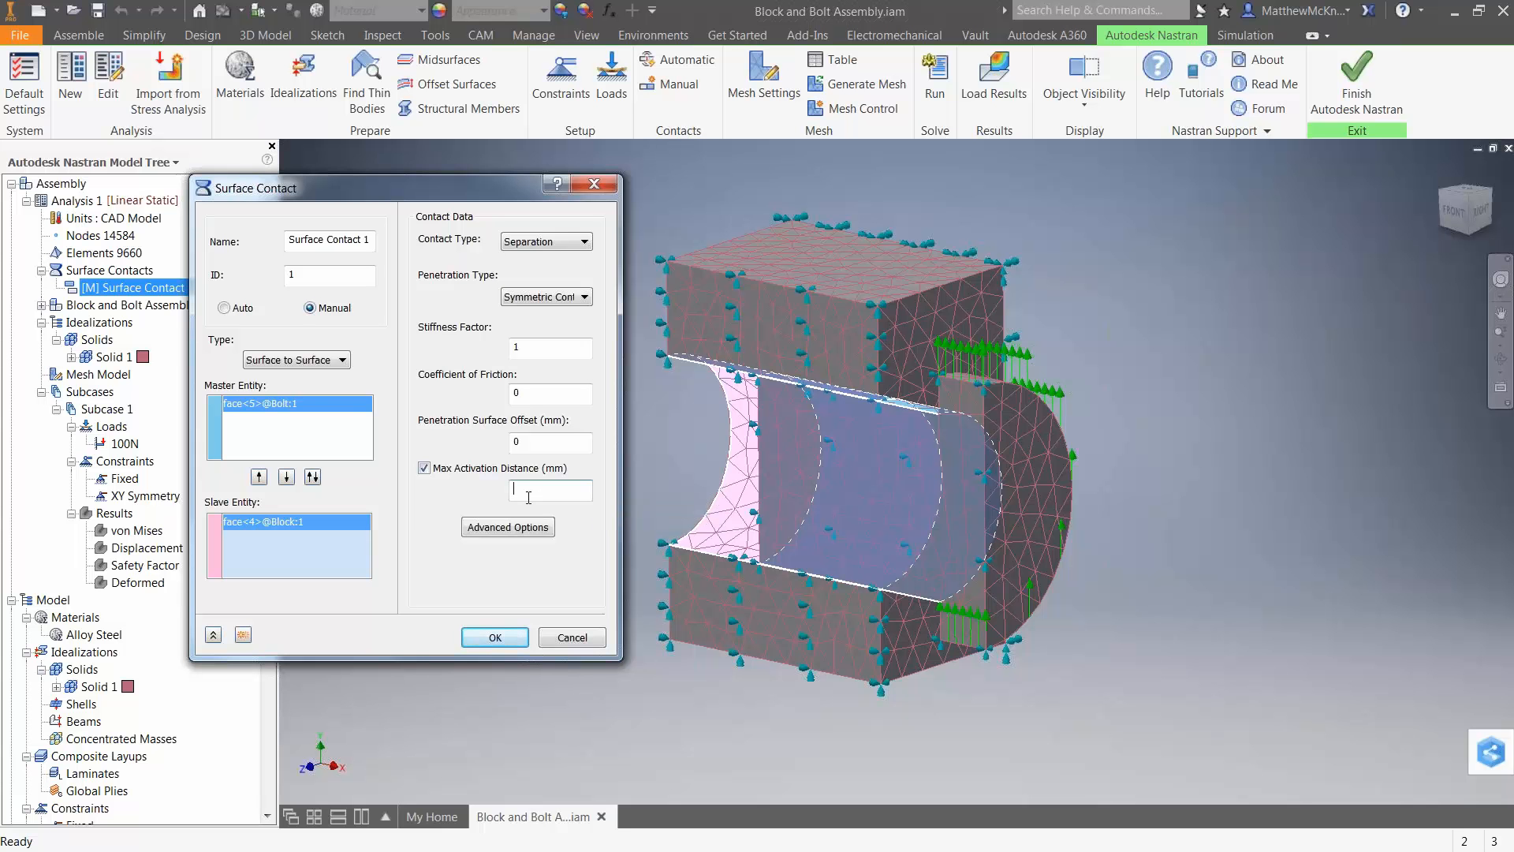
left_click(424, 468)
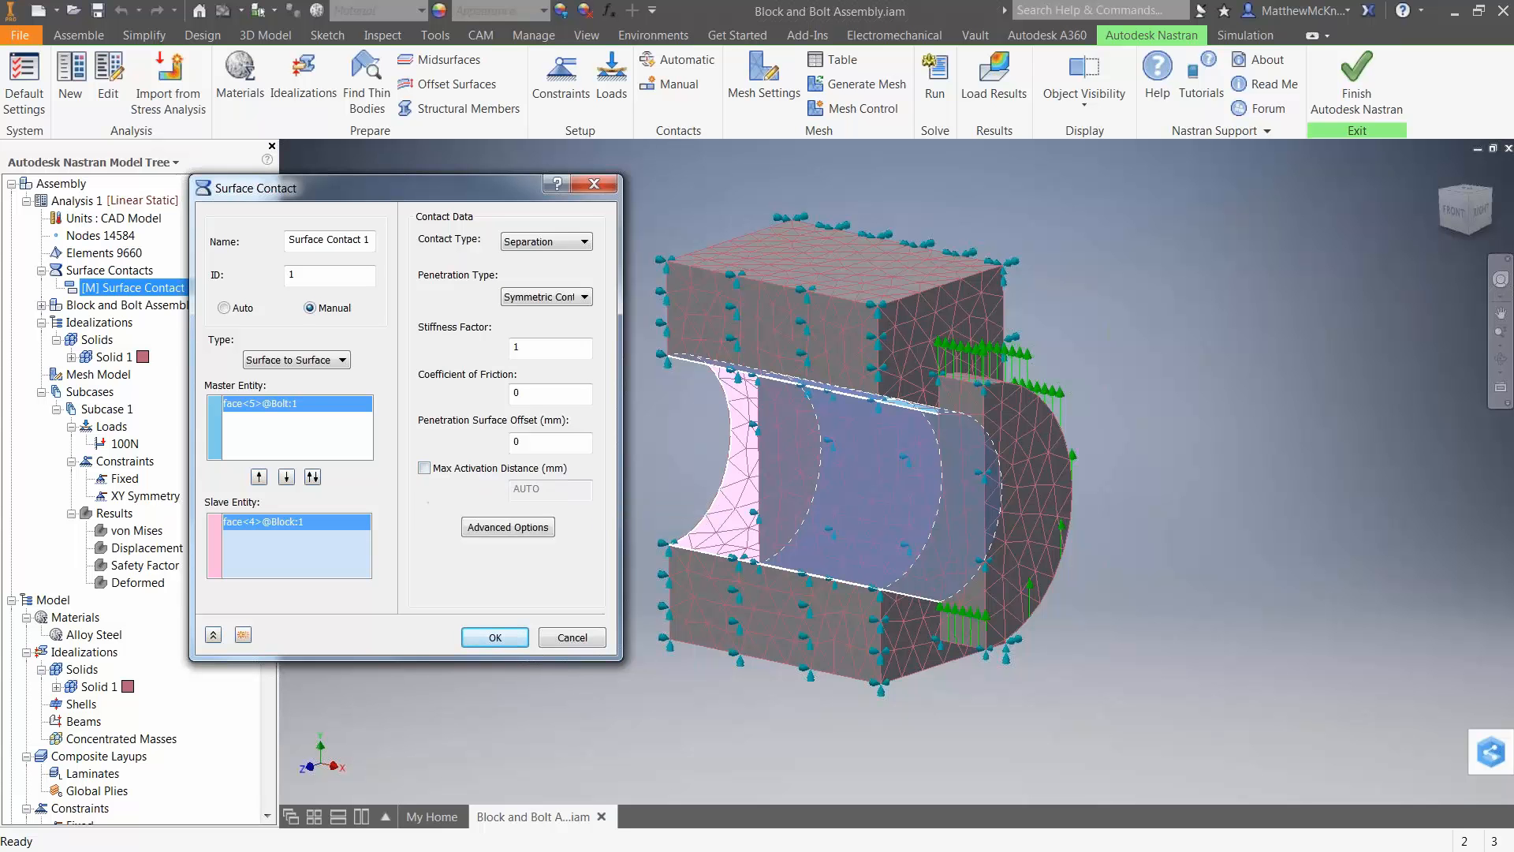
left_click(424, 468)
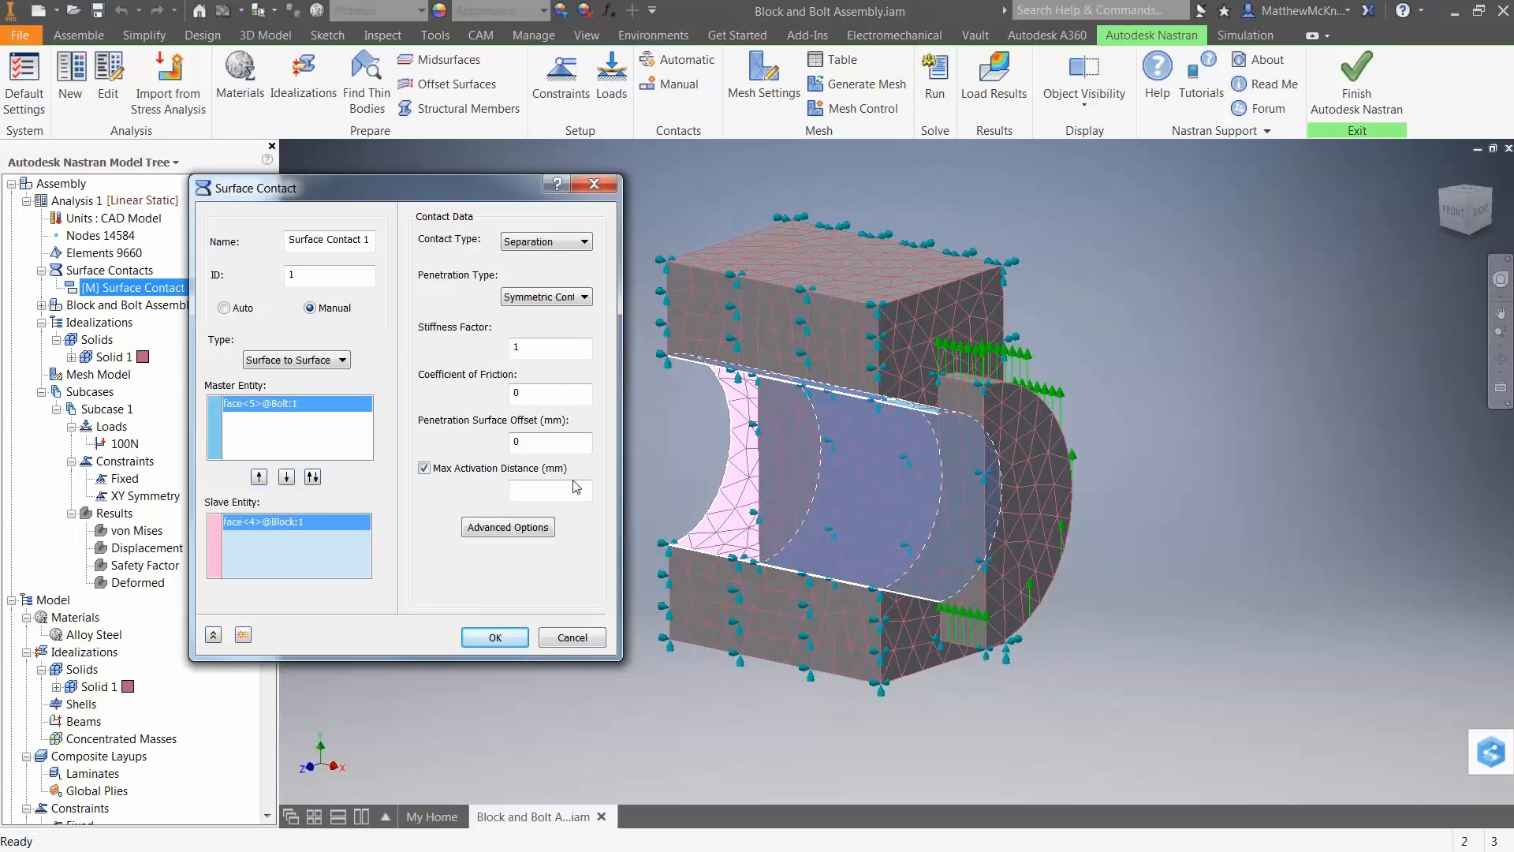
left_click(516, 528)
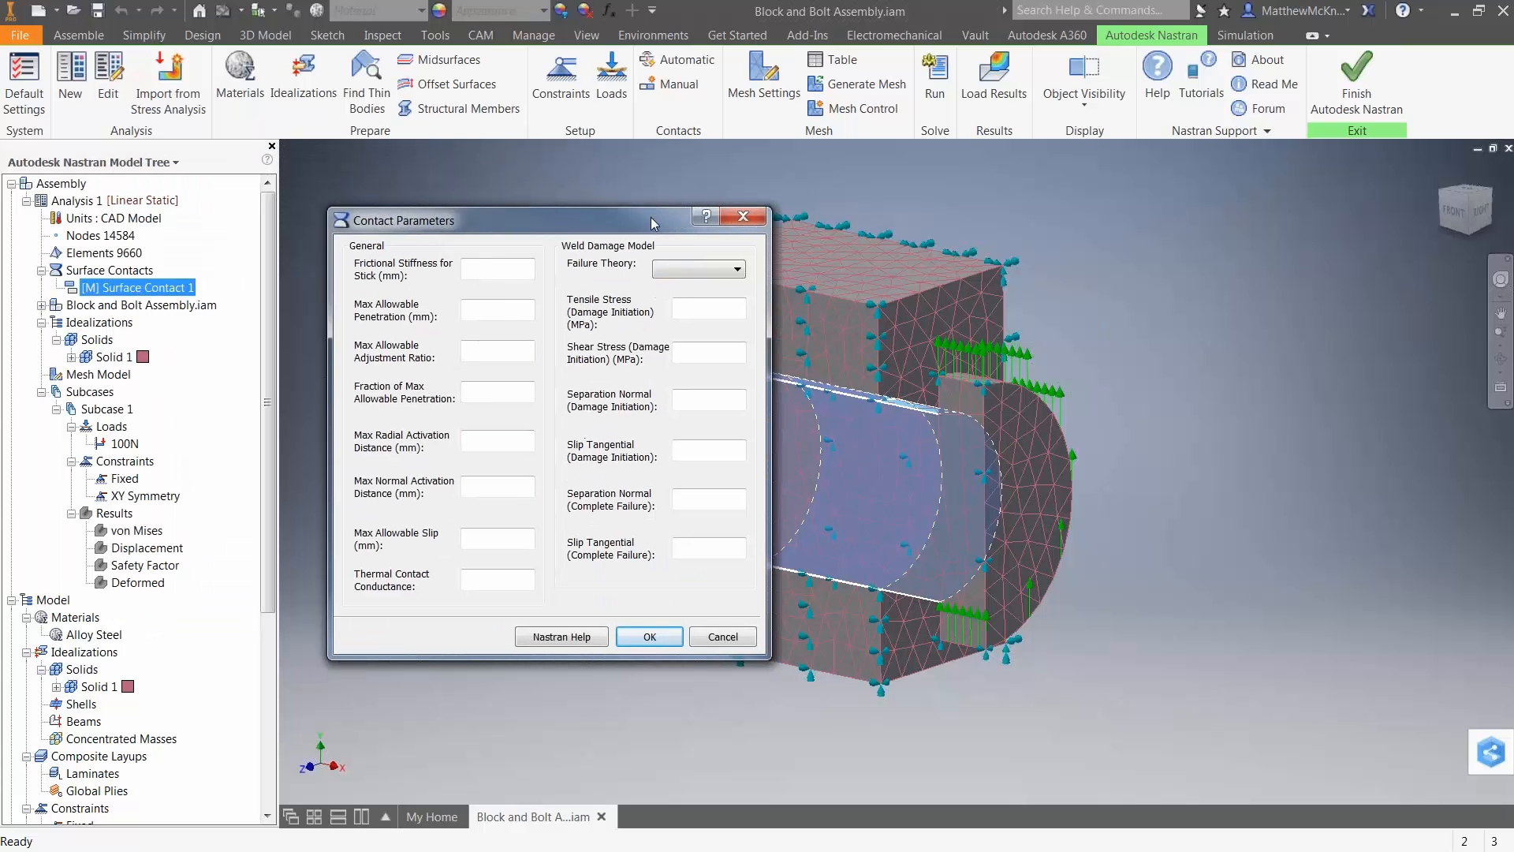
left_click(720, 638)
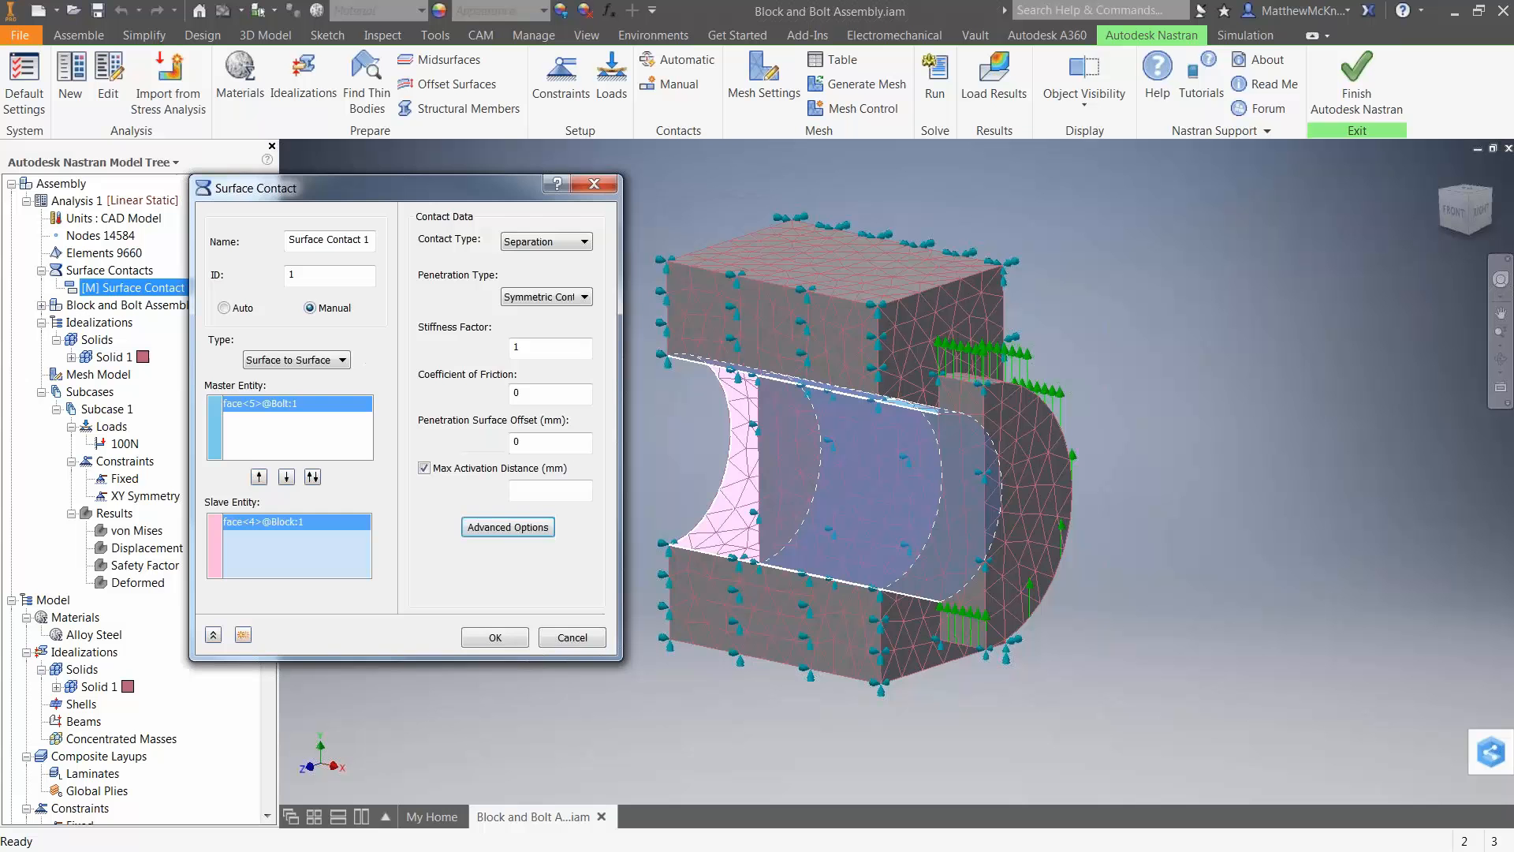
left_click(496, 638)
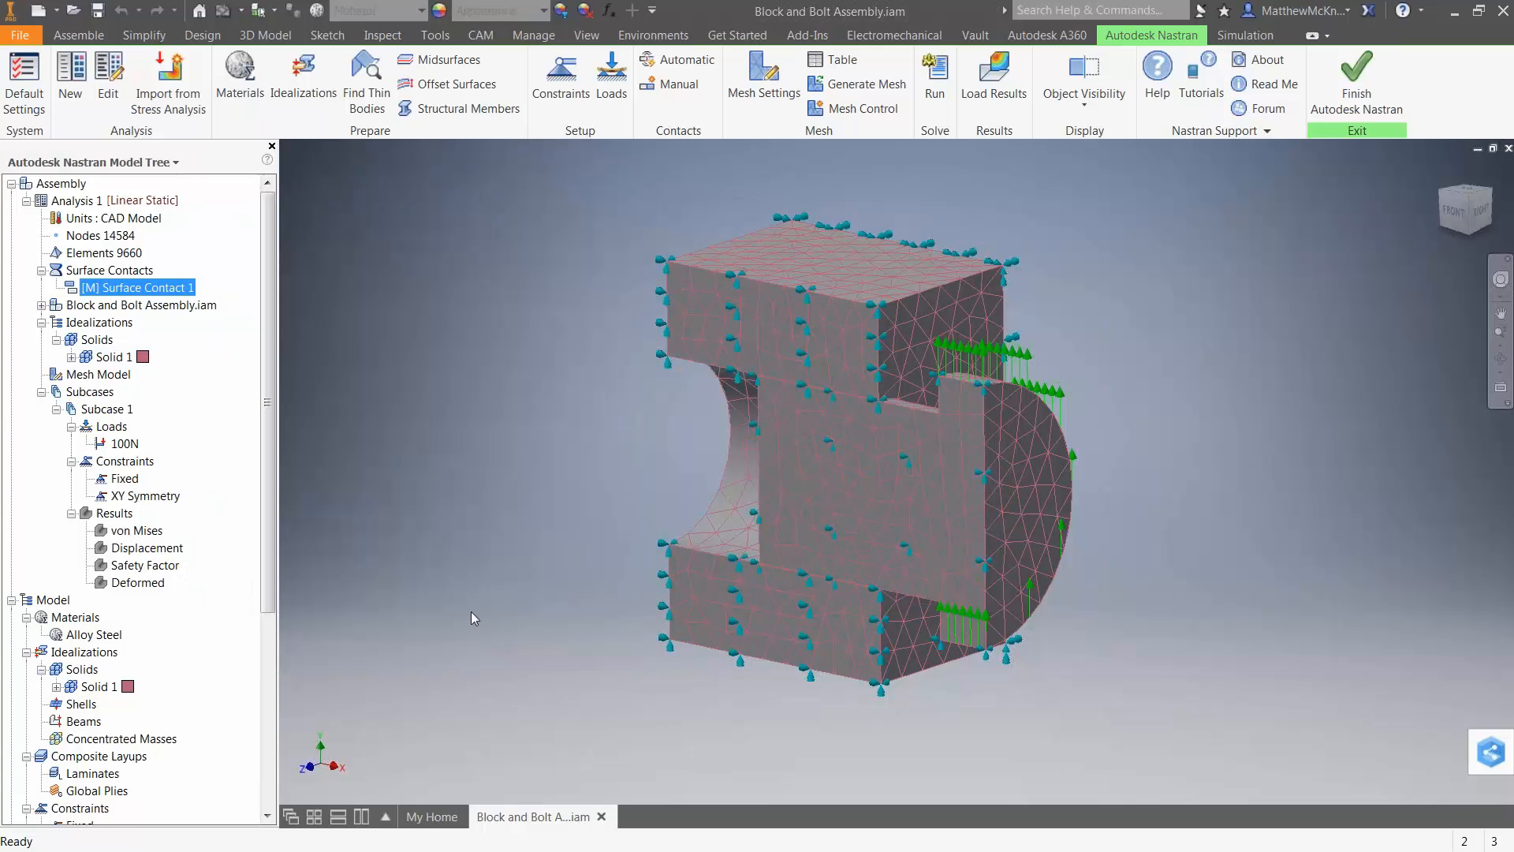
Review the element type and material of the Solid 1 idealization and accept its existing settings.
right_click(105, 359)
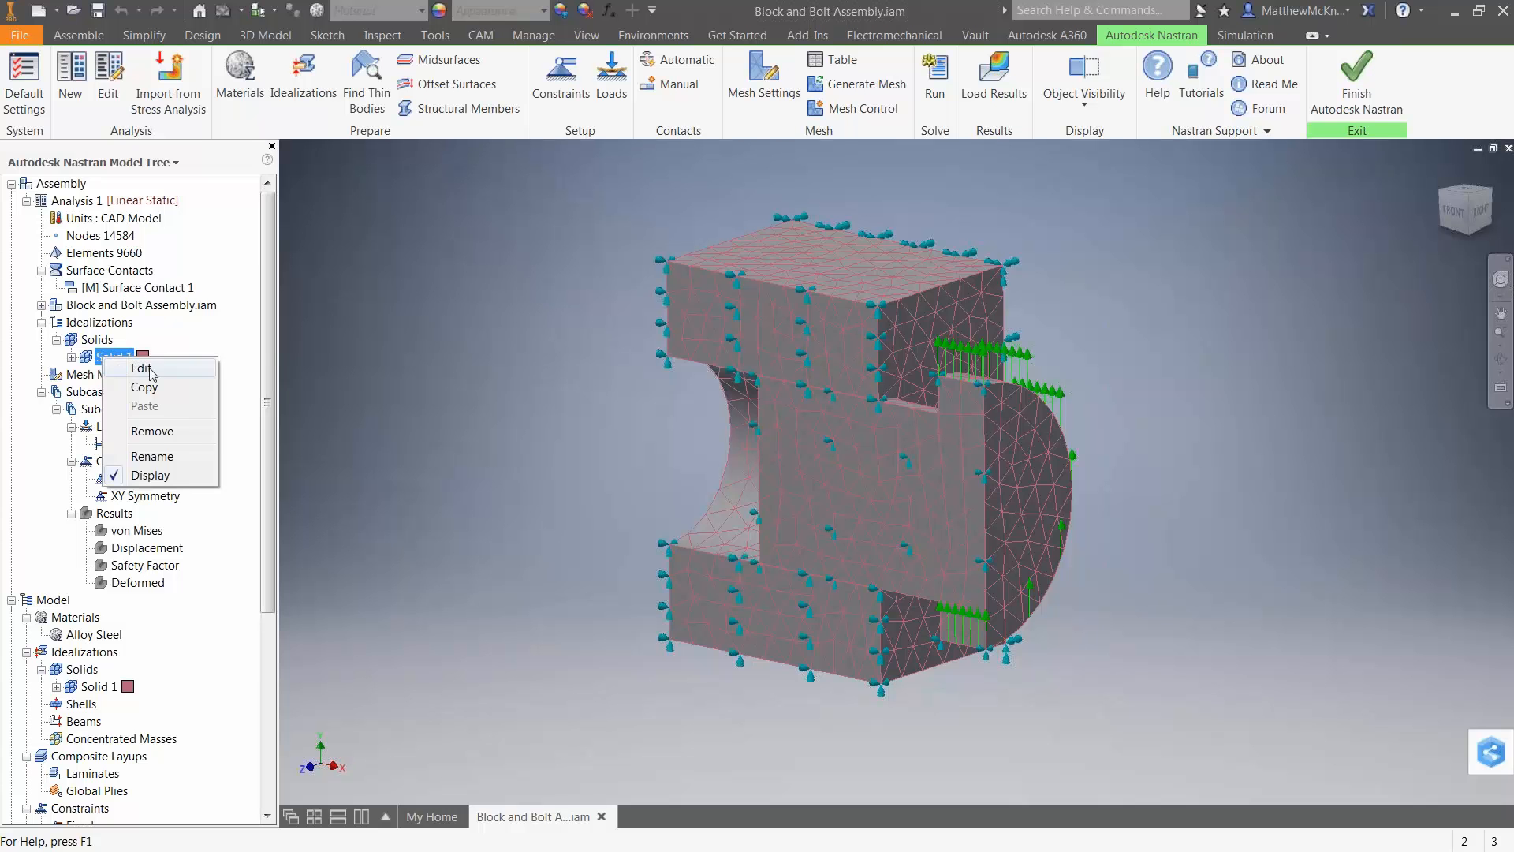
left_click(150, 366)
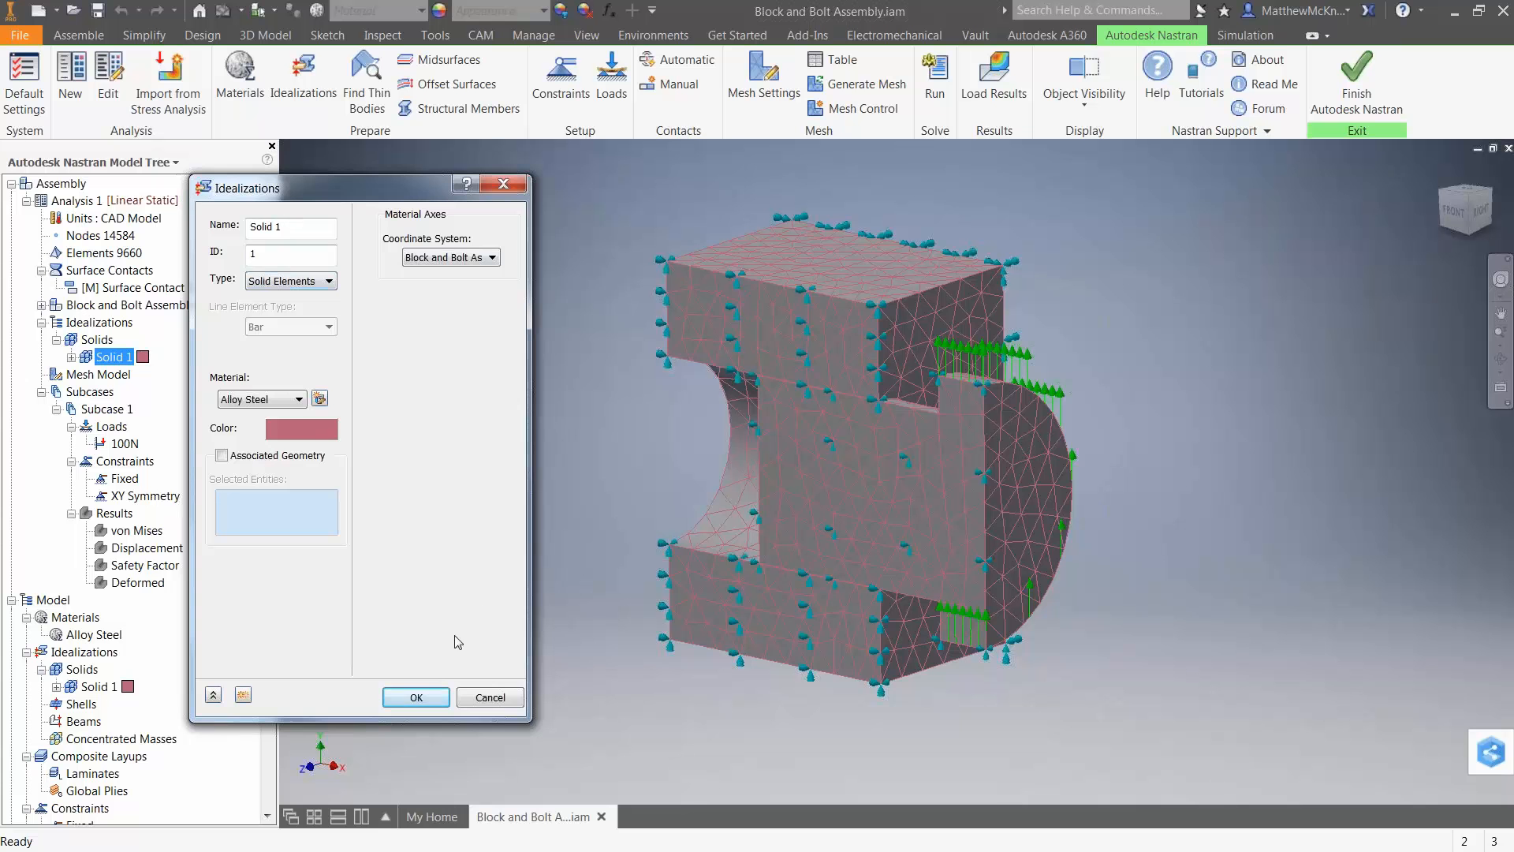
left_click(416, 698)
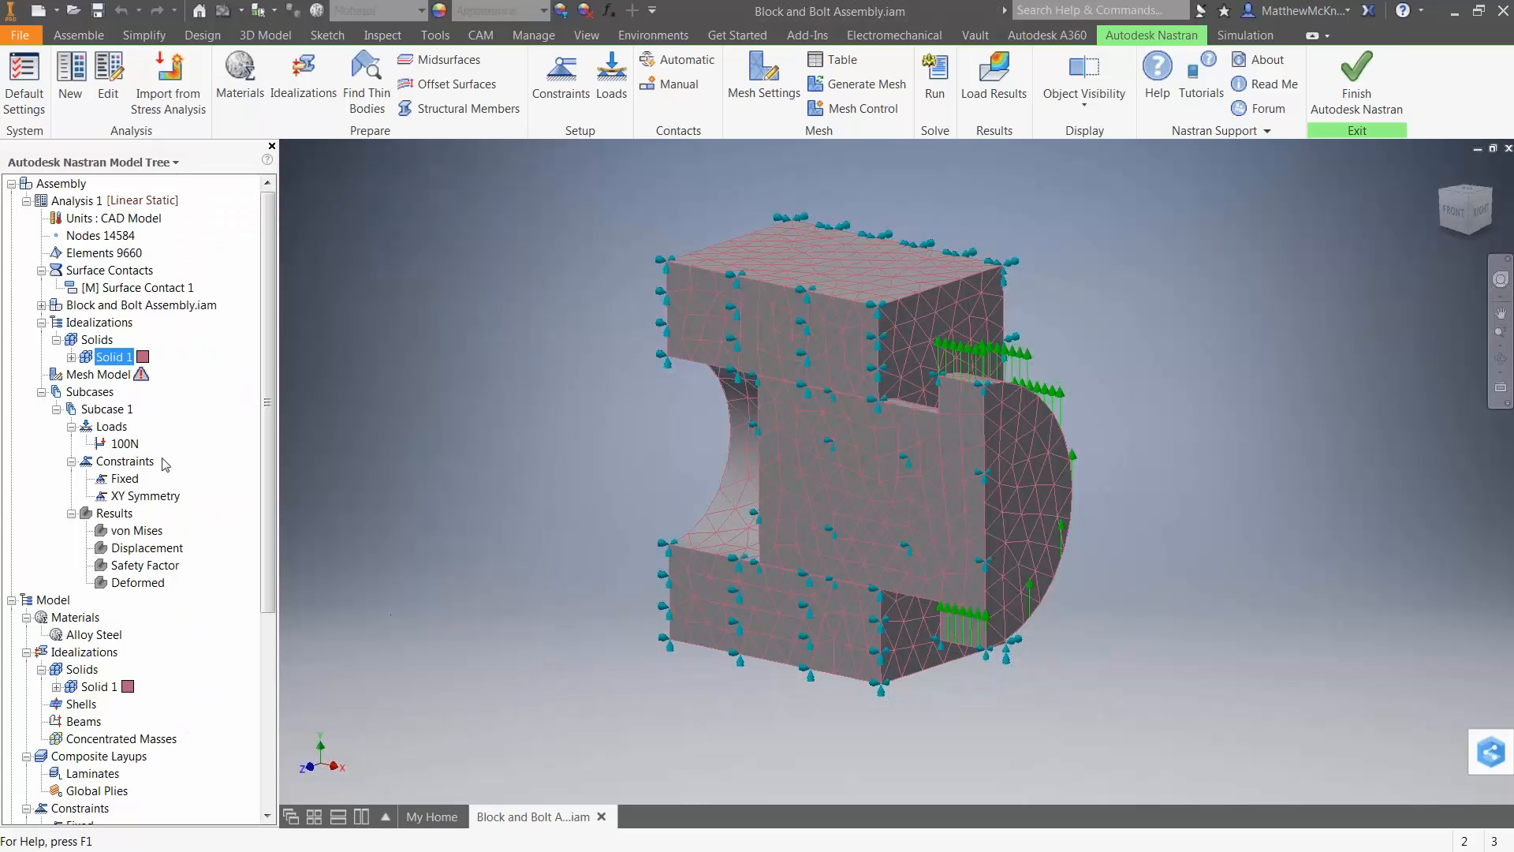
Inspect the force components of the load on the bolt head, leaving the load unchanged.
right_click(123, 444)
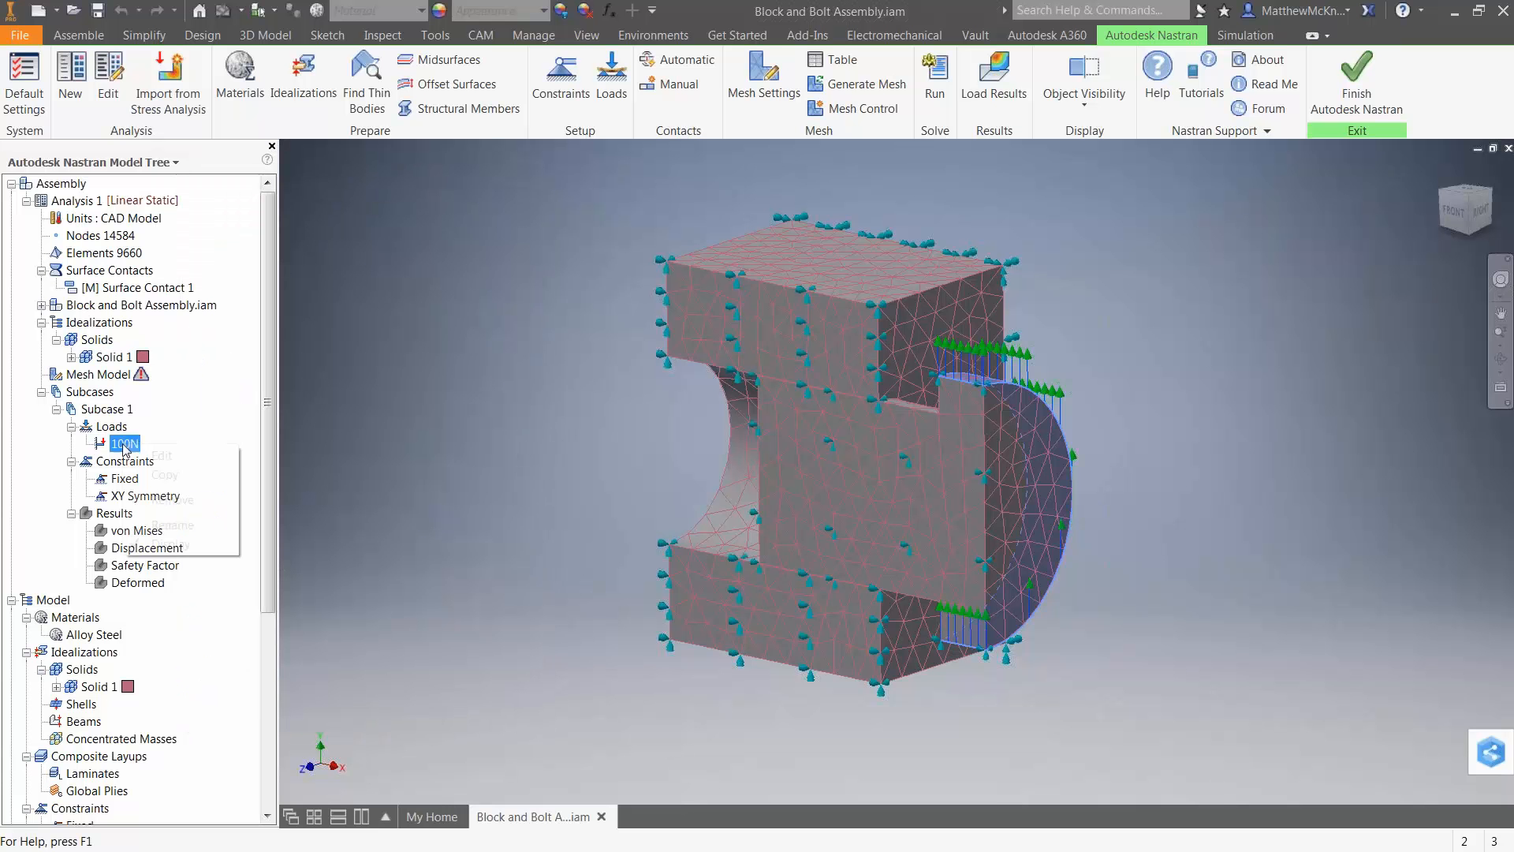
left_click(155, 458)
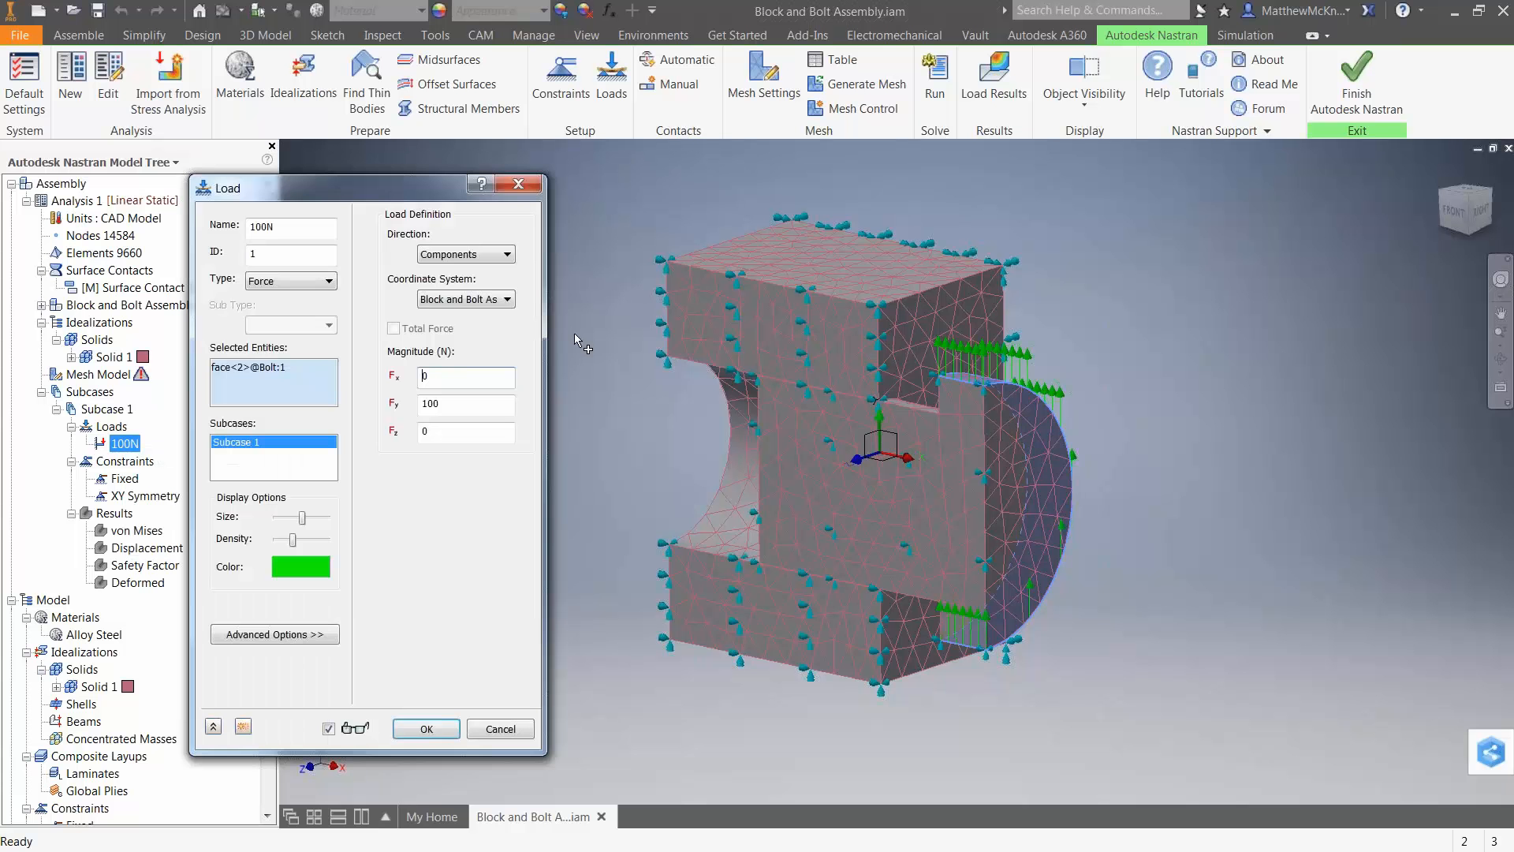
double_click(430, 404)
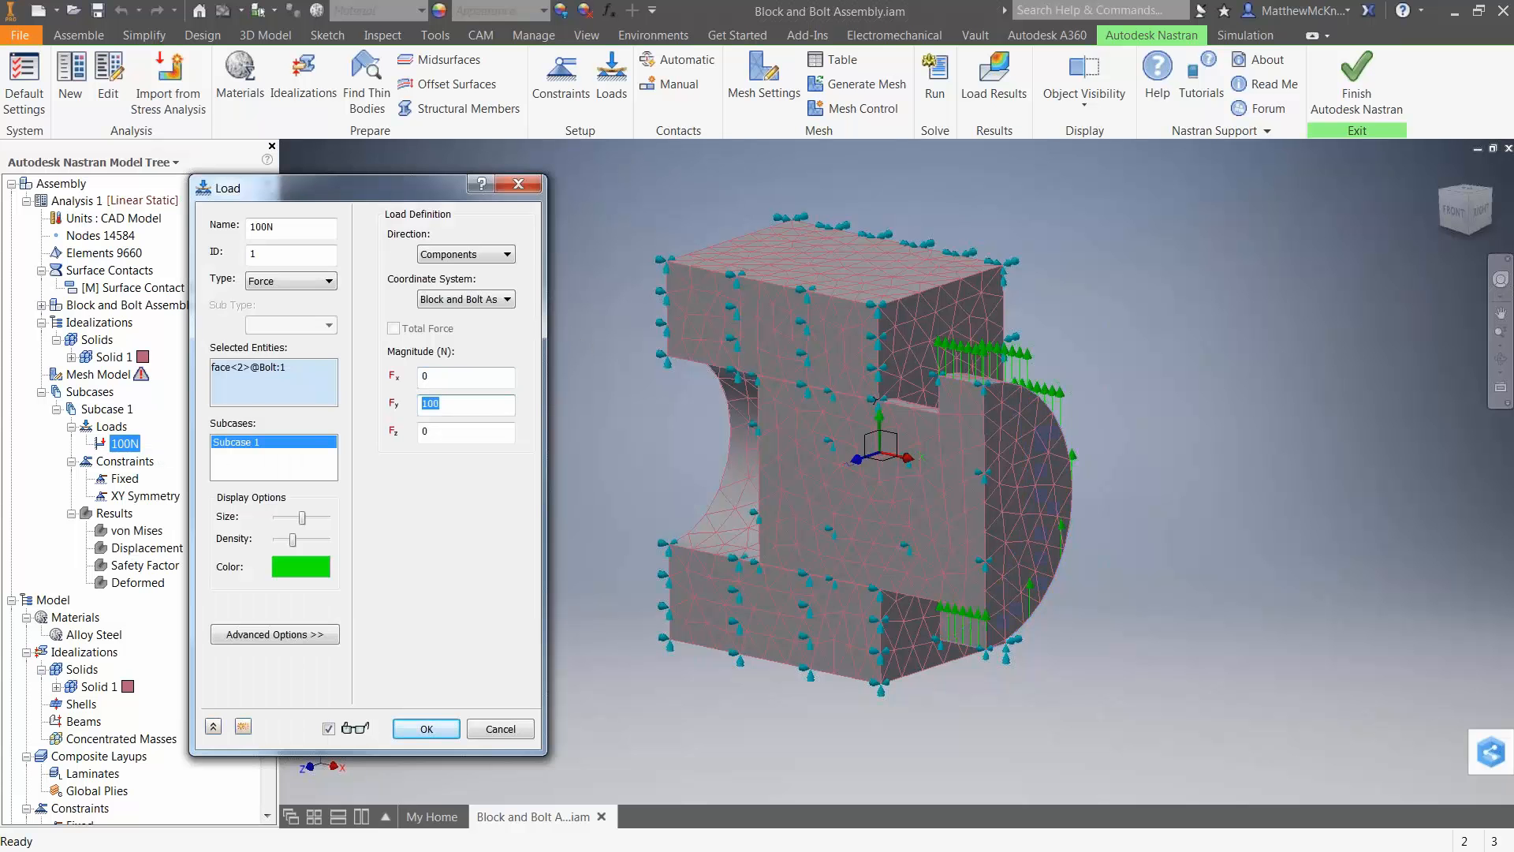
left_click(489, 730)
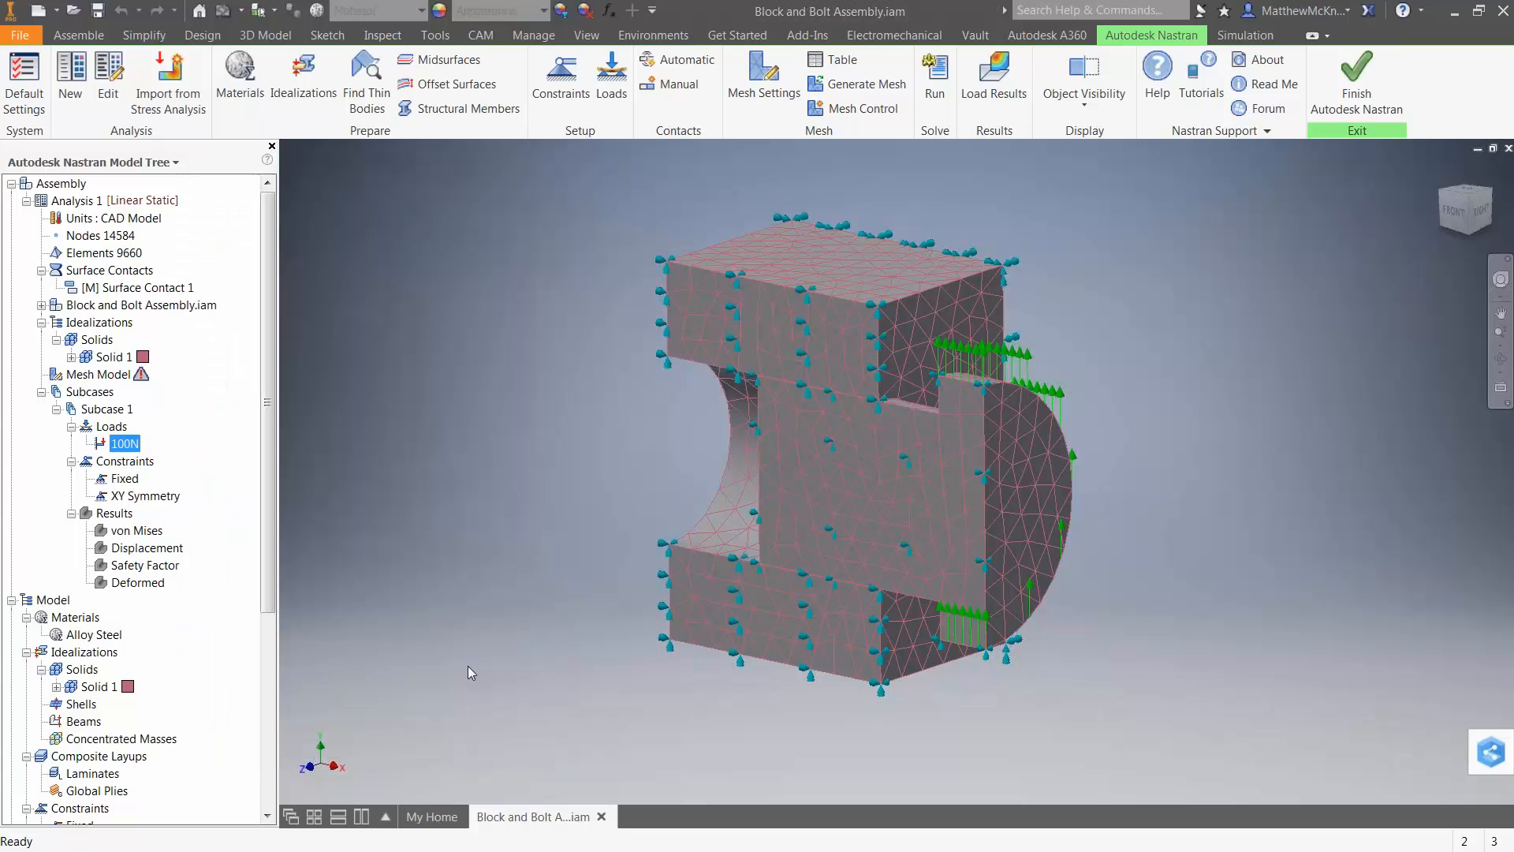
Examine the faces held by the Fixed constraint and the degrees of freedom of the XY Symmetry constraint.
left_click(127, 481)
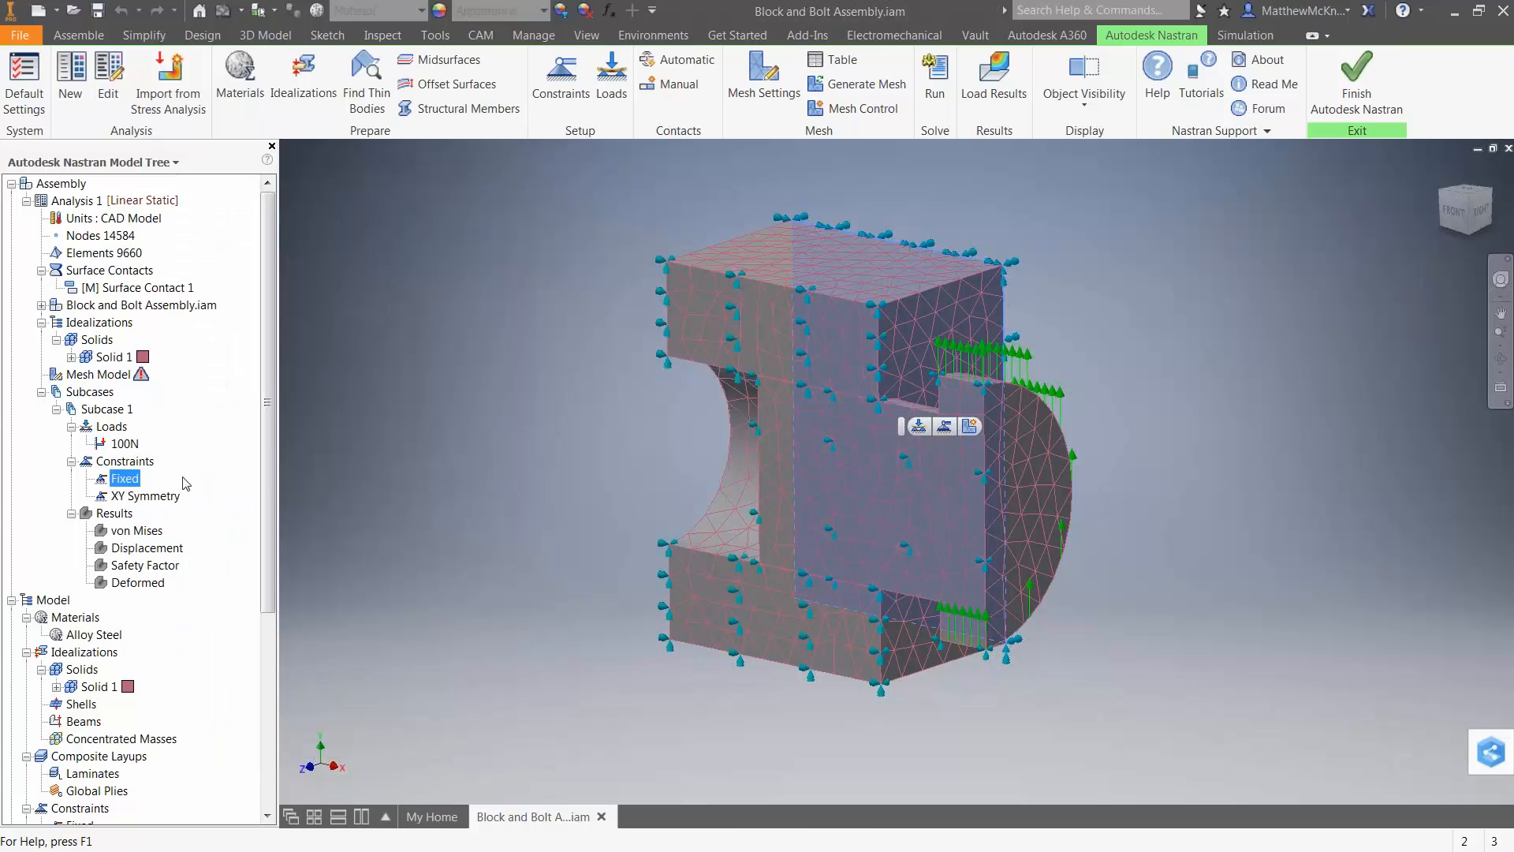
middle_click_drag(414, 478, 243, 501, "shift")
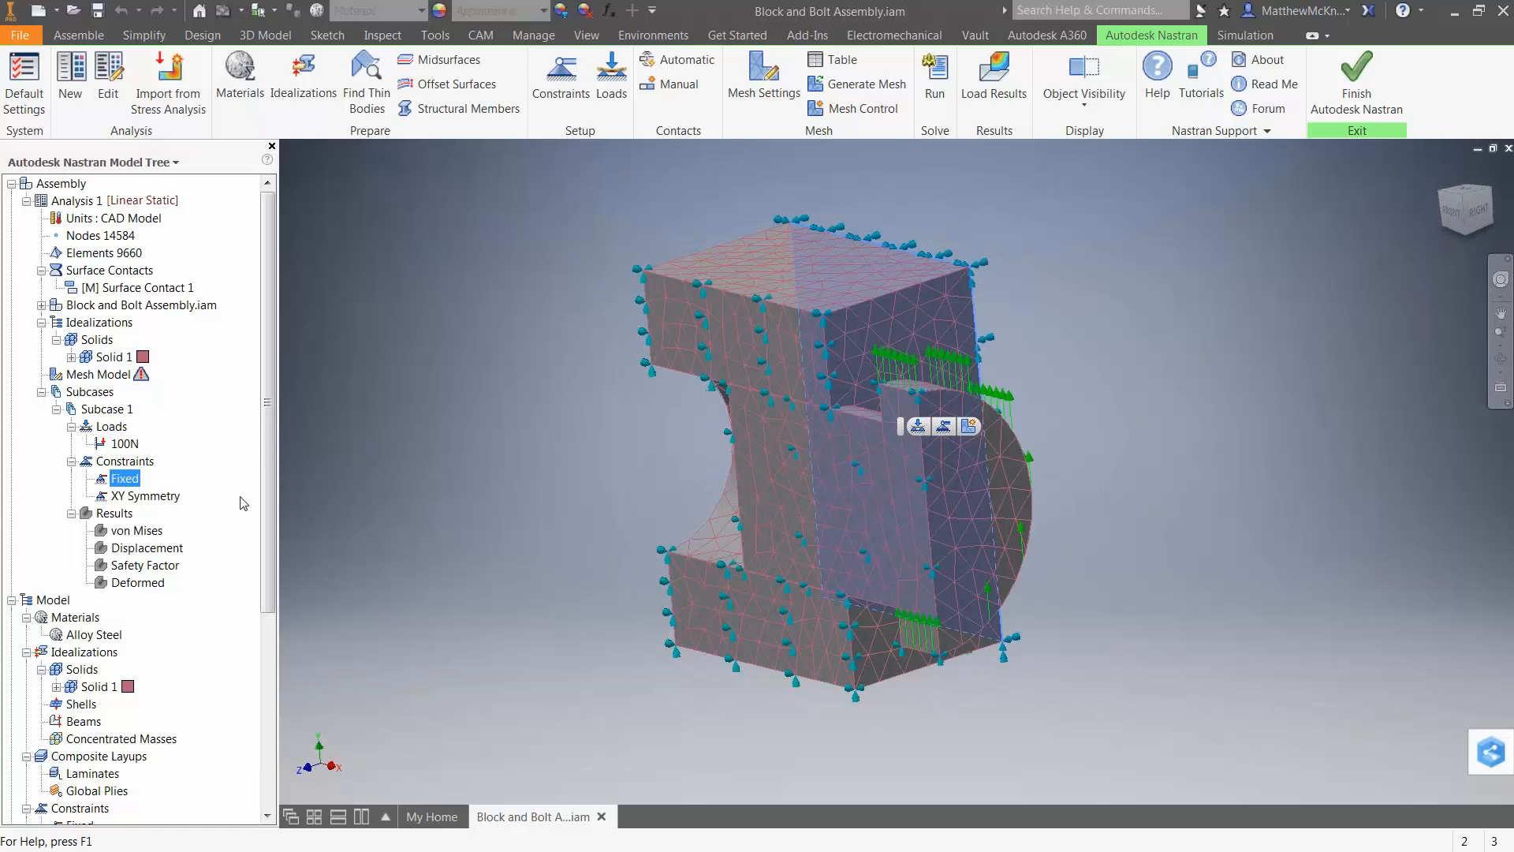
right_click(160, 499)
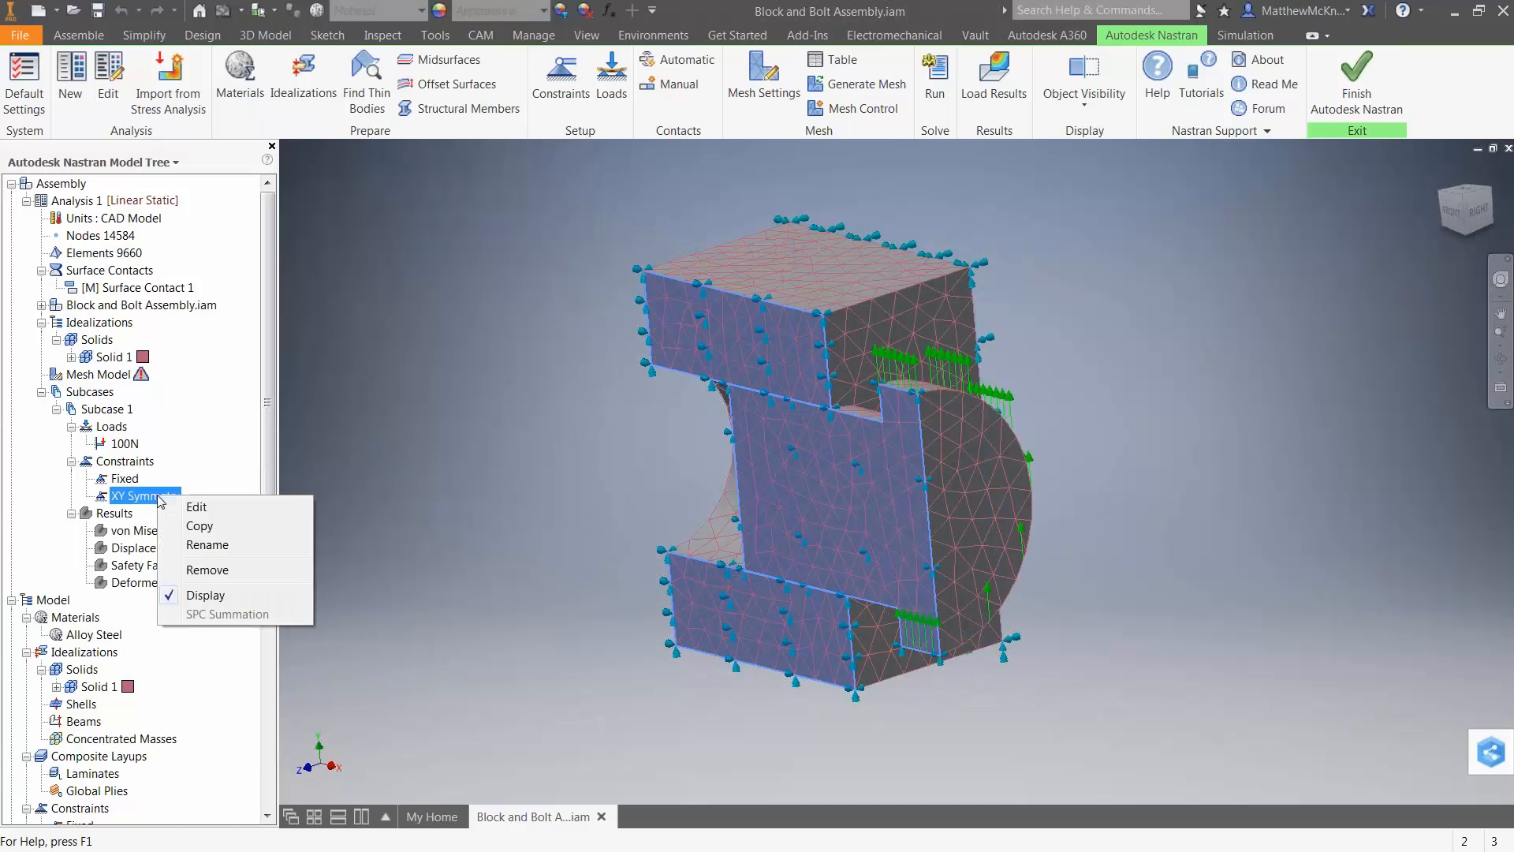
left_click(210, 509)
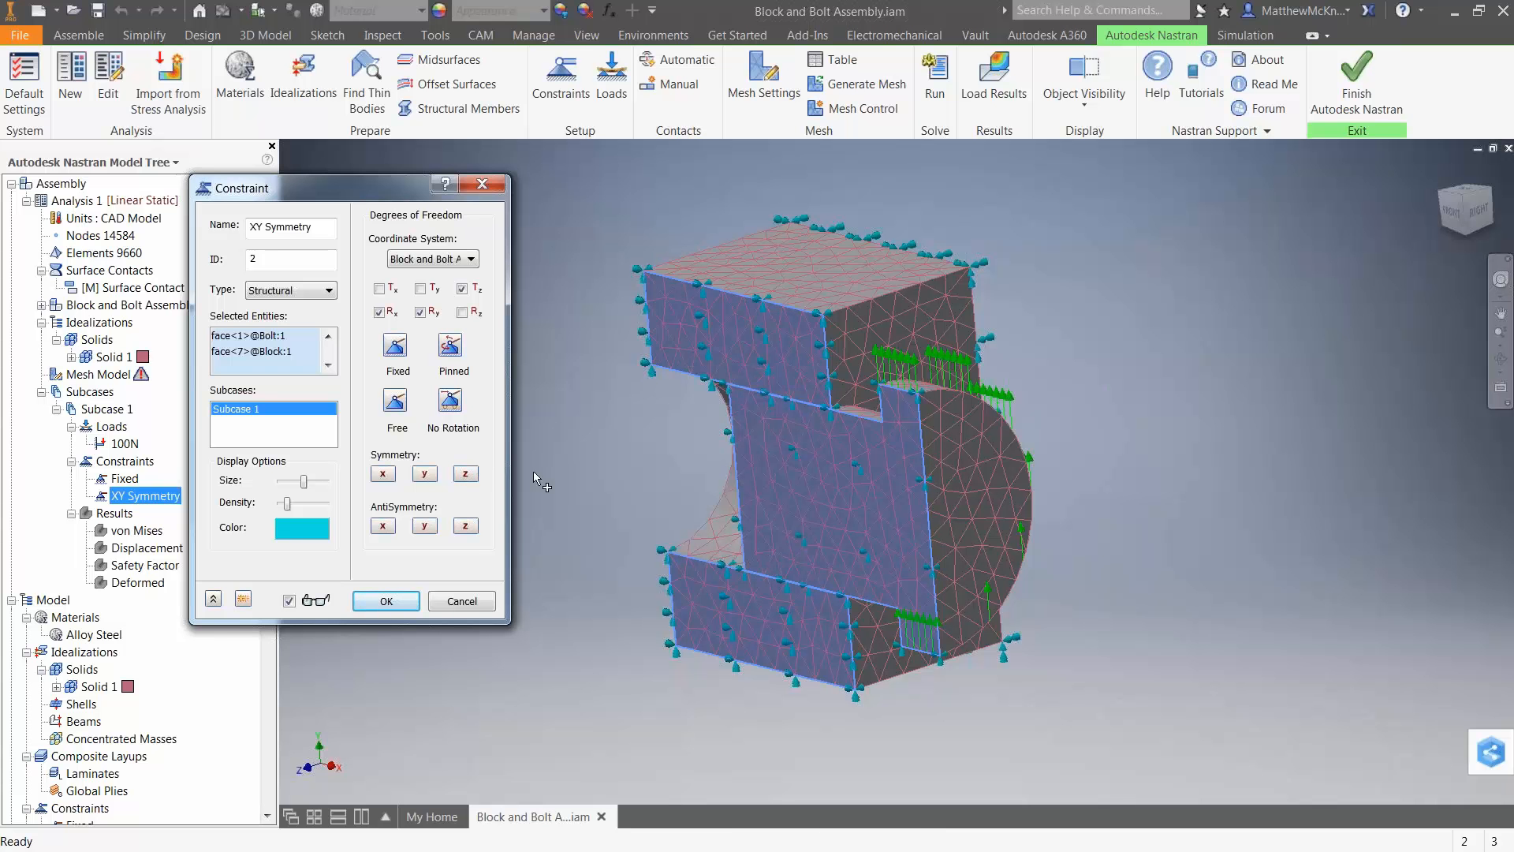
left_click(463, 602)
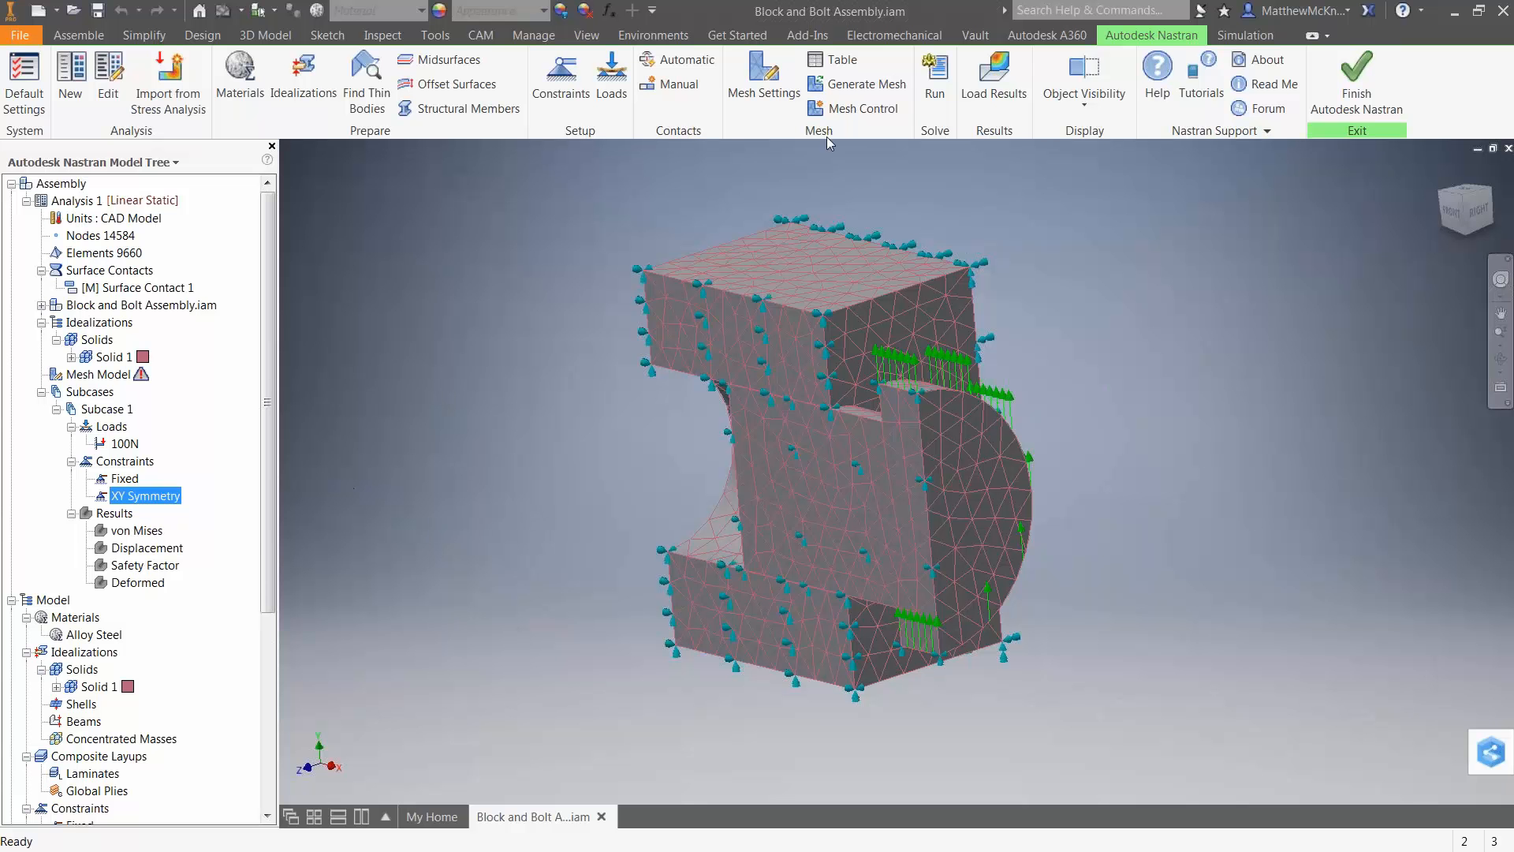
Run the linear static analysis and display the von Mises stress contour on the deformed assembly from the front.
left_click(923, 106)
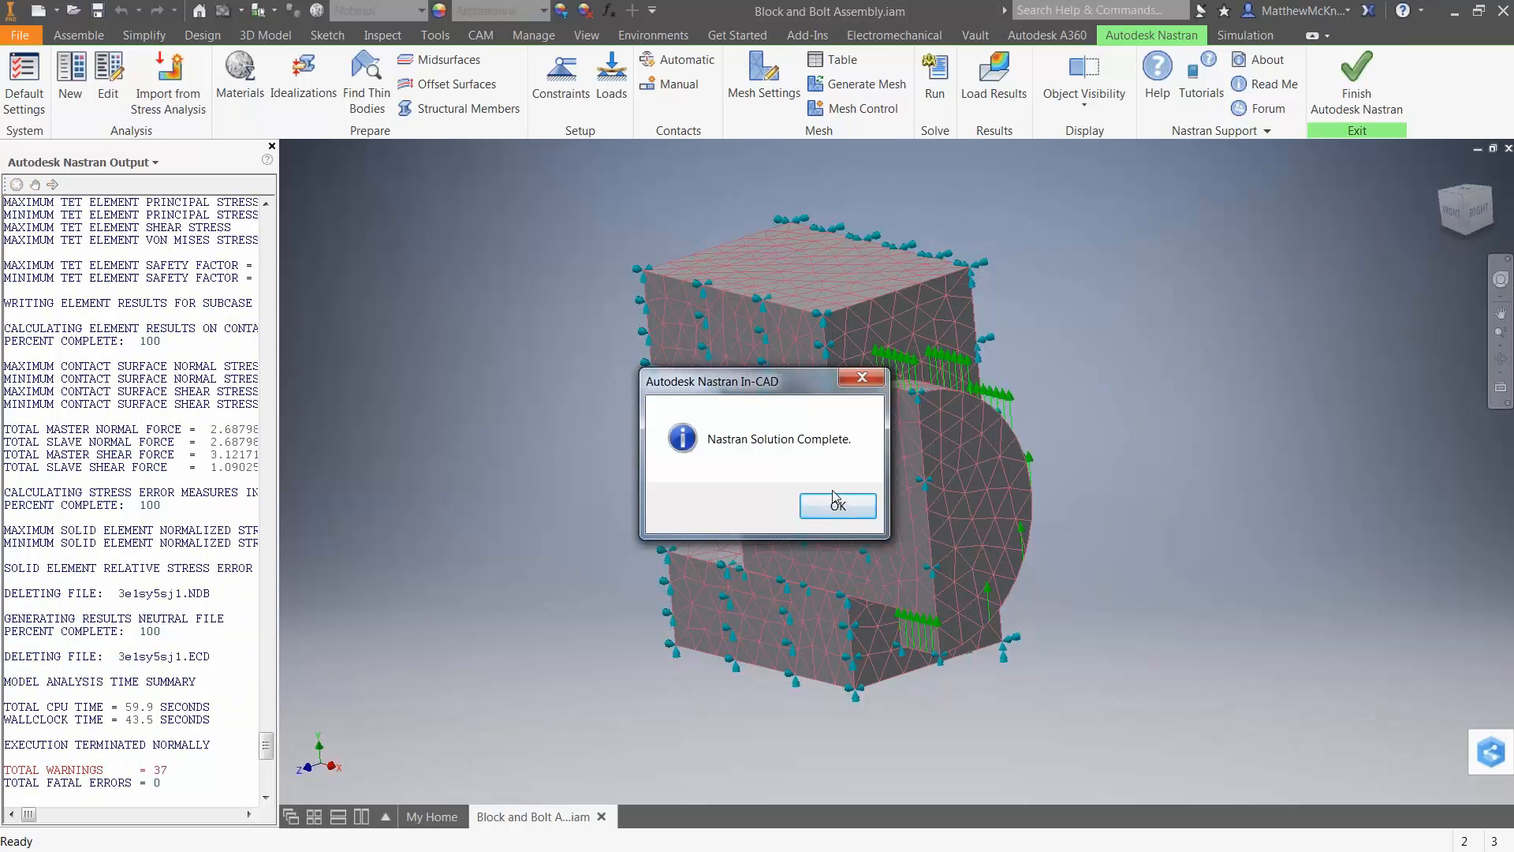
left_click(829, 518)
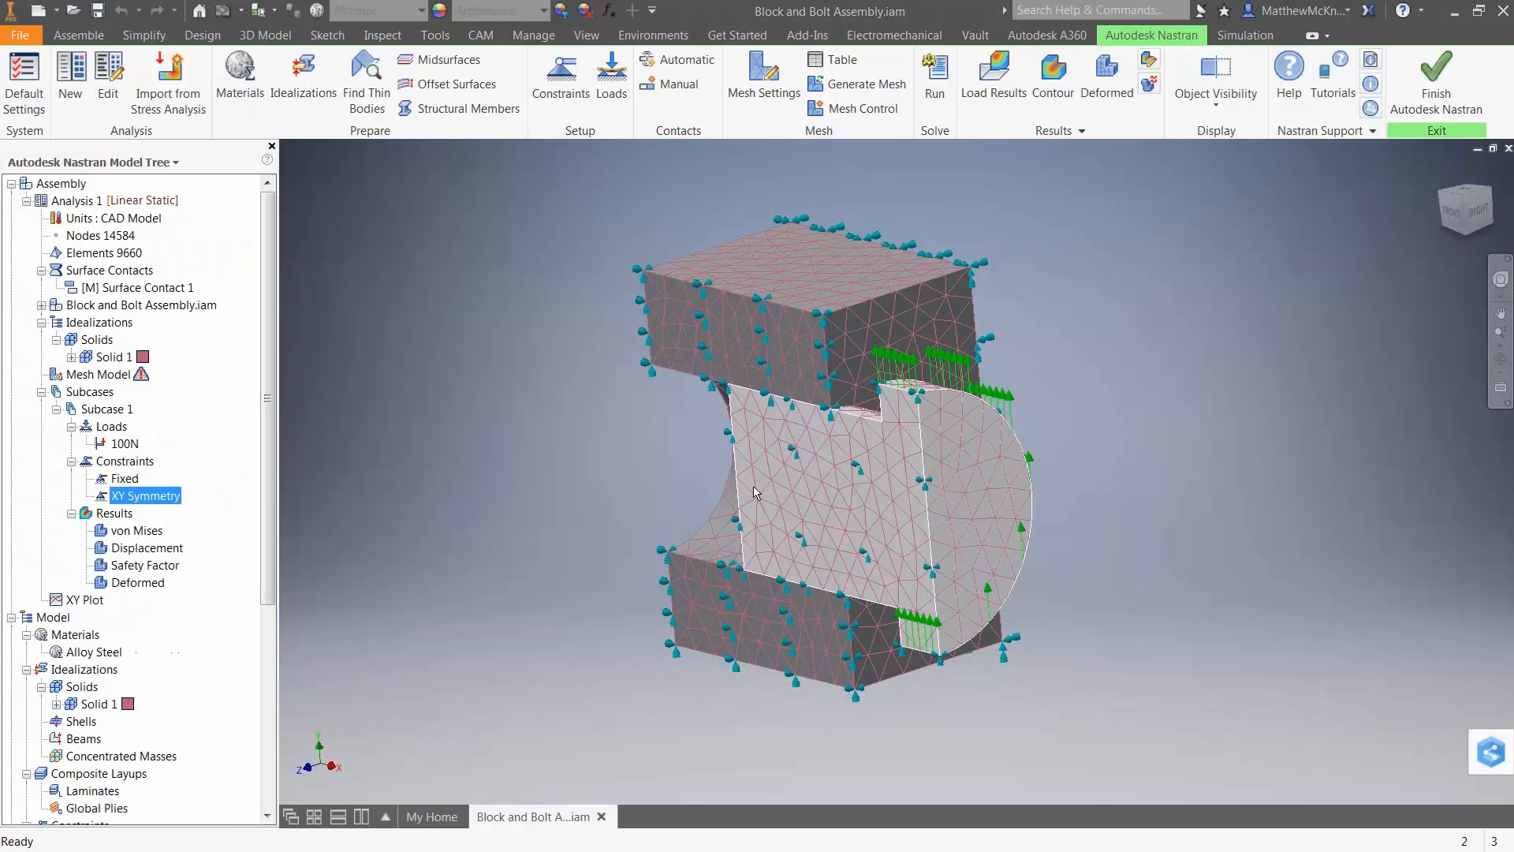
right_click(123, 530)
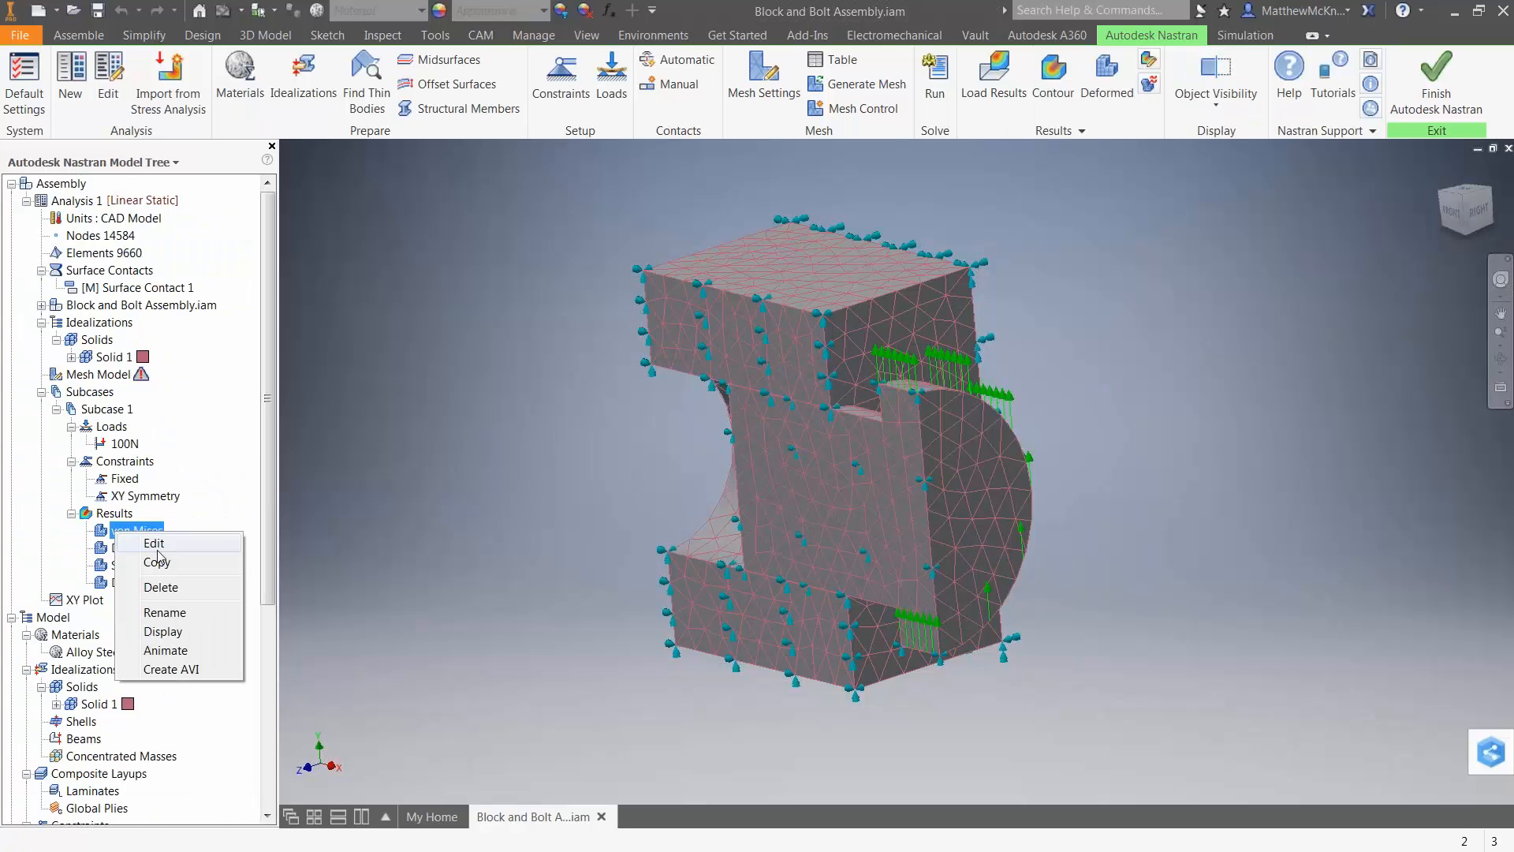
left_click(161, 632)
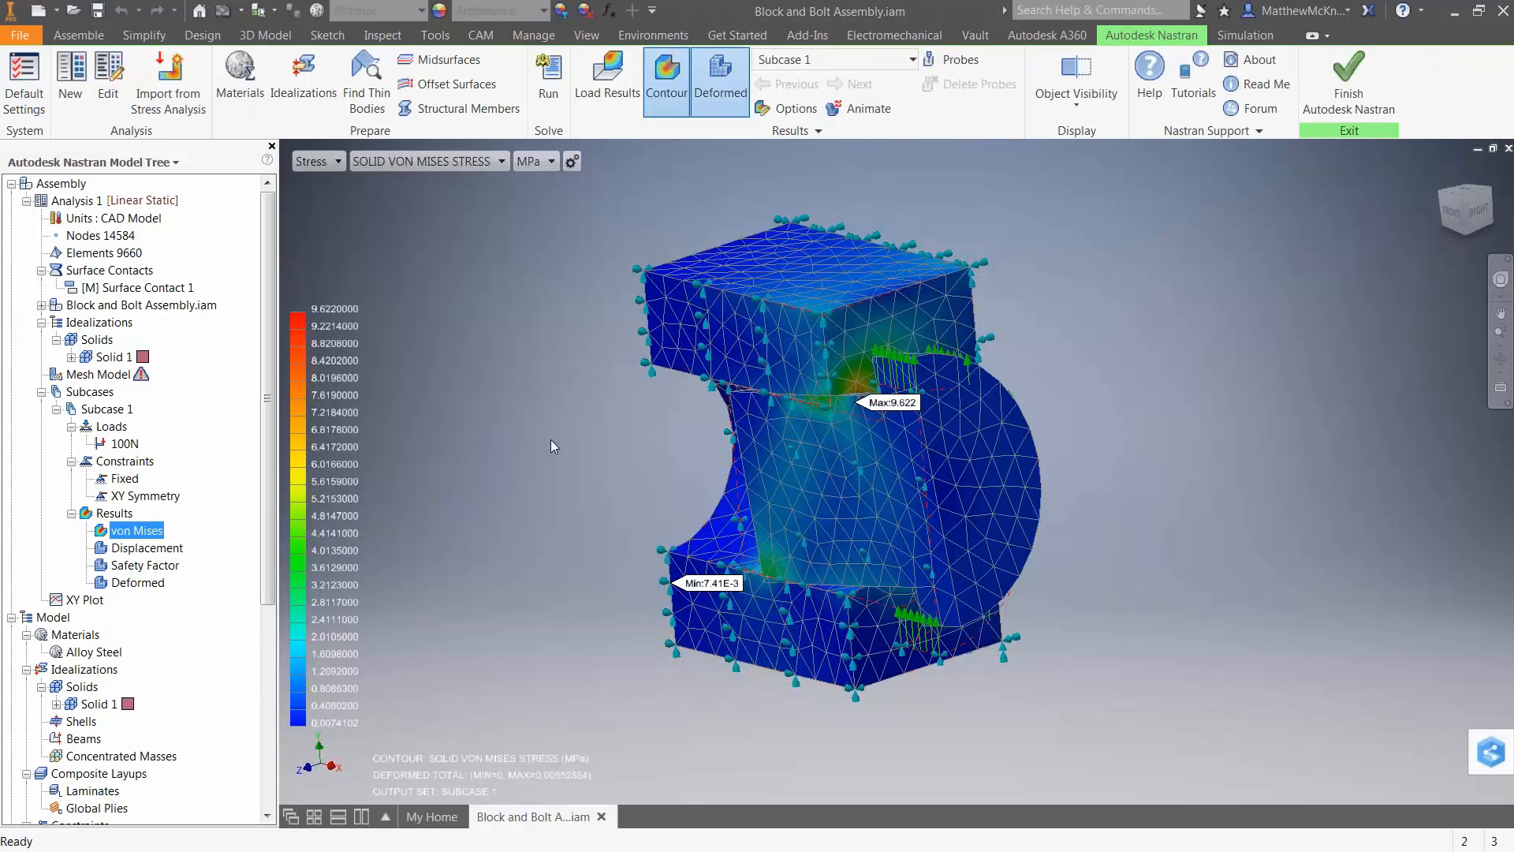
left_click(1452, 213)
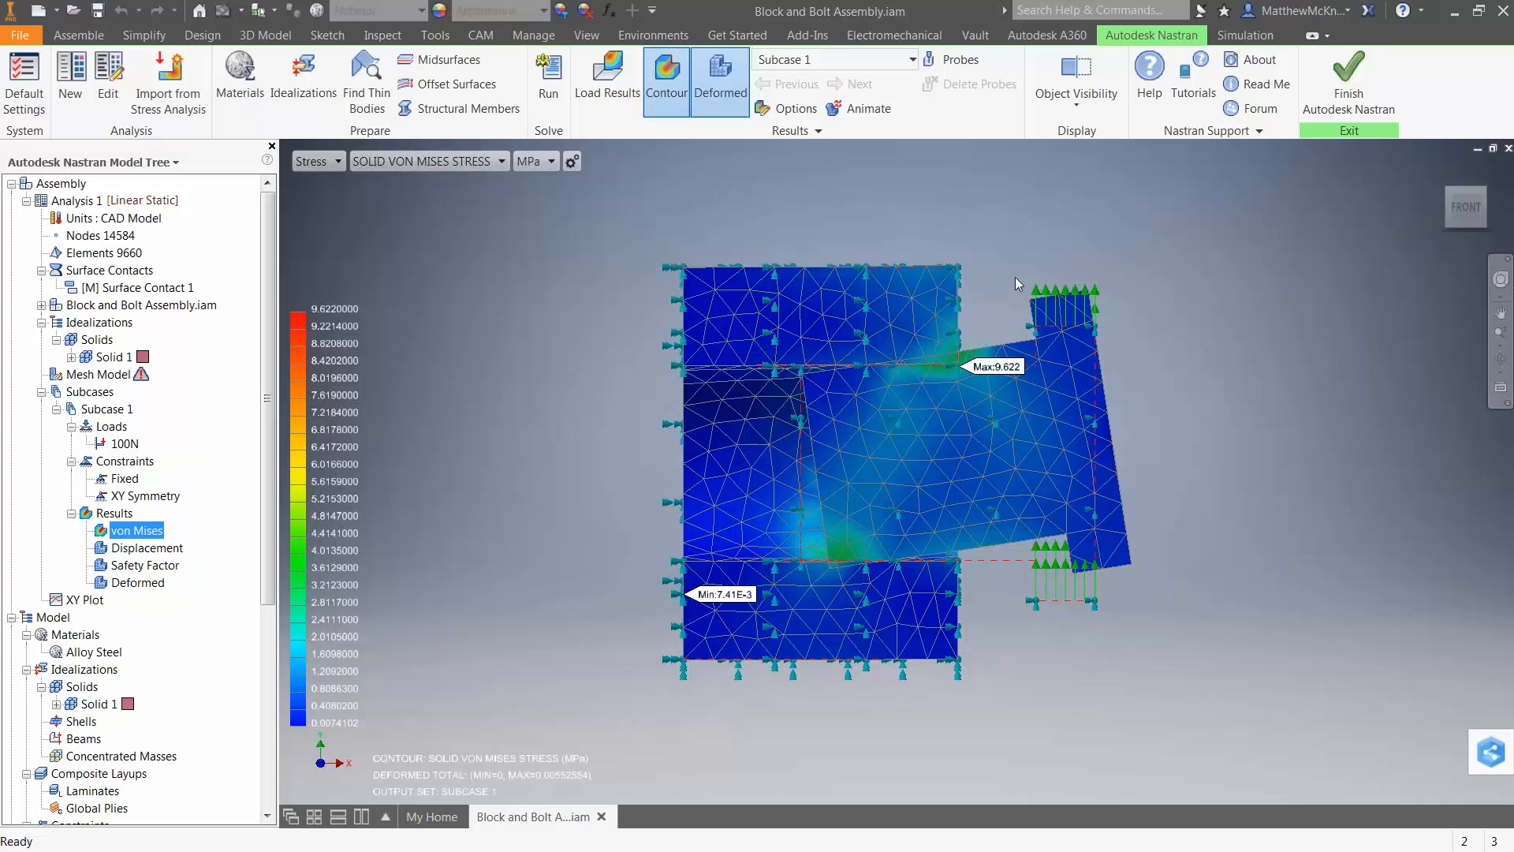
Examine the contour options and deformation scale of the von Mises plot, leaving its settings unchanged.
scroll(923, 414, "up", 5)
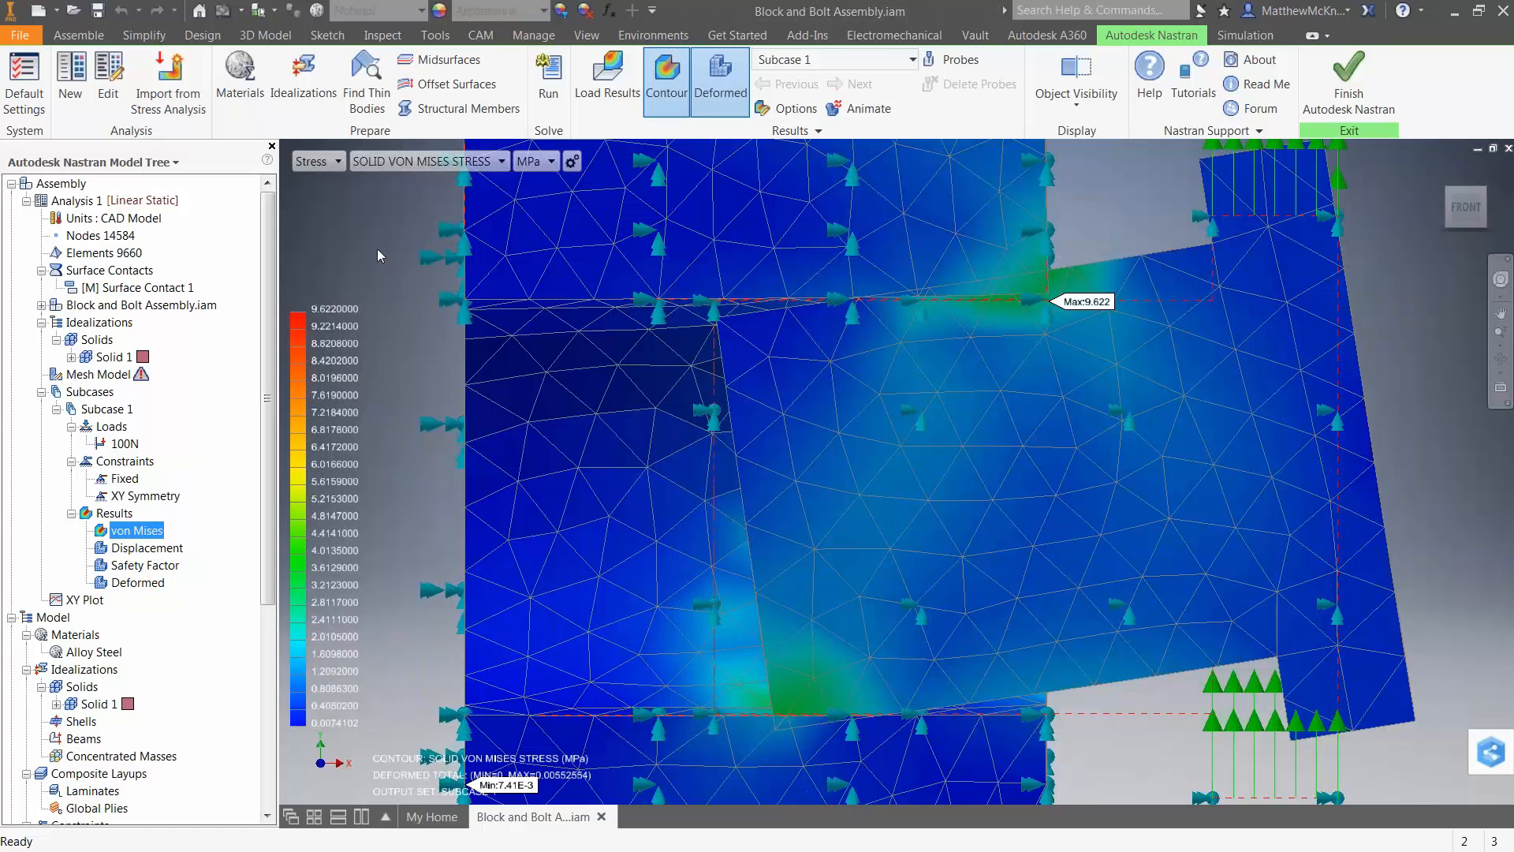
right_click(155, 533)
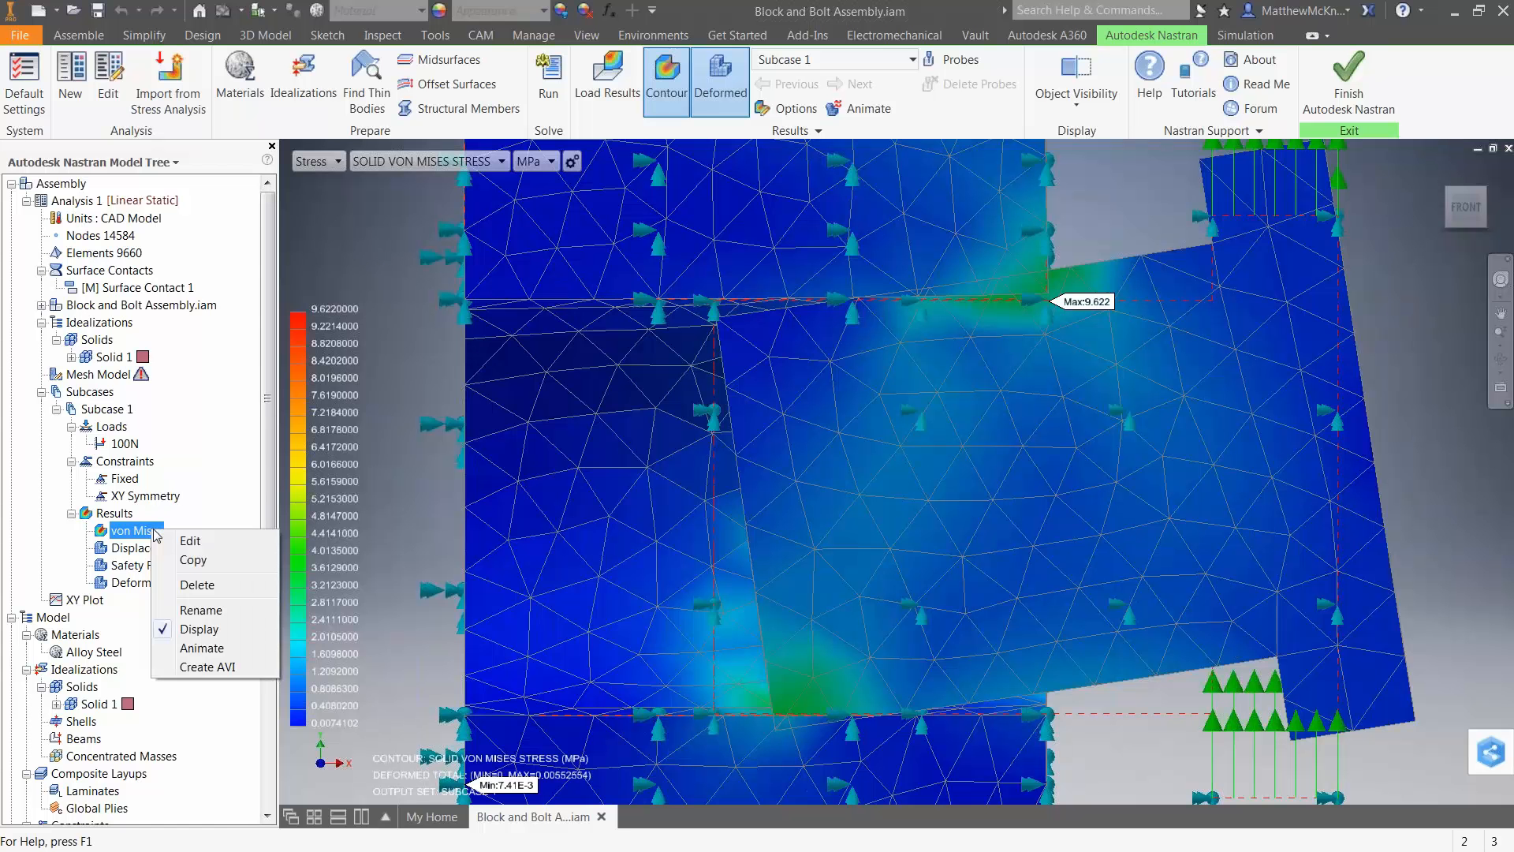
left_click(190, 540)
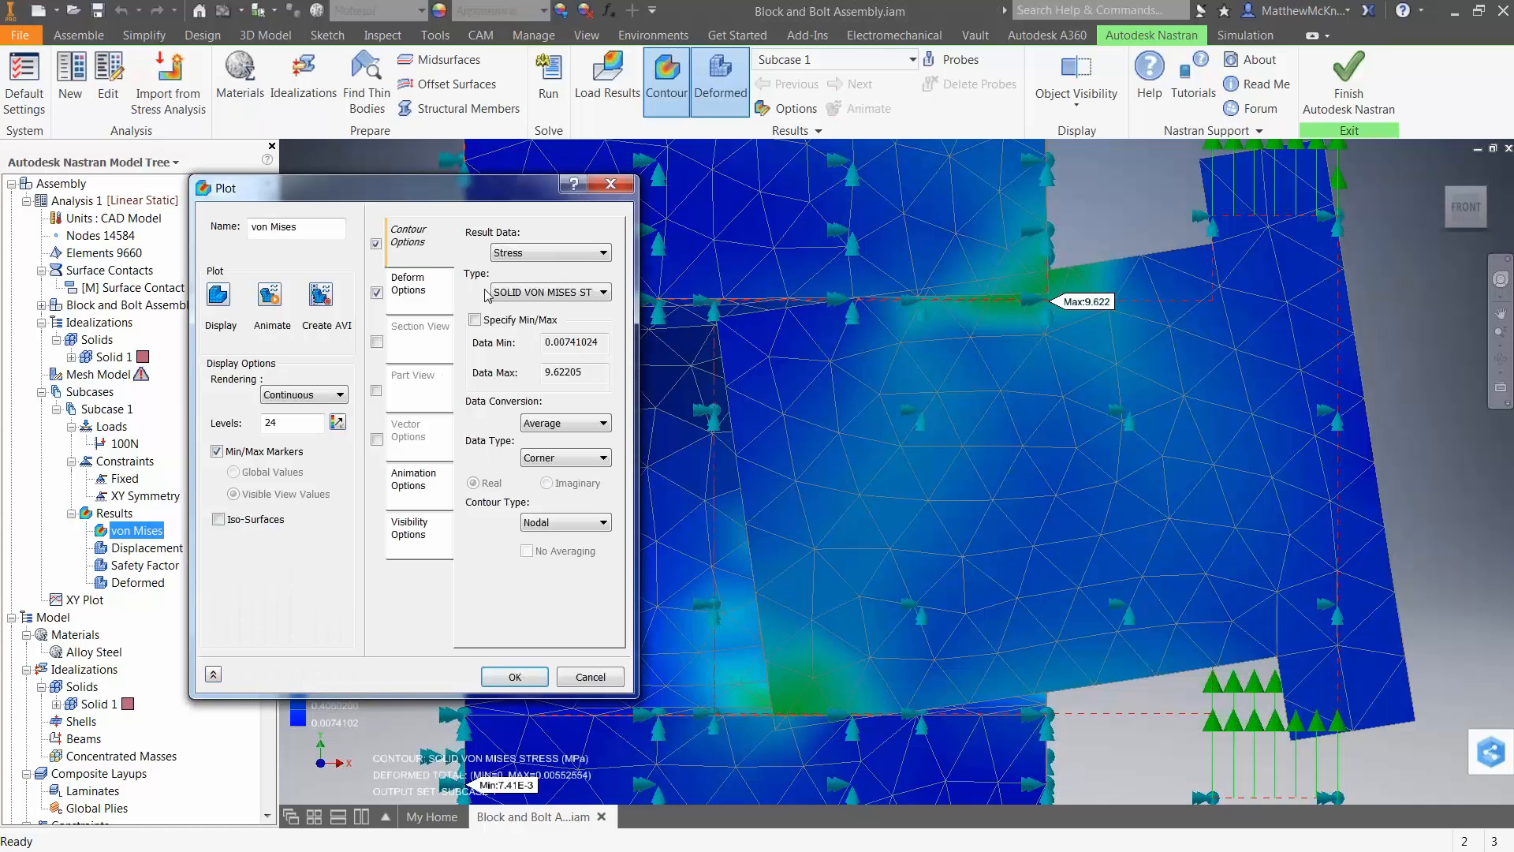
left_click(407, 288)
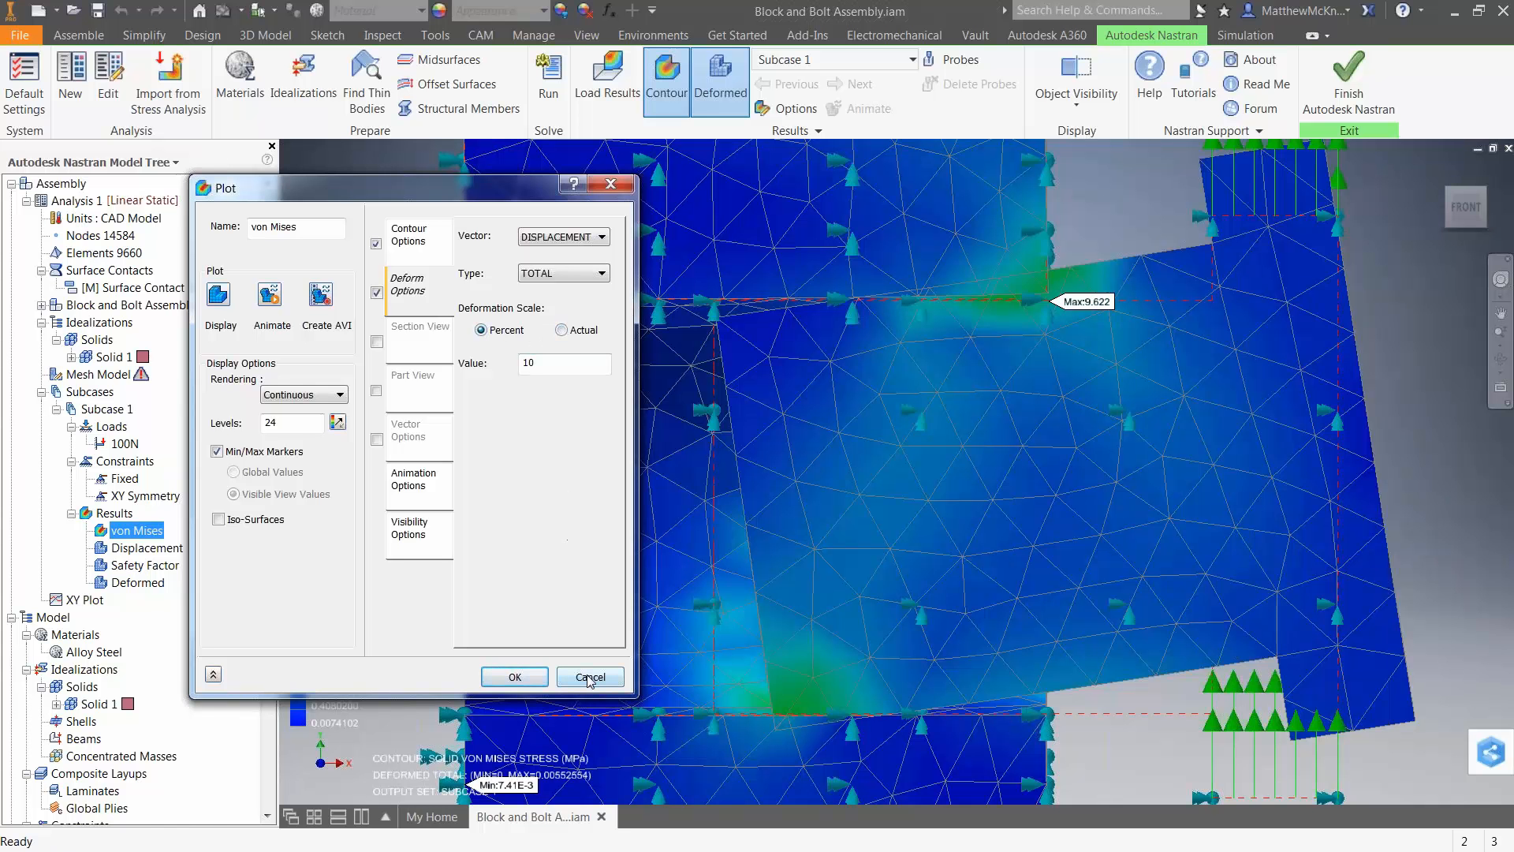
left_click_drag(544, 363, 490, 365)
left_click(596, 675)
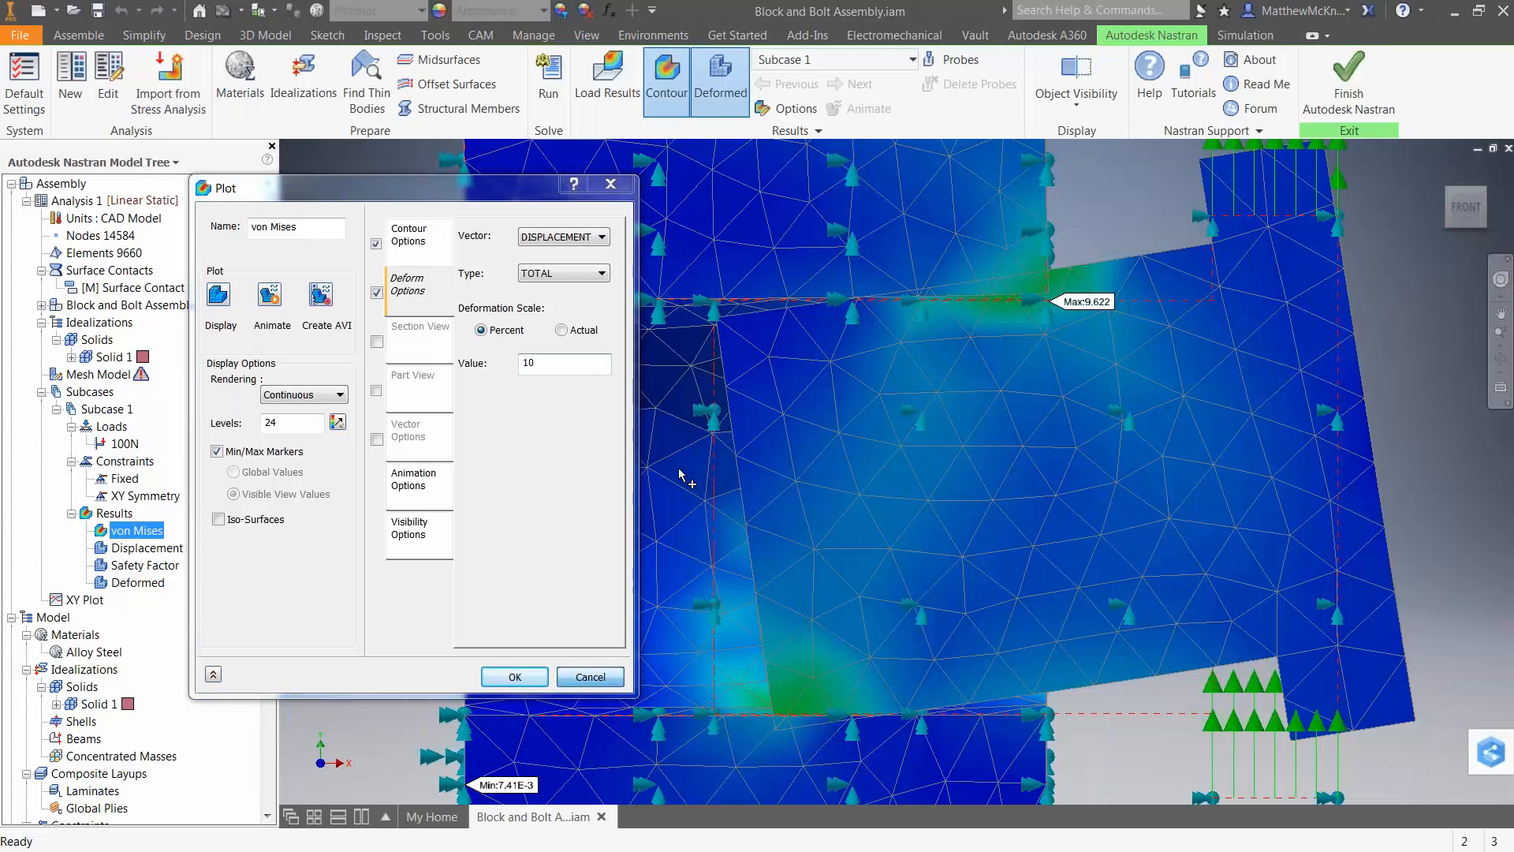
scroll(924, 471, "down", 3)
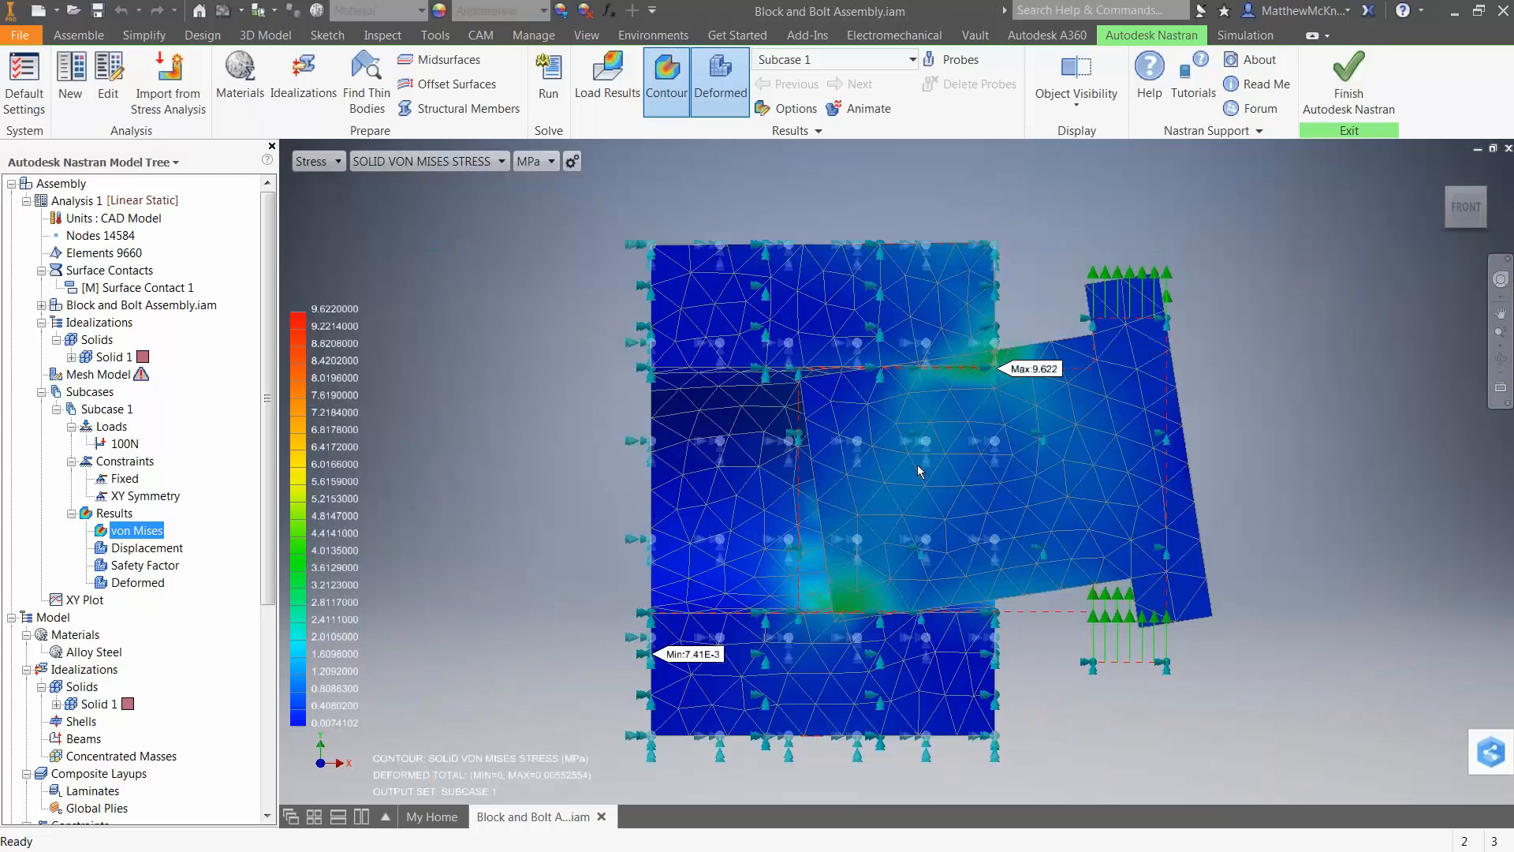
Animate the von Mises result on the deformed assembly, and turn off the result display.
right_click(157, 529)
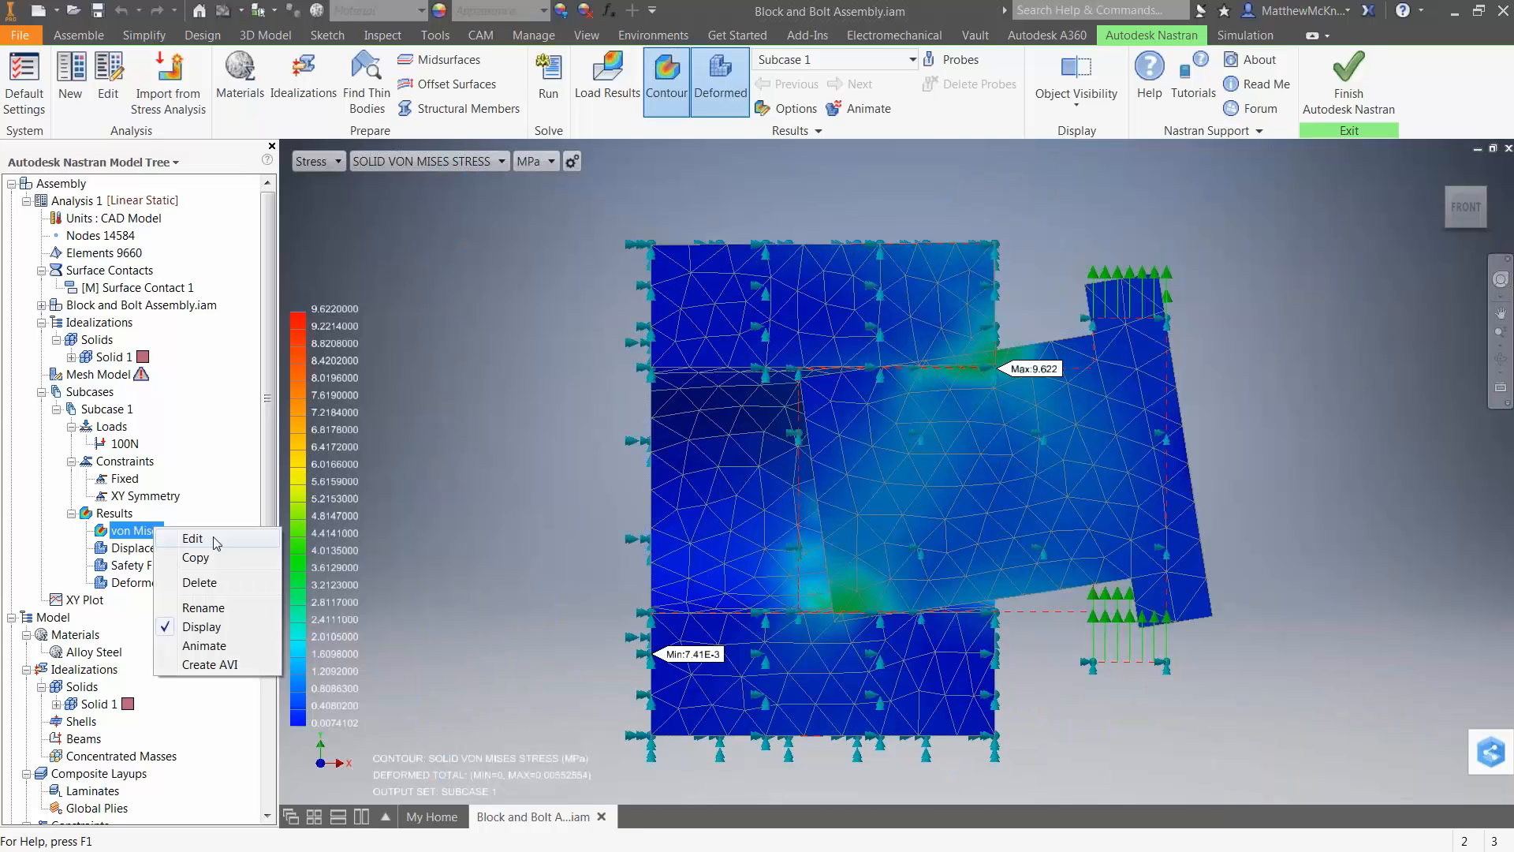
left_click(205, 645)
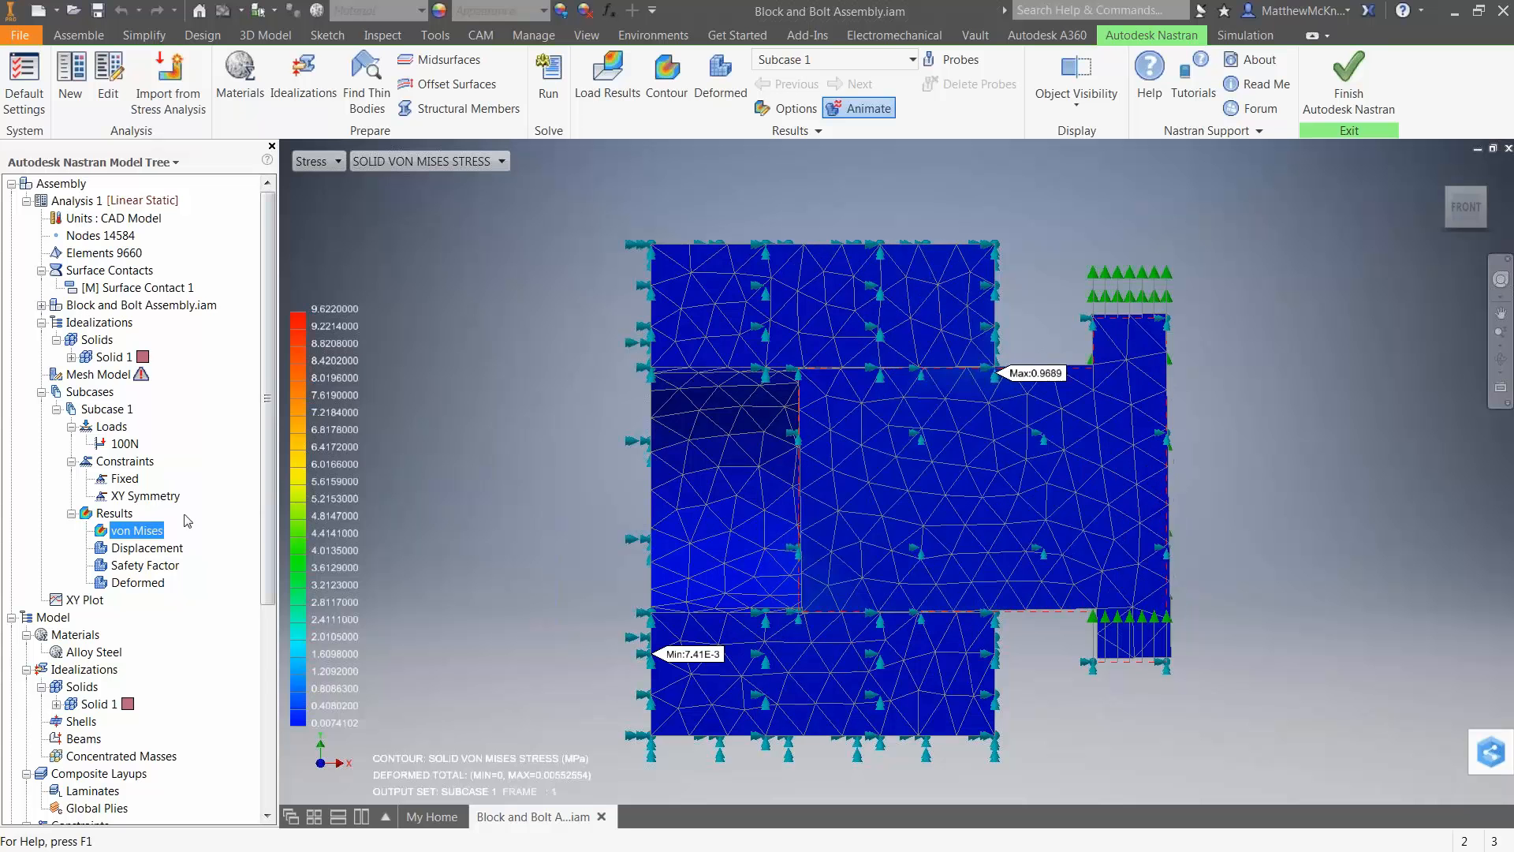
right_click(151, 530)
left_click(177, 629)
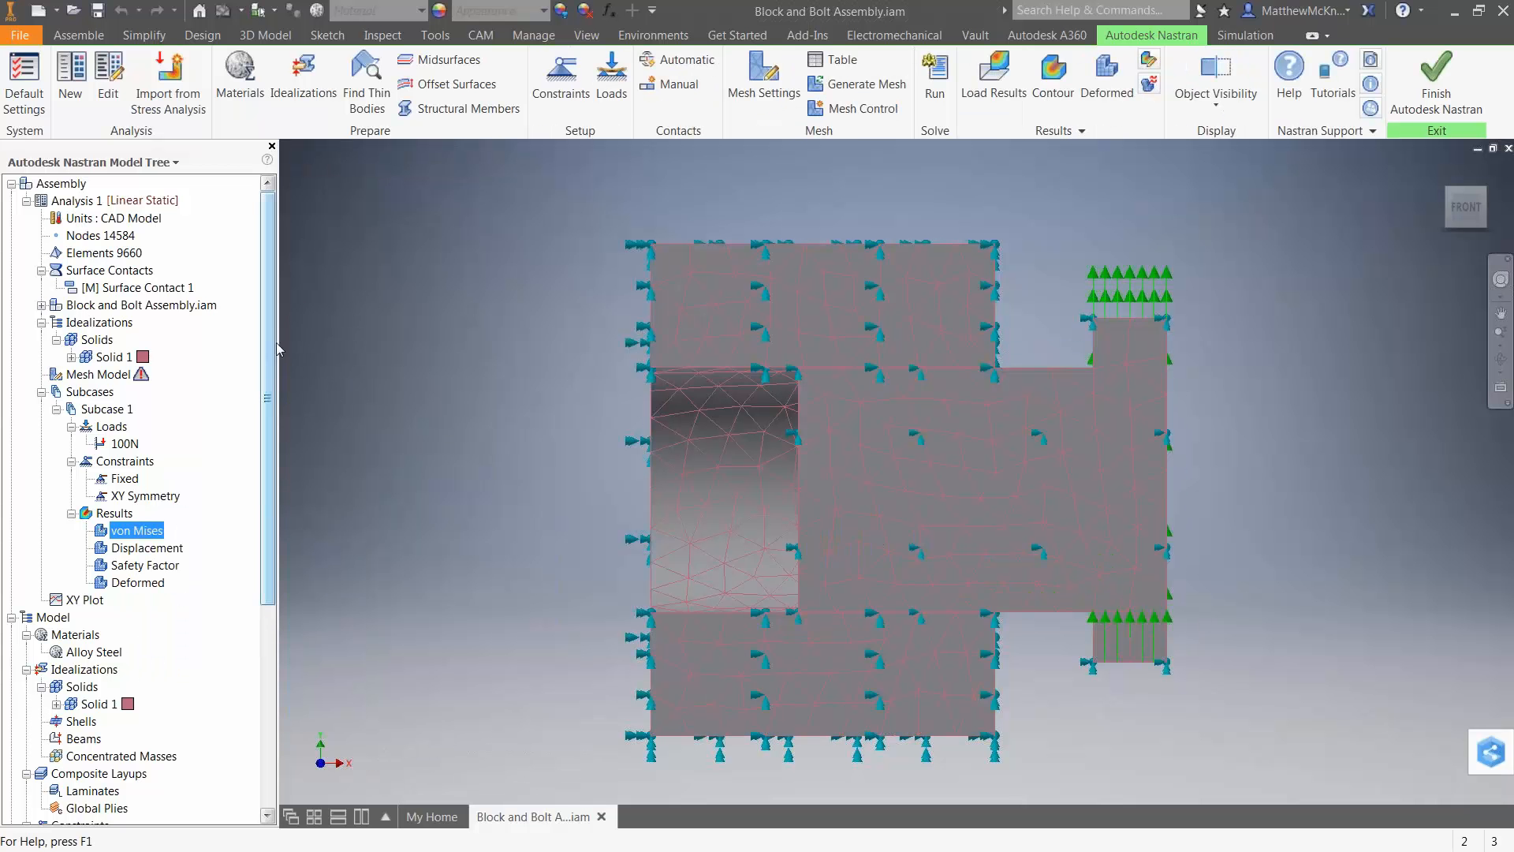
Duplicate Analysis 1 and rename the copy as Analysis 2.
left_click_drag(276, 342, 289, 342)
right_click(70, 202)
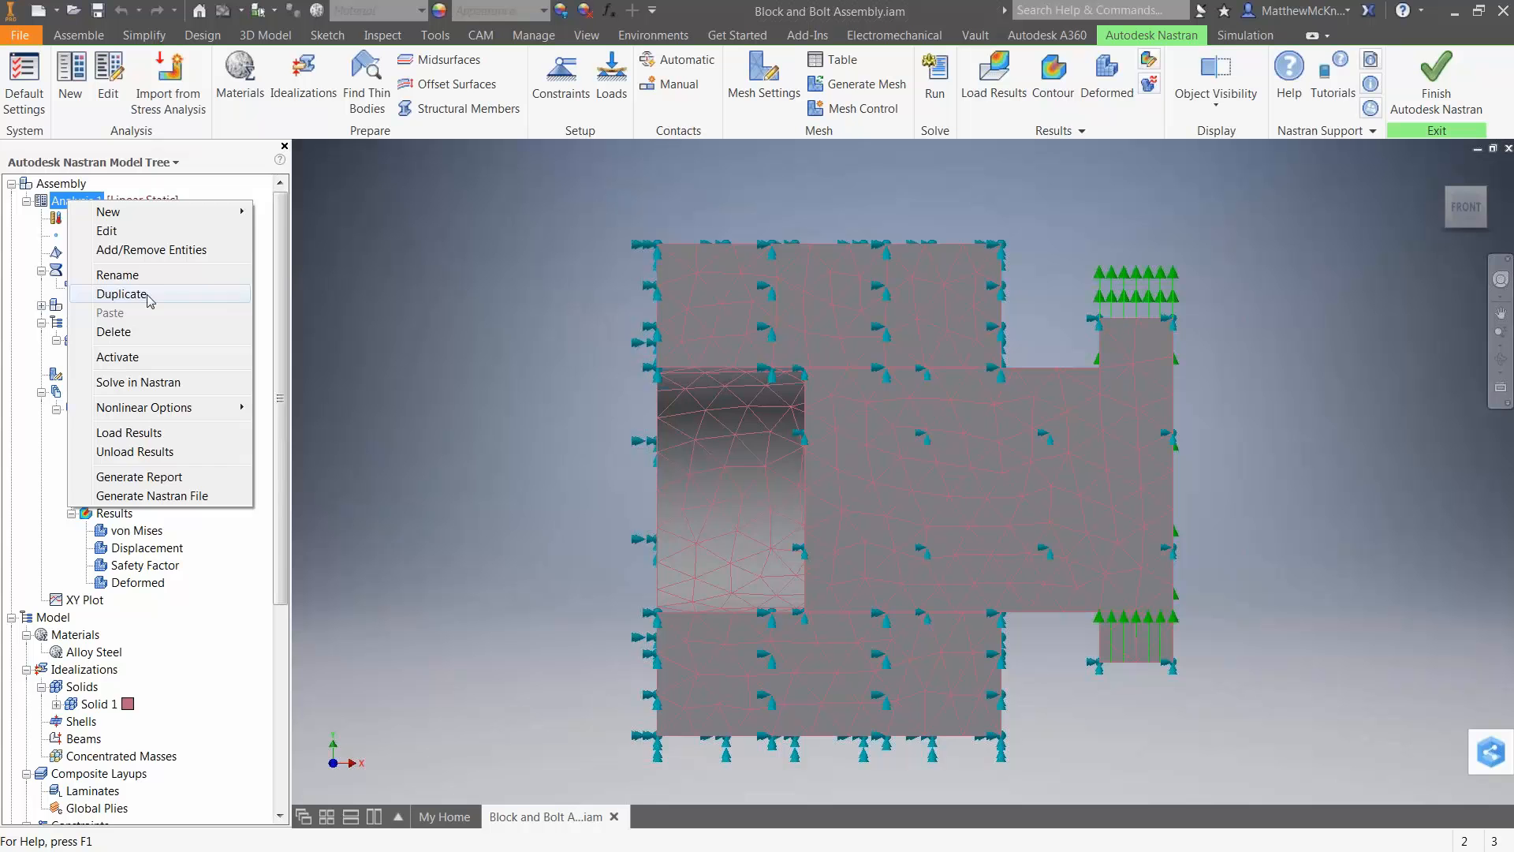
left_click(147, 295)
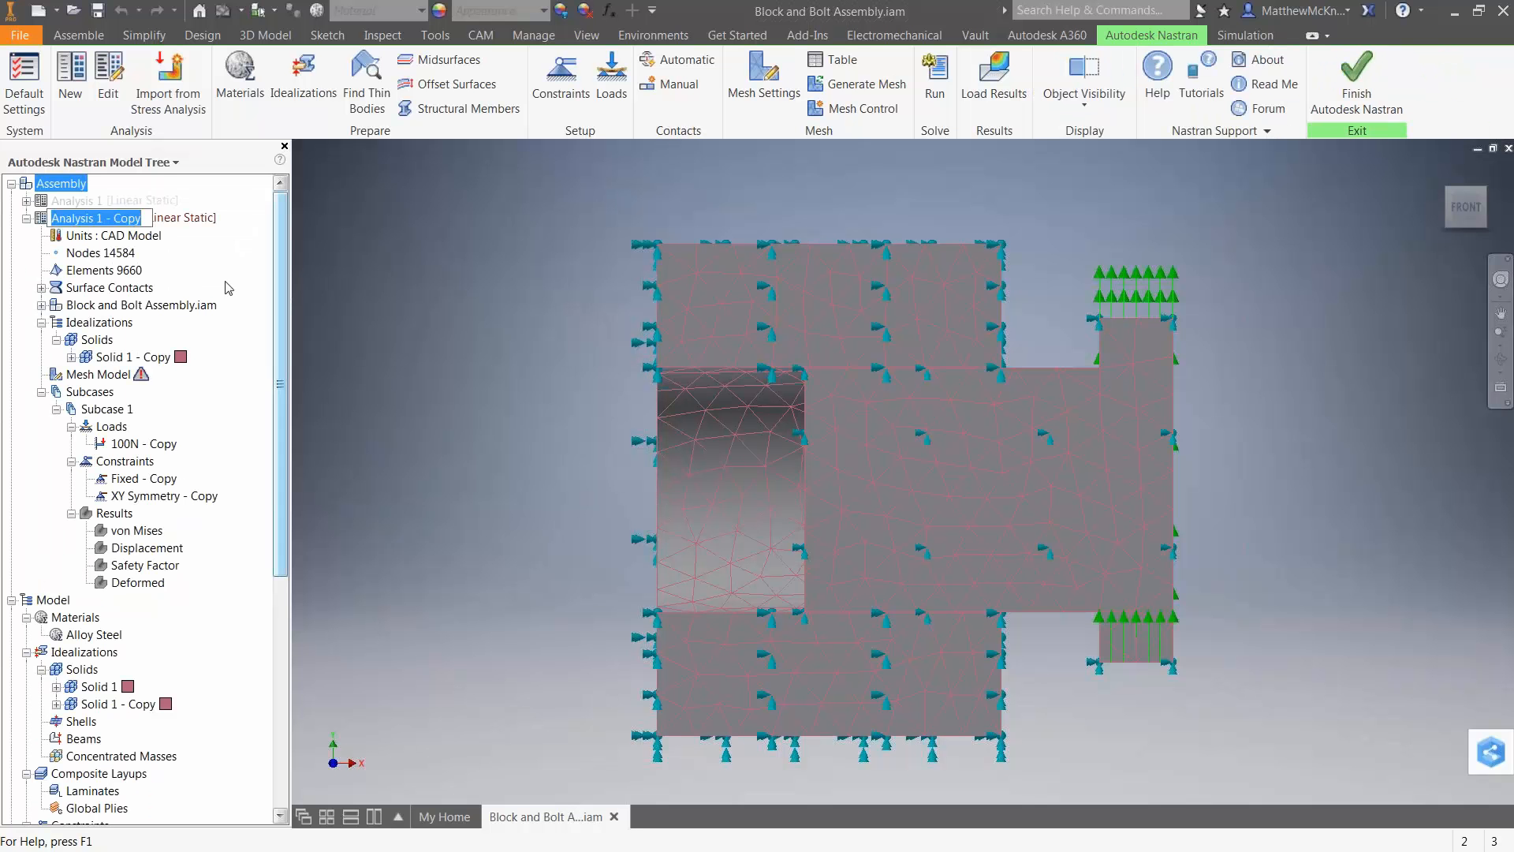
left_click_drag(97, 220, 154, 227)
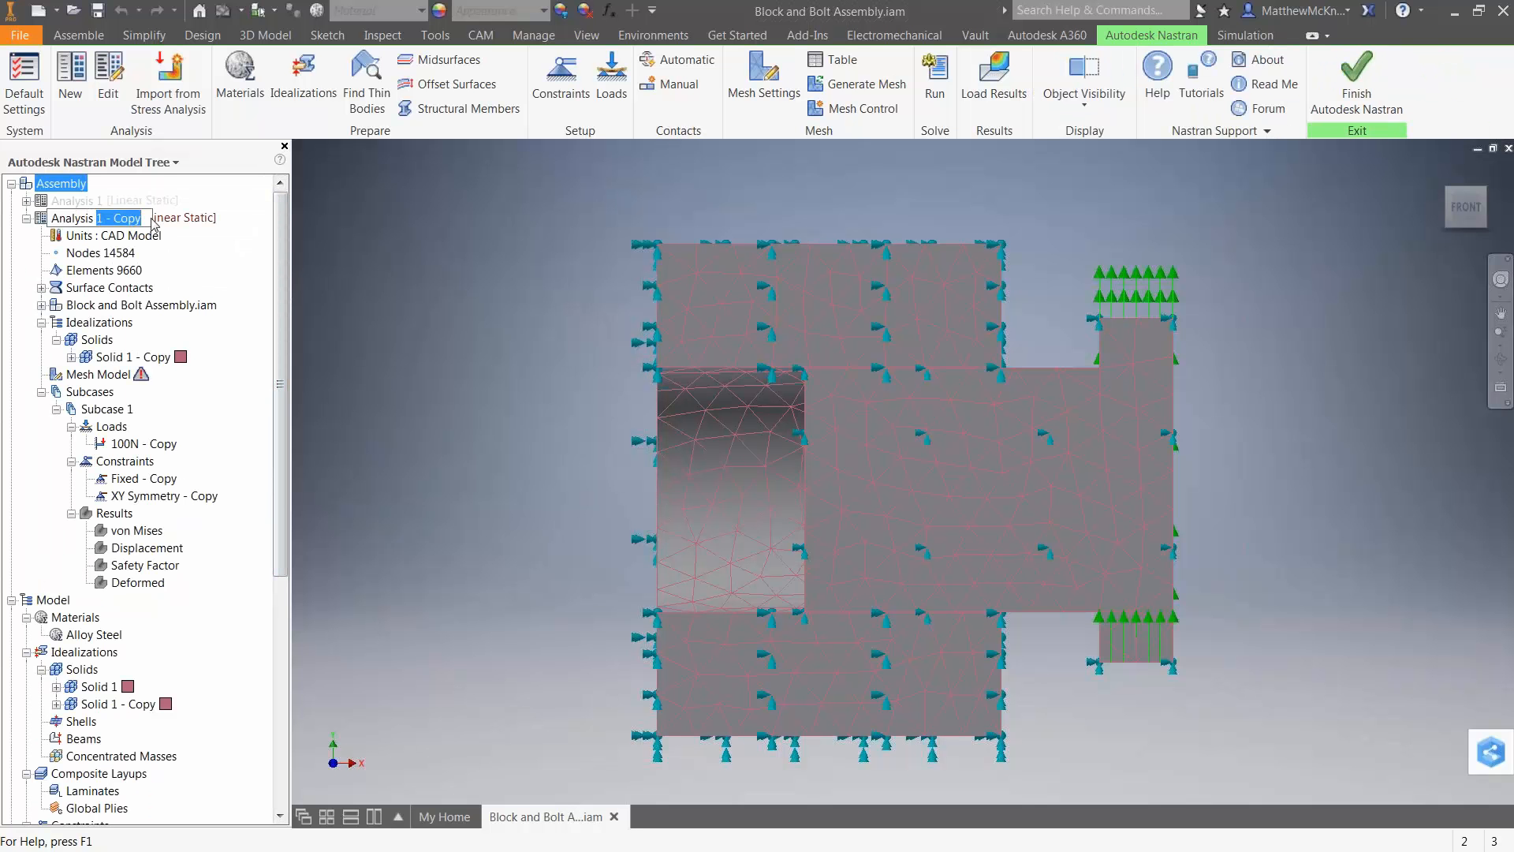
key("Return")
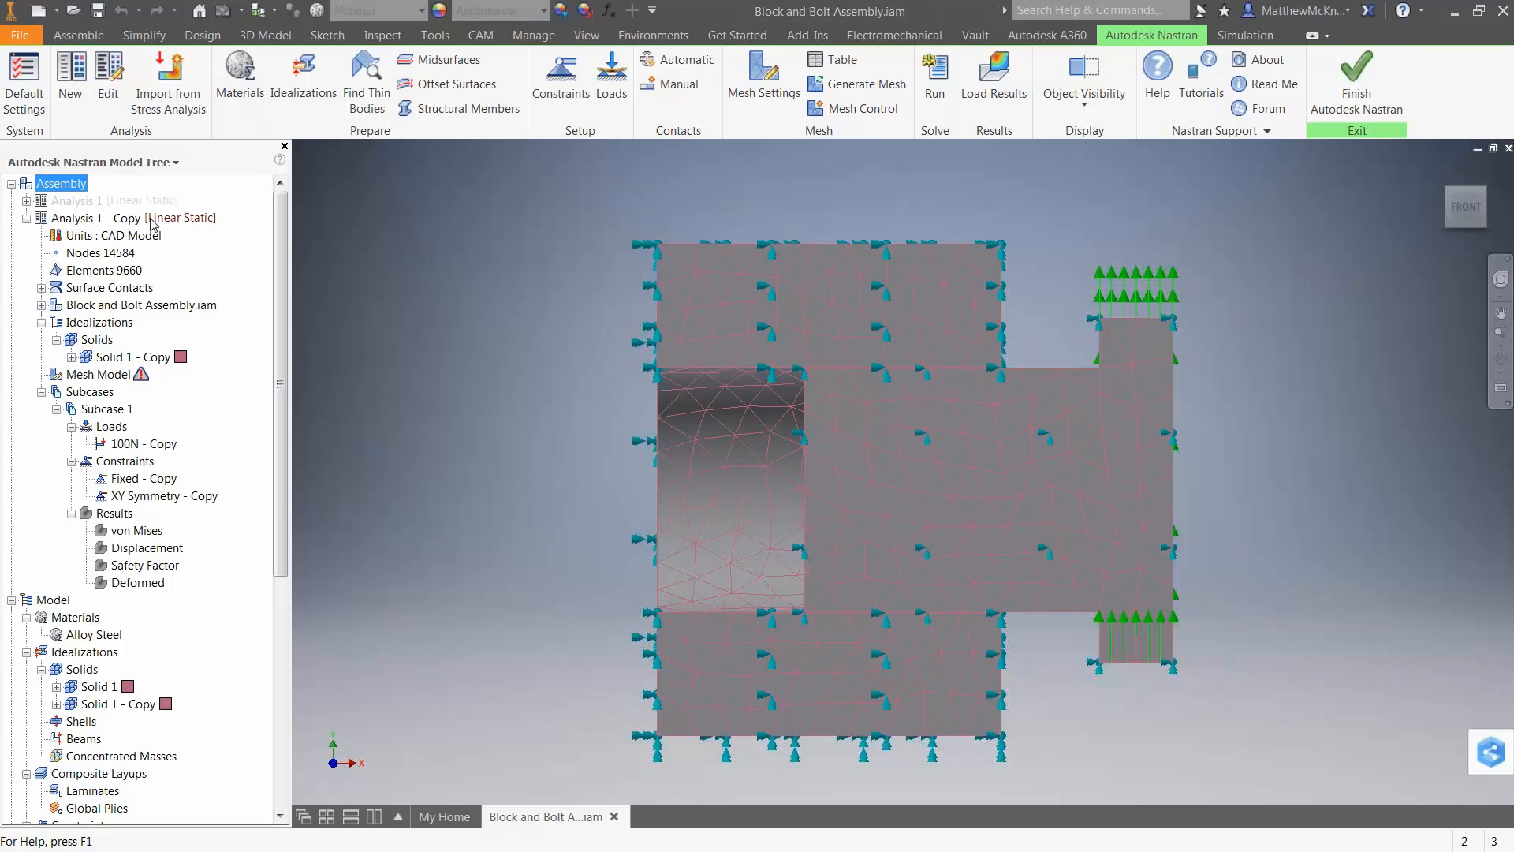
left_click(98, 222)
left_click(99, 222)
left_click_drag(97, 220, 189, 230)
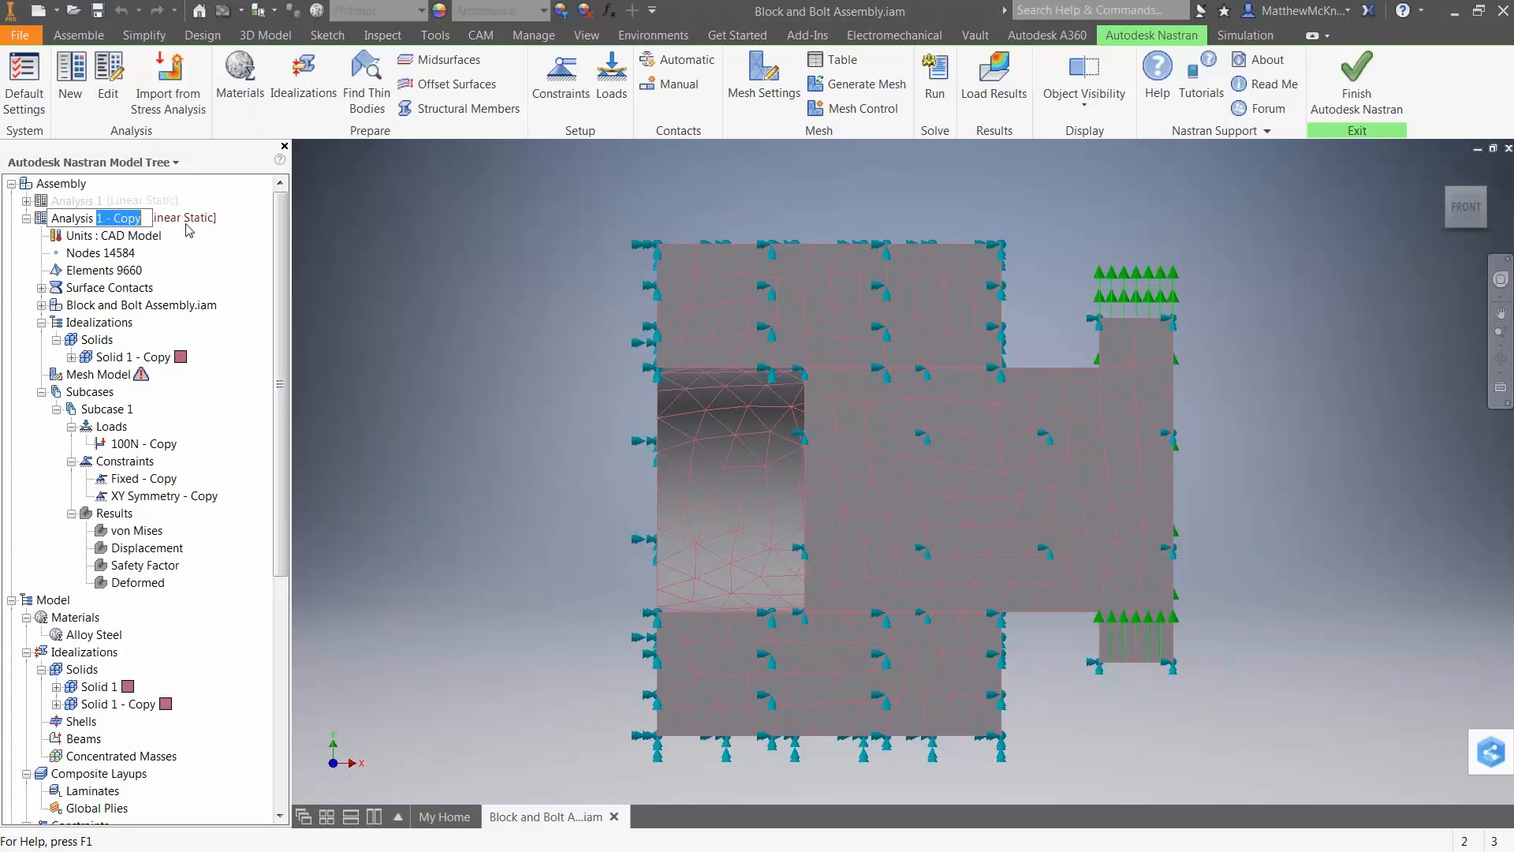
type("2")
key("Return")
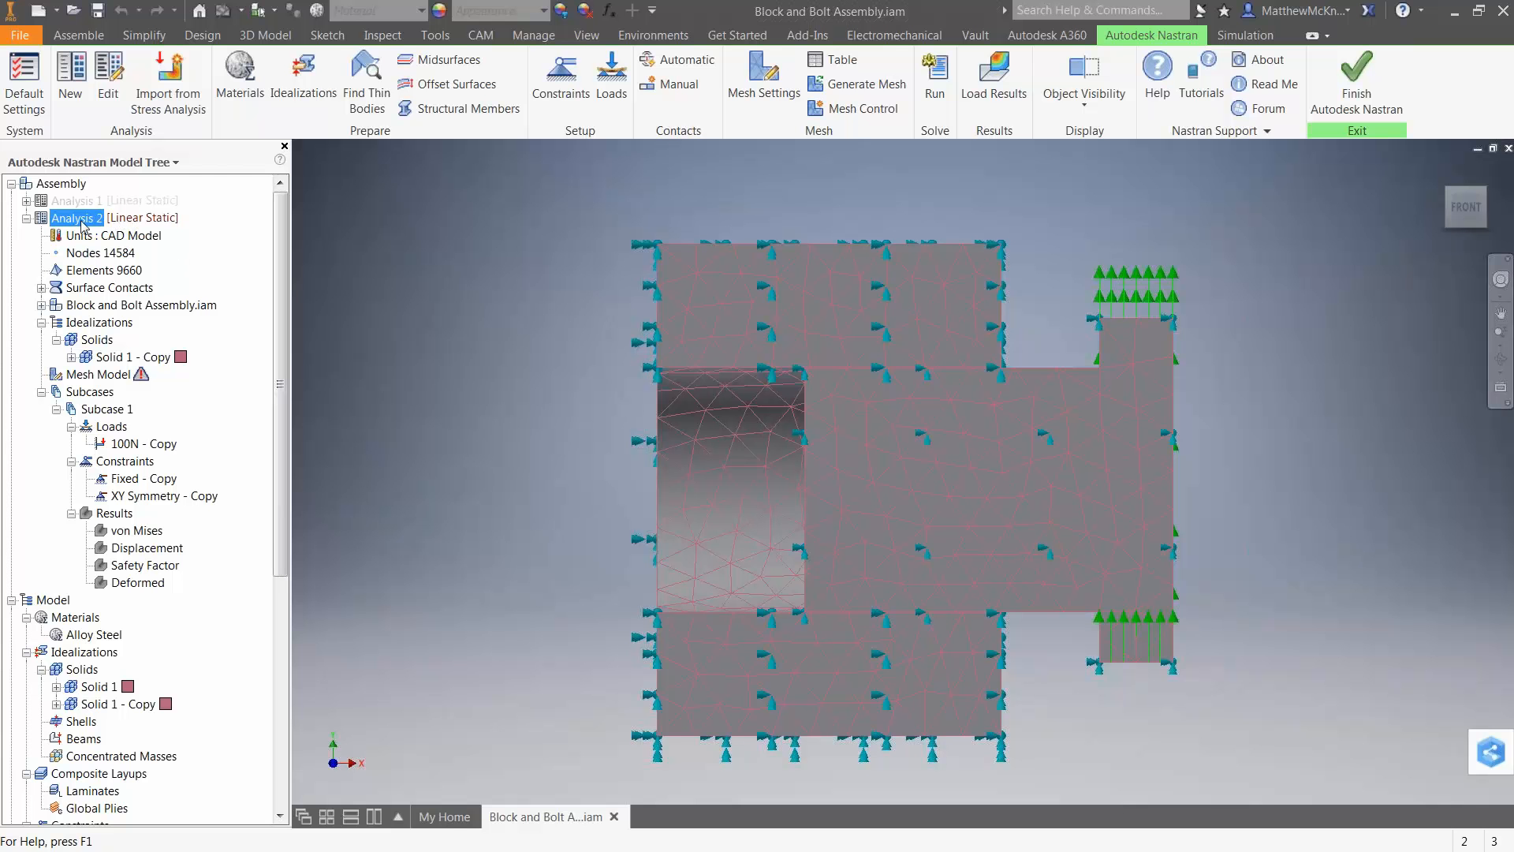
Change the type of Analysis 2 to Nonlinear Static, keeping Large Displacements on and the existing output controls.
right_click(83, 226)
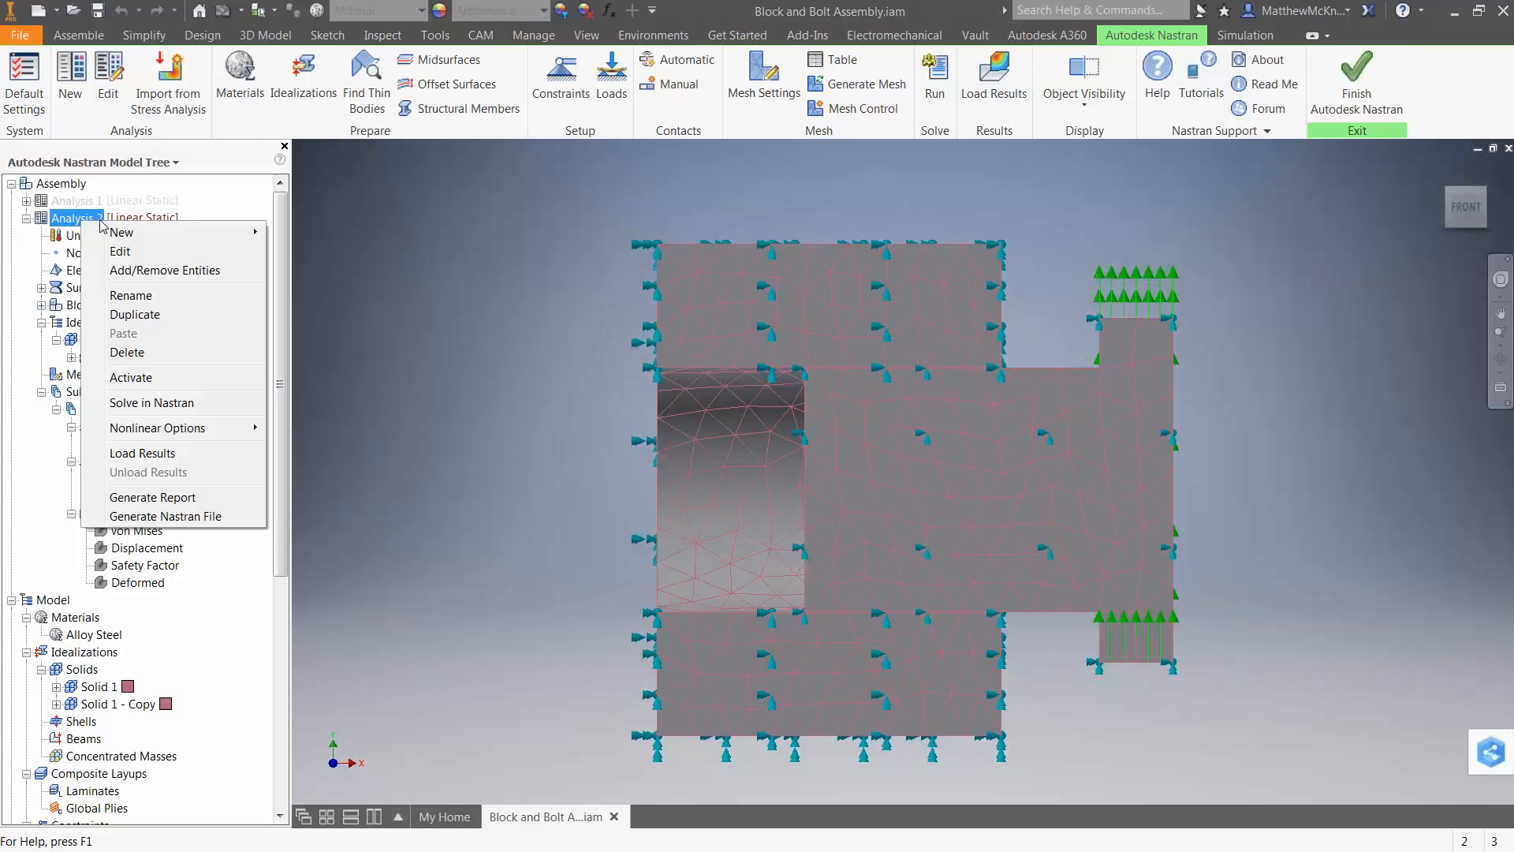
left_click(137, 253)
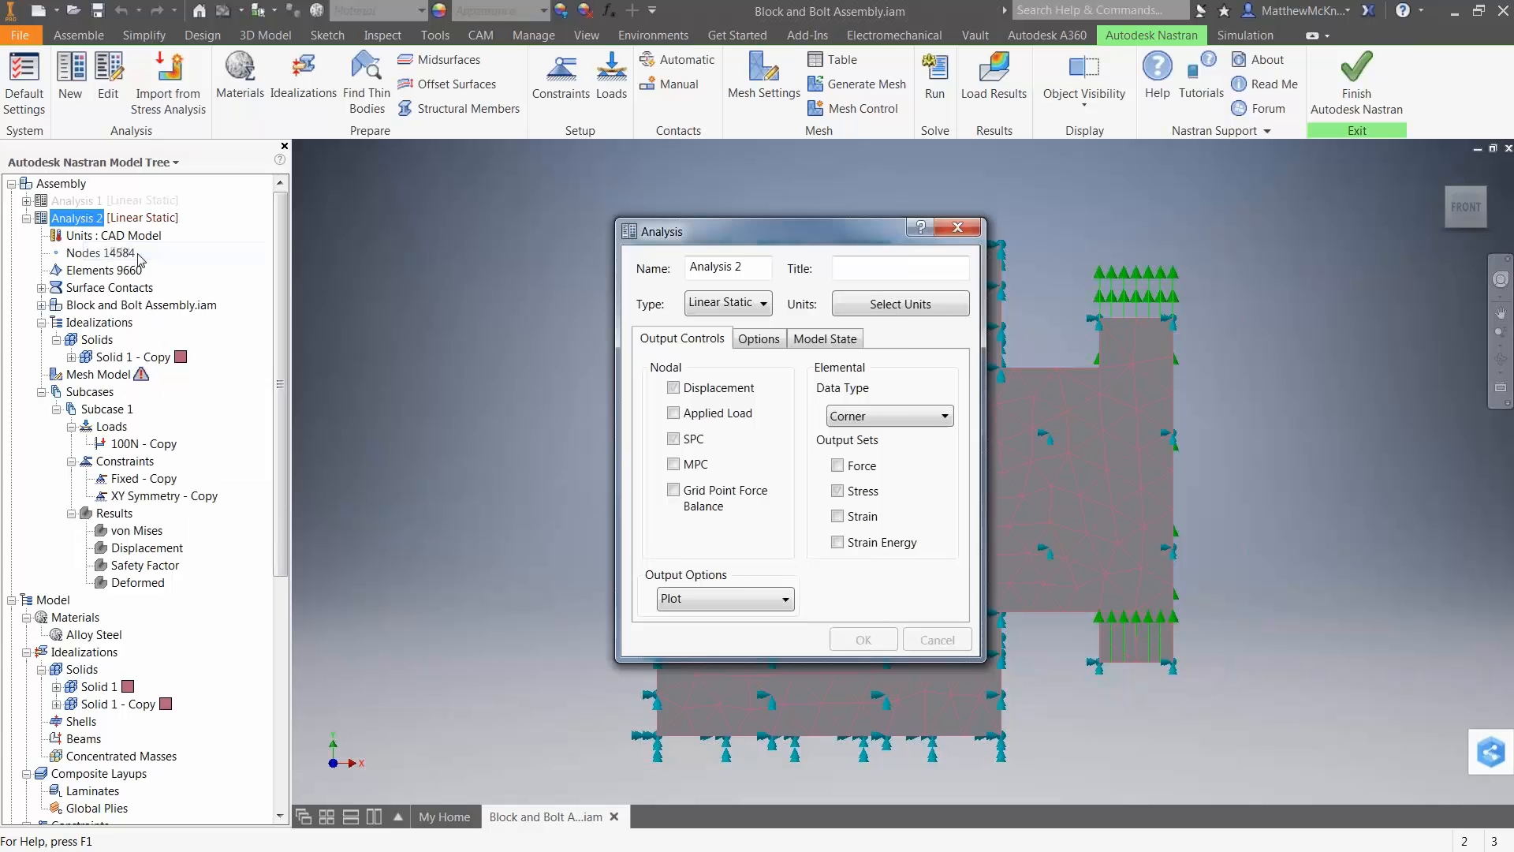
left_click(712, 306)
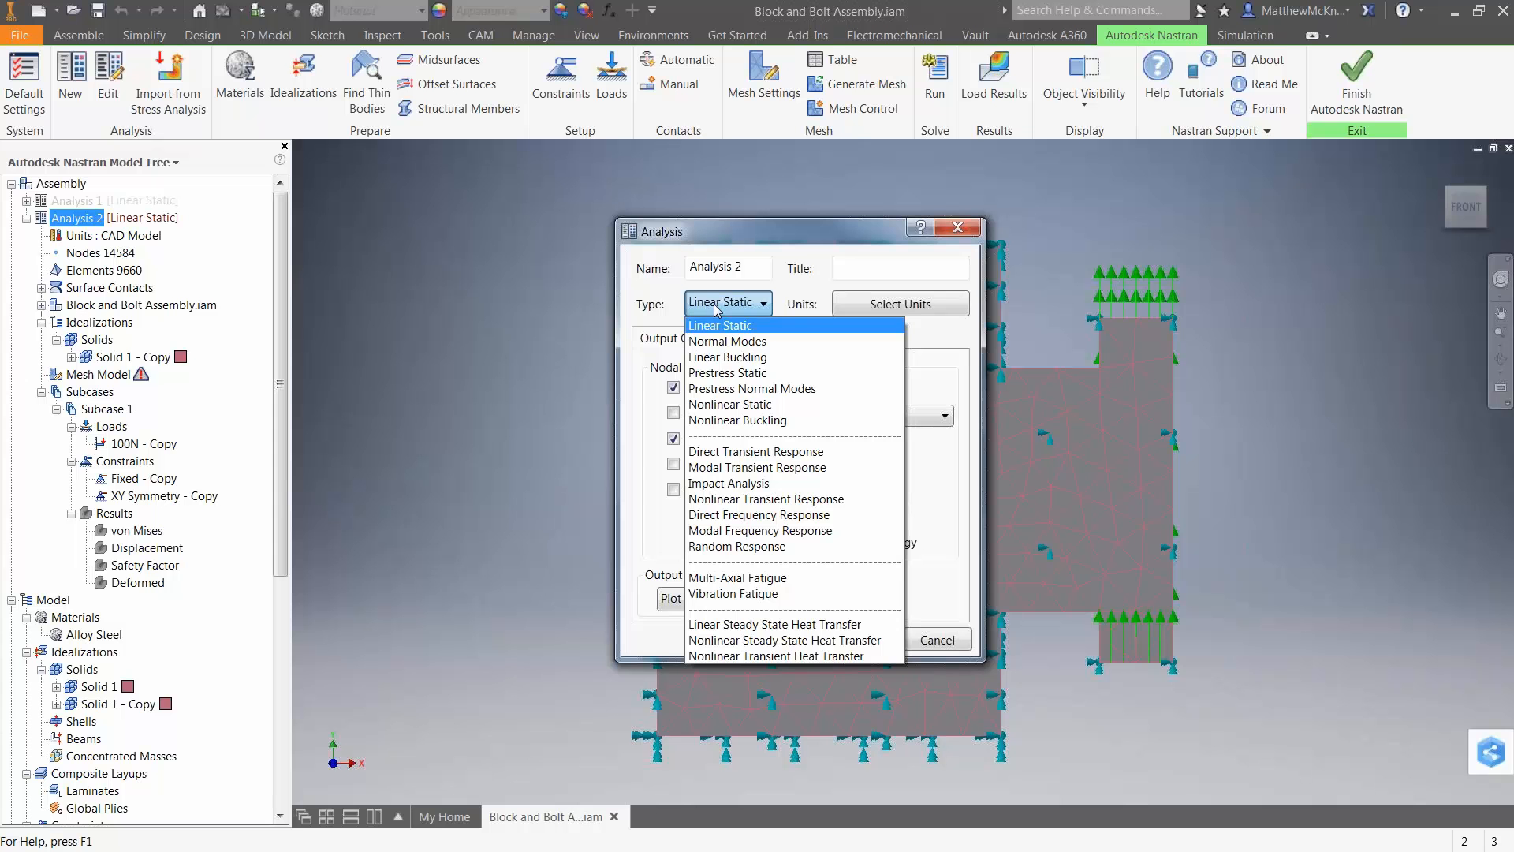
left_click(741, 406)
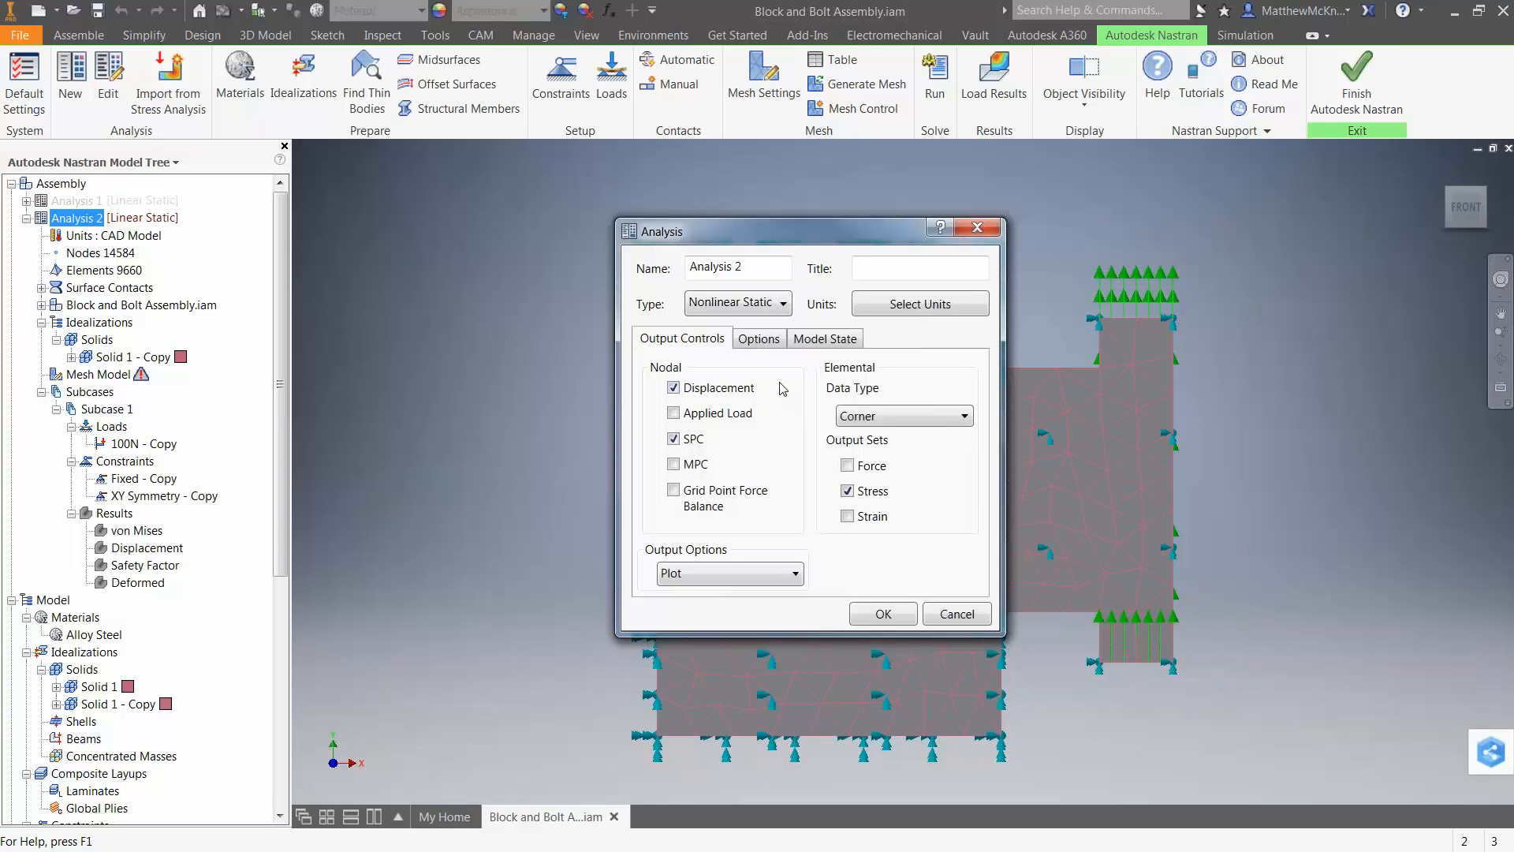
left_click(769, 341)
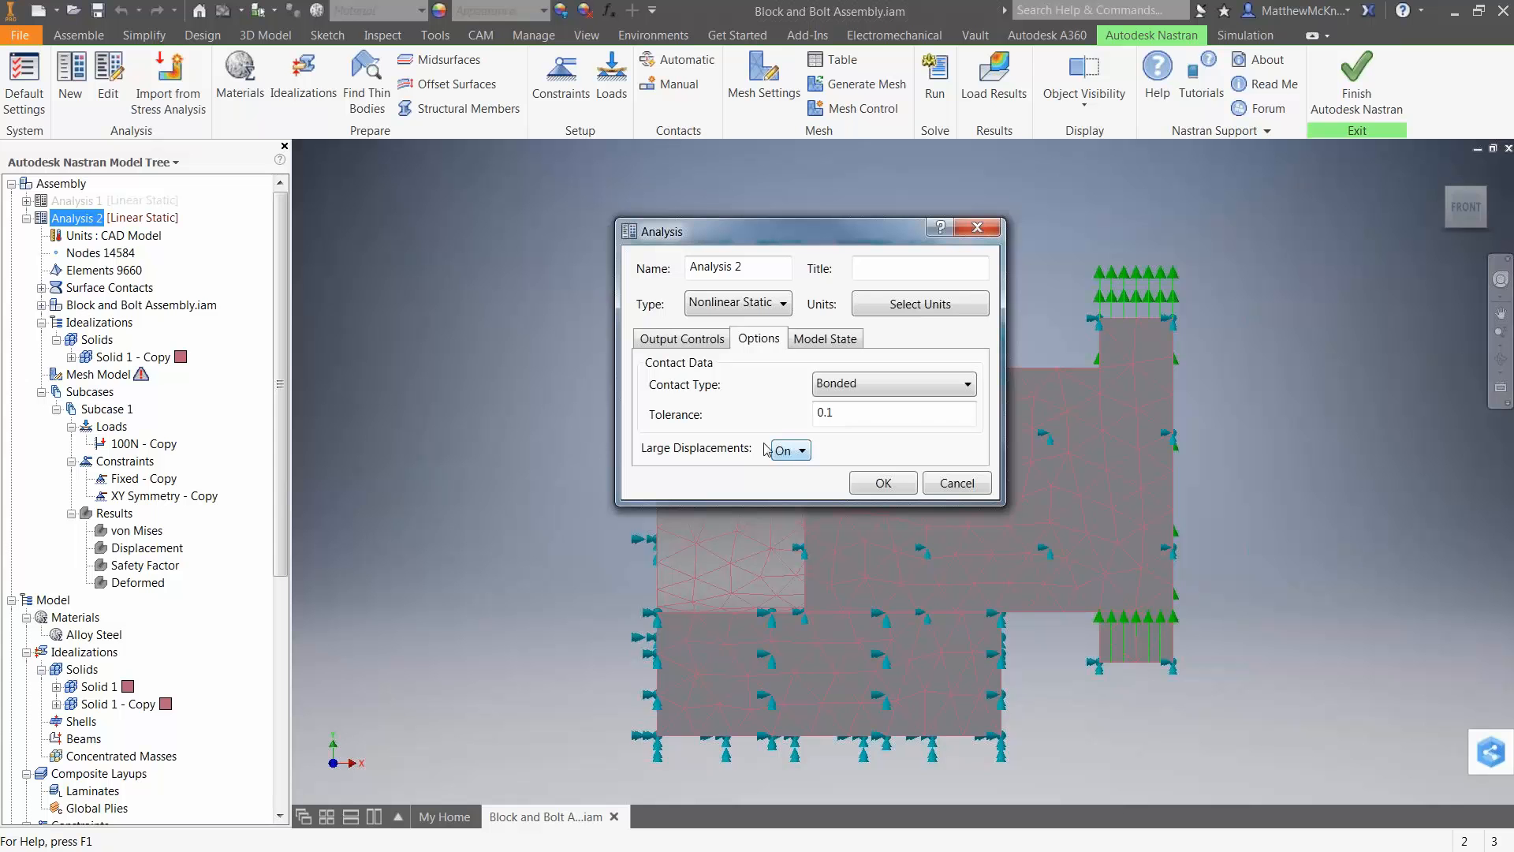
left_click(797, 450)
left_click(796, 448)
left_click(692, 343)
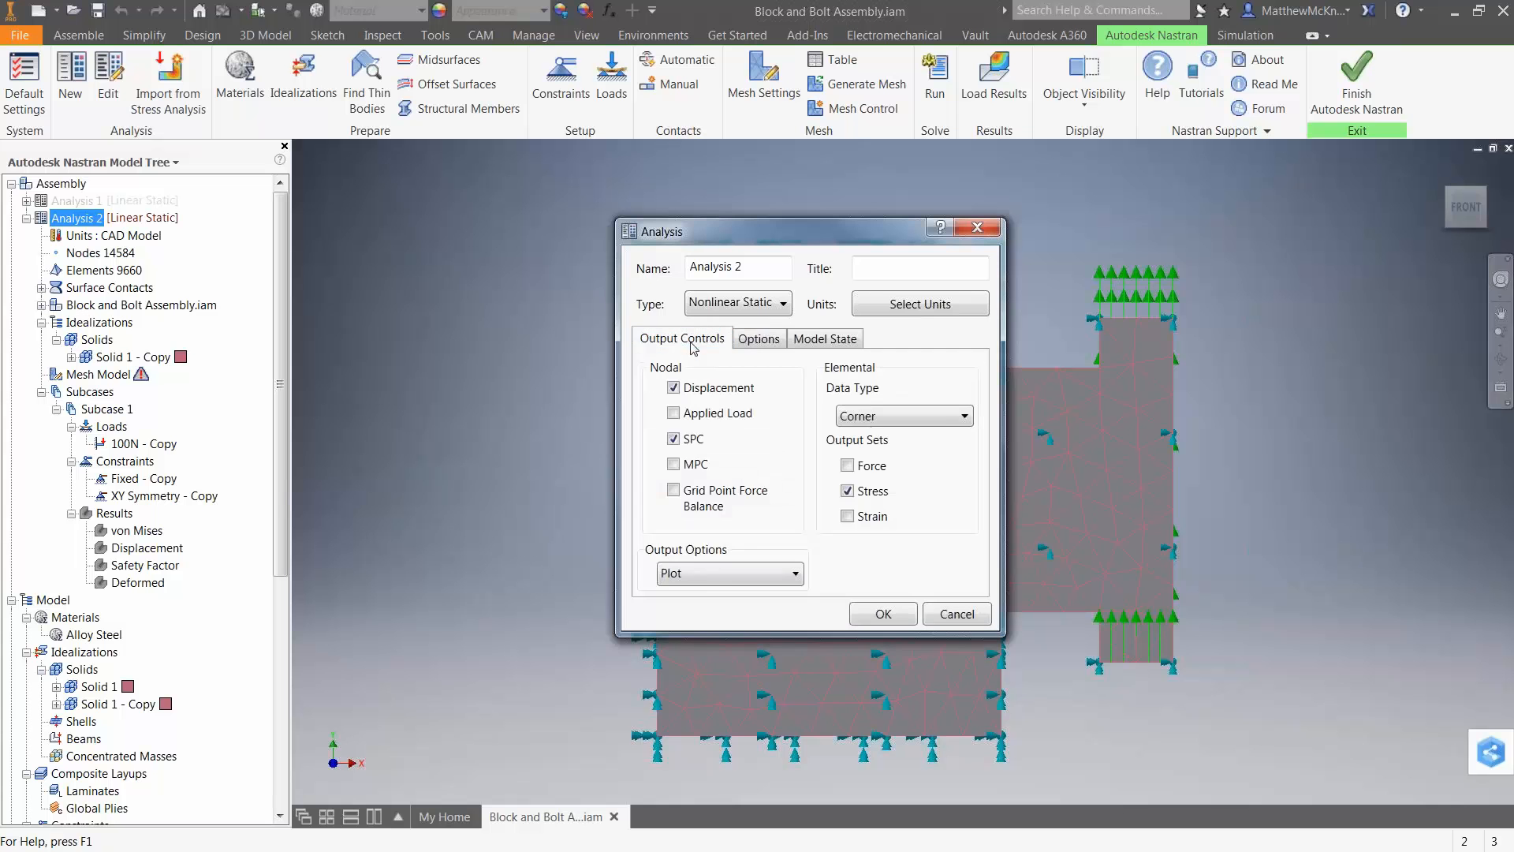
left_click(884, 614)
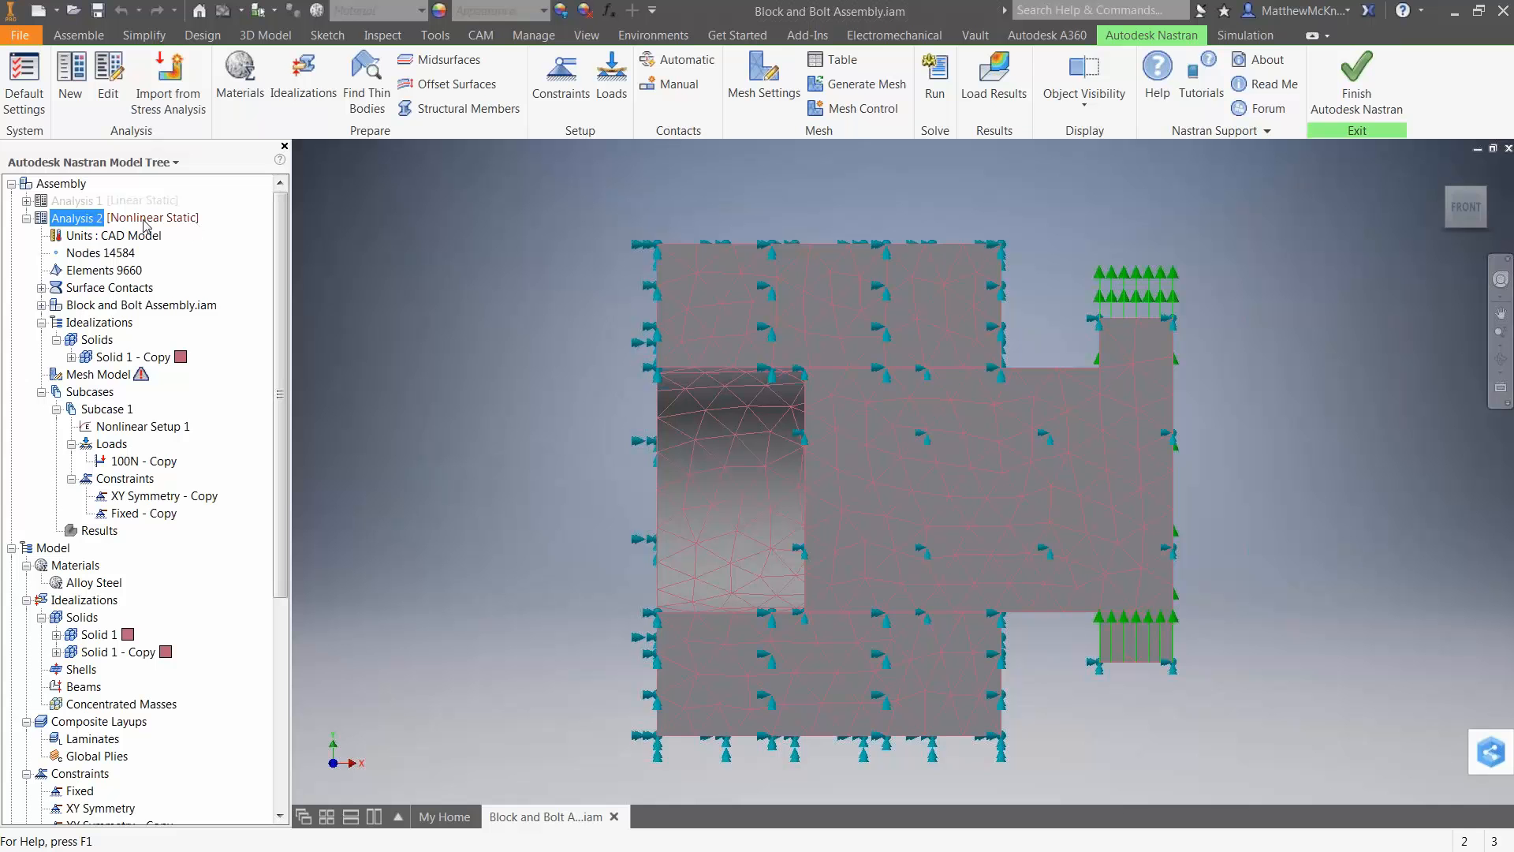
Turn Intermediate Output on in Nonlinear Setup 1 of Subcase 1 and accept the setup.
left_click(125, 427)
right_click(124, 428)
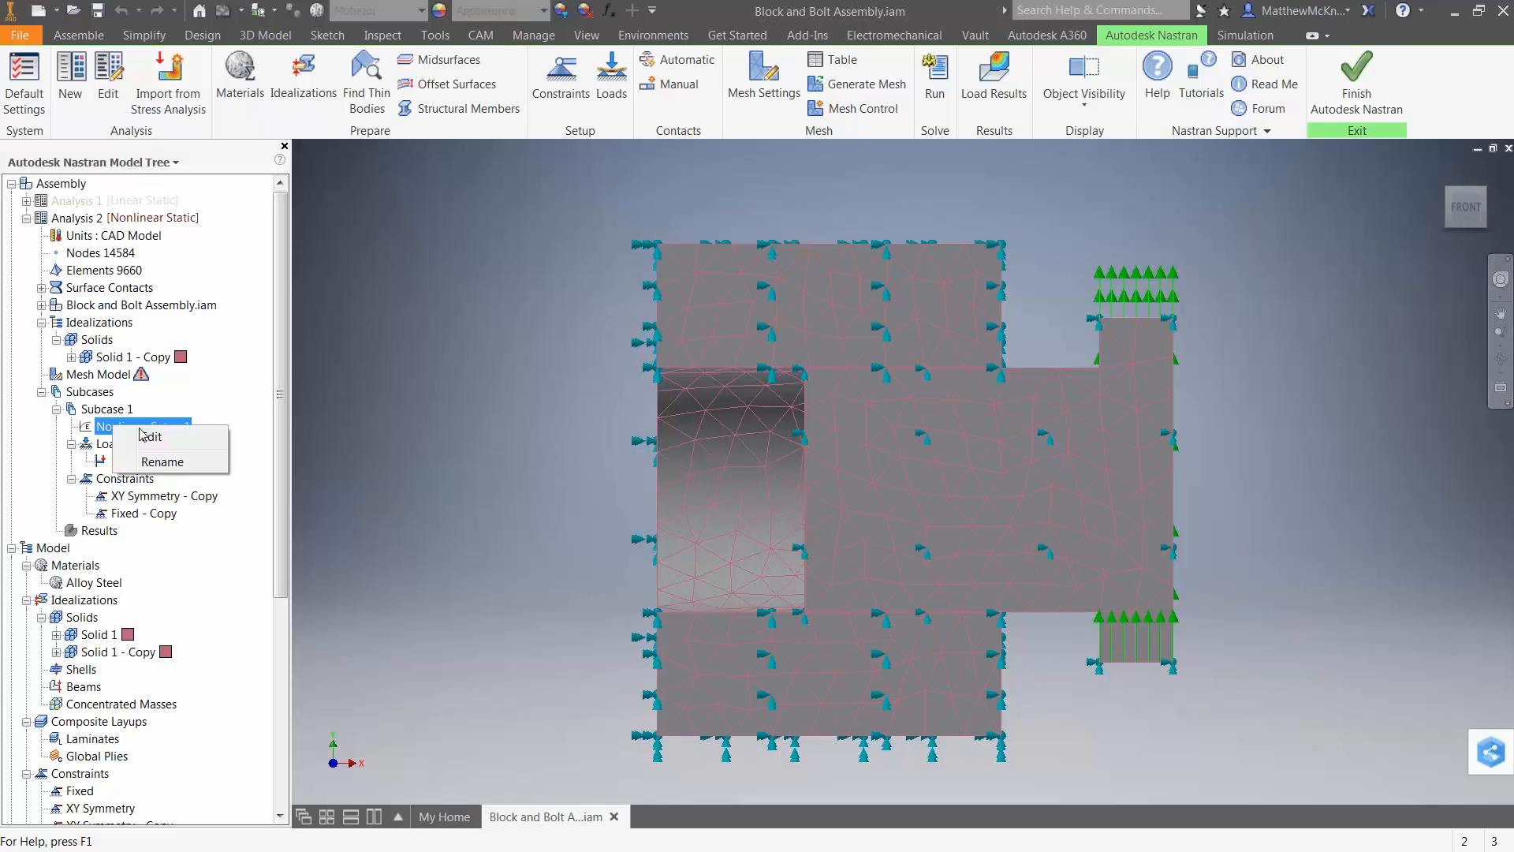
left_click(145, 437)
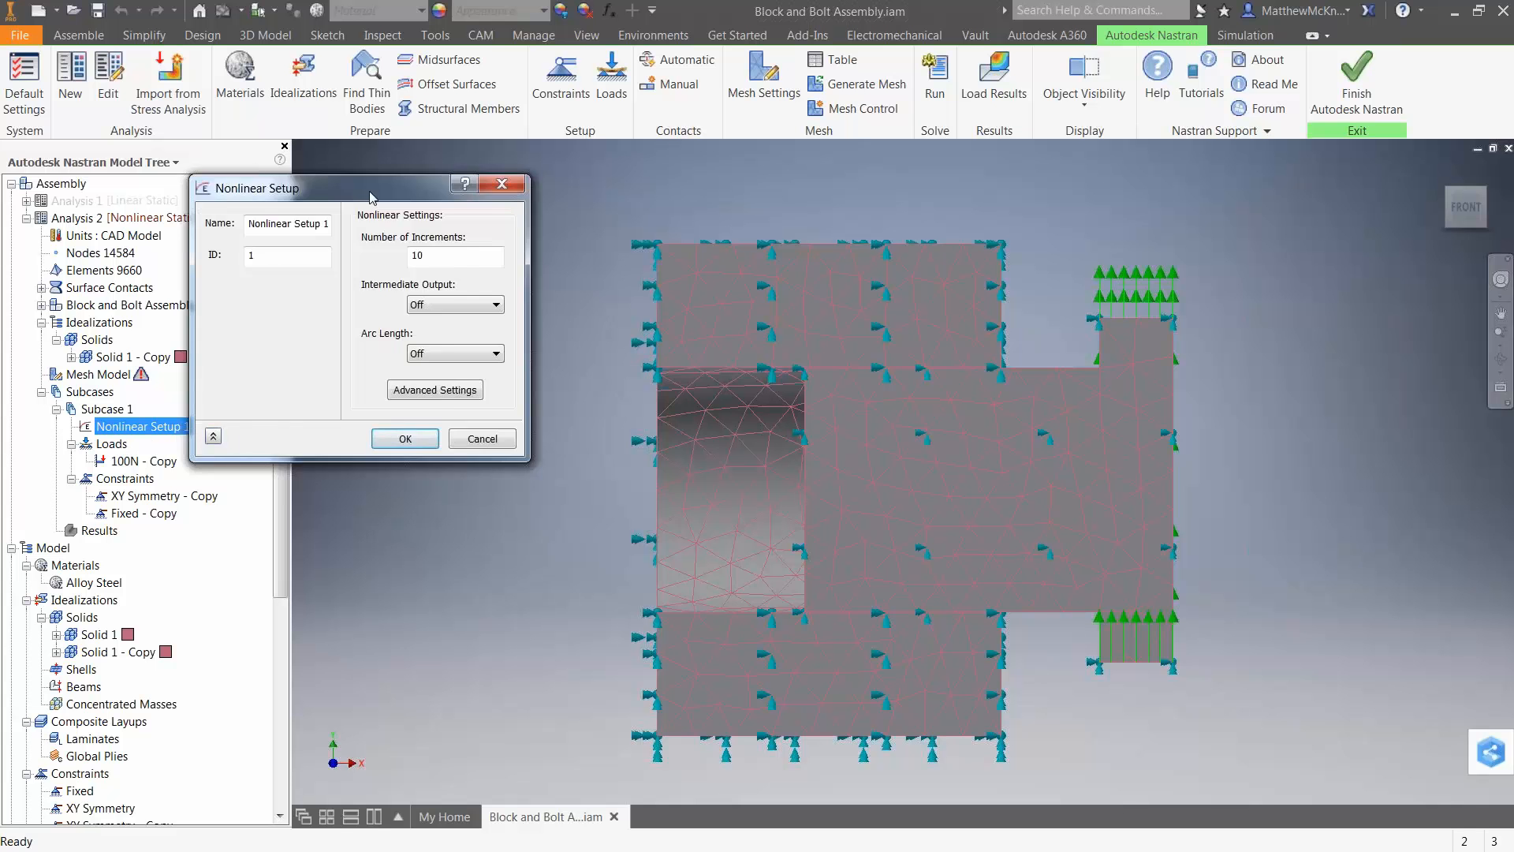
left_click_drag(352, 148, 509, 276)
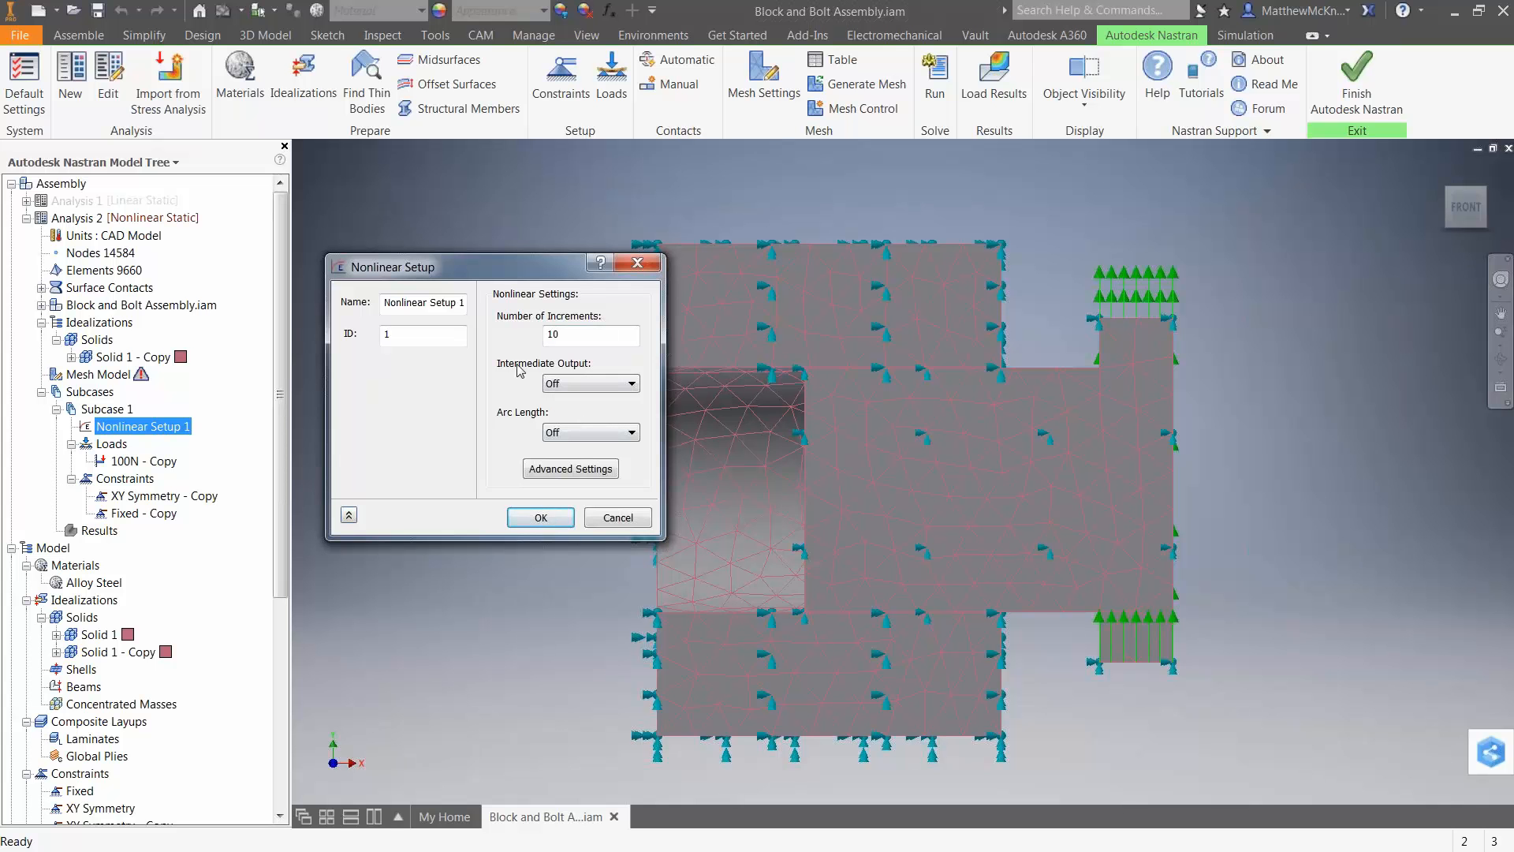
left_click(566, 387)
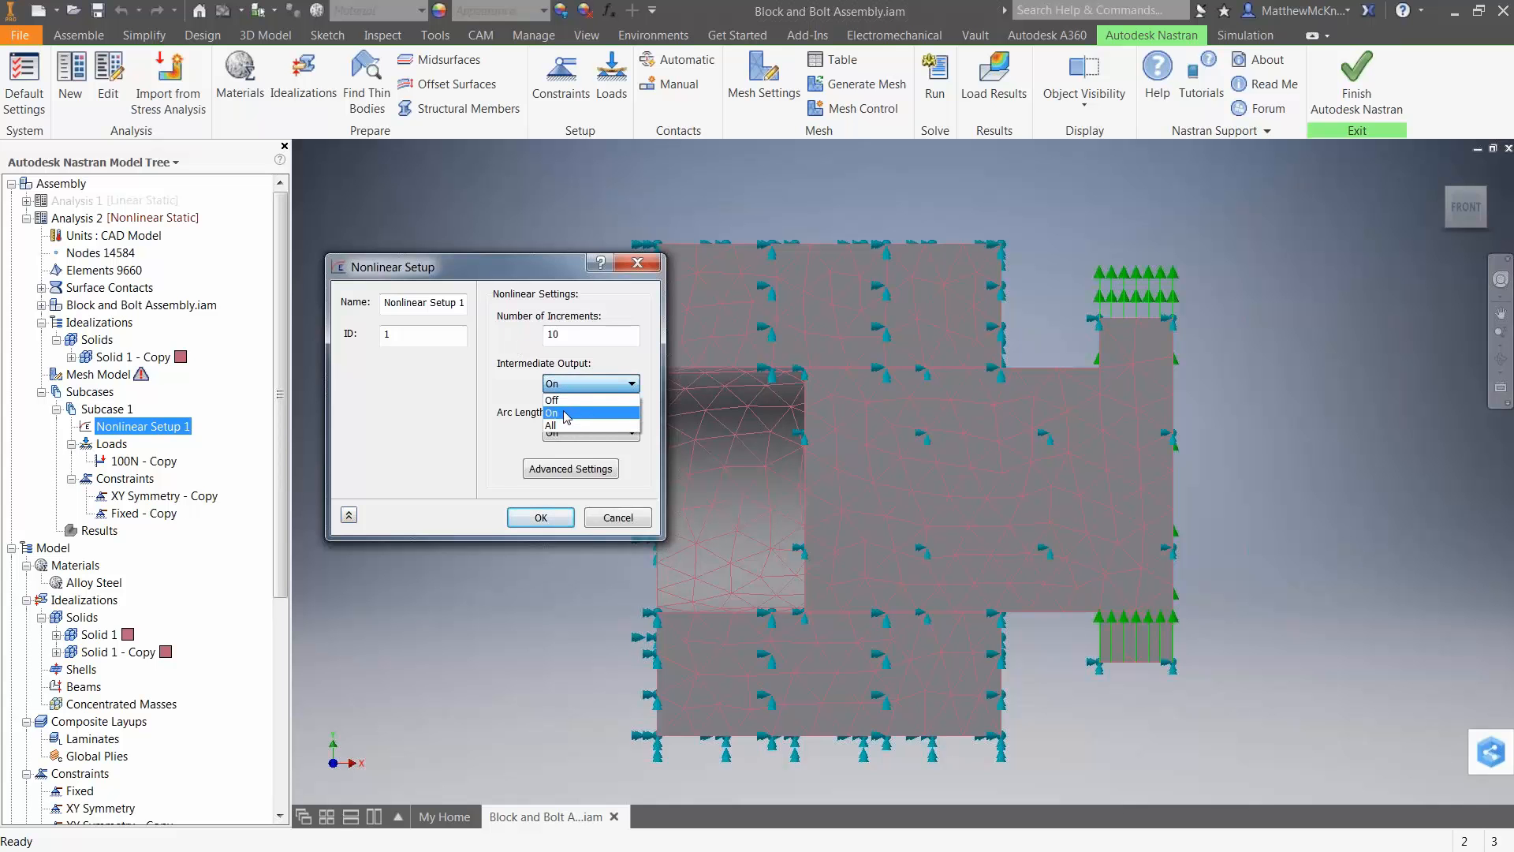
left_click(566, 413)
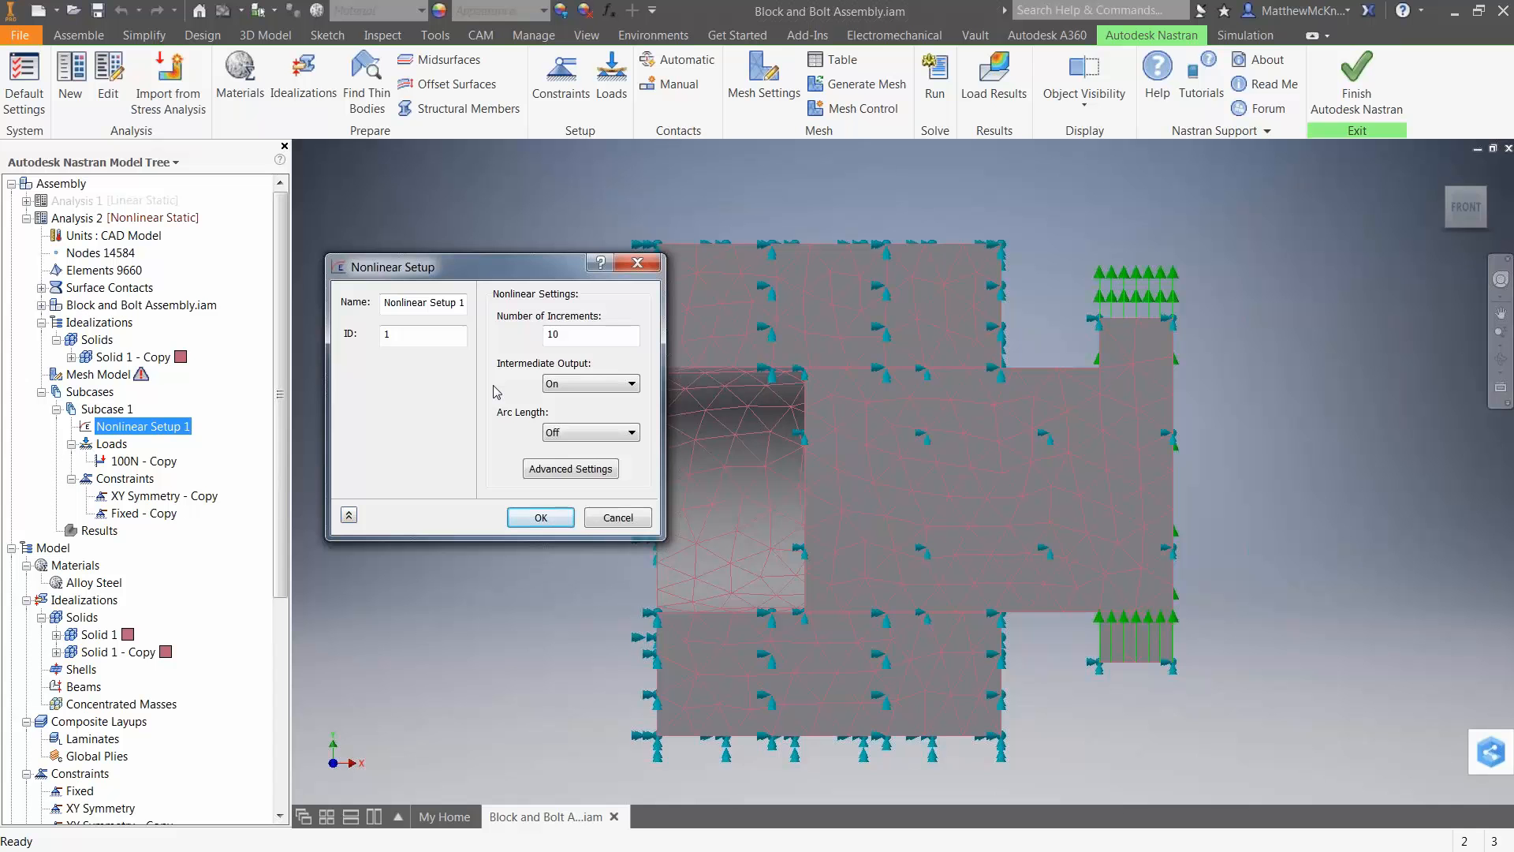
double_click(553, 334)
key("BackSpace")
left_click(561, 519)
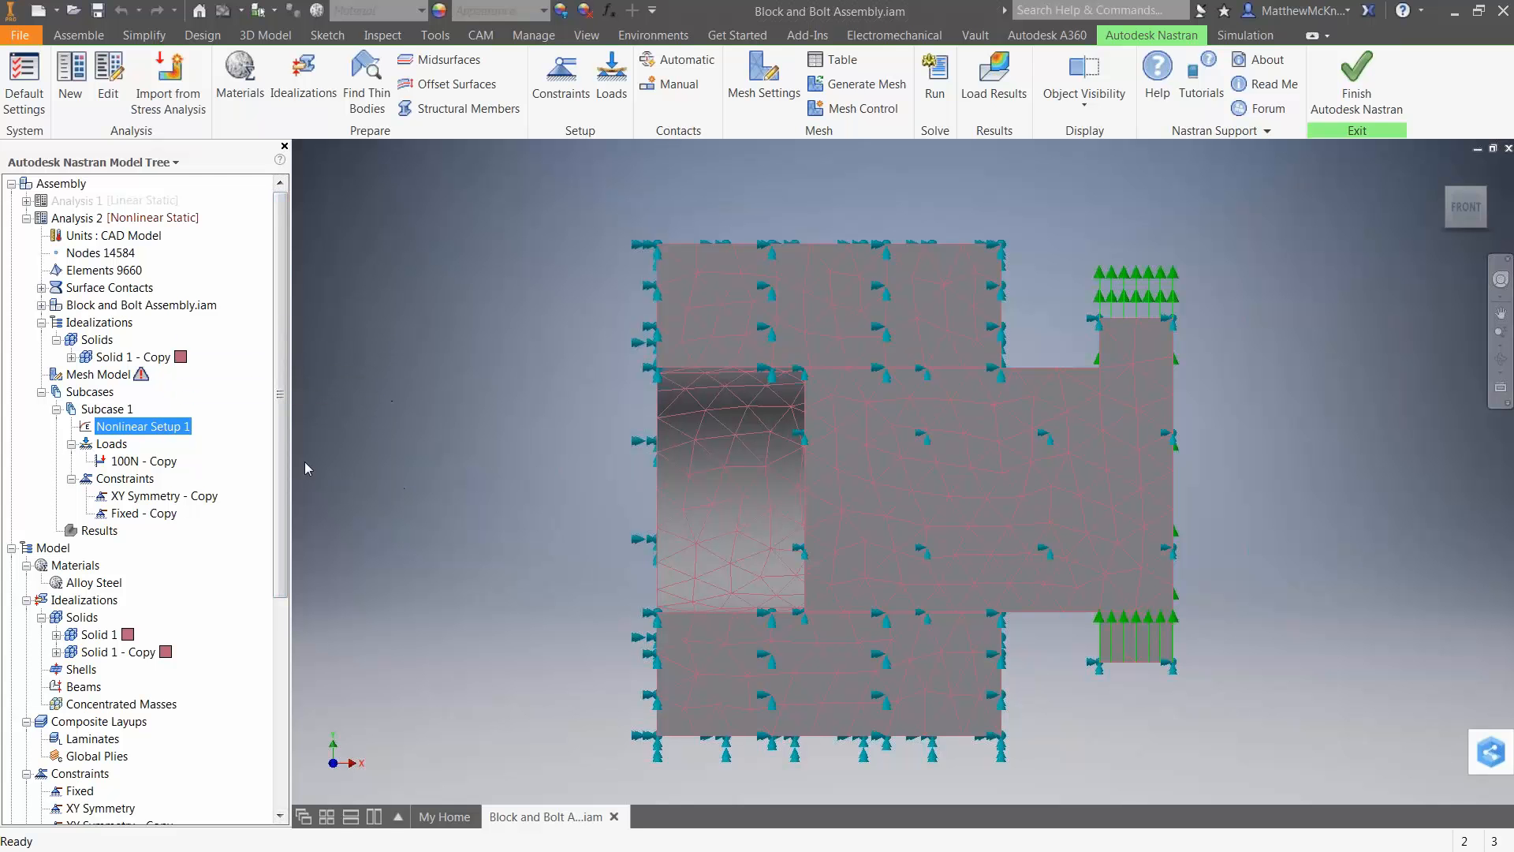
Open the model's Parameters for editing and show the Nonlinear Solution Processor Parameters.
left_click_drag(282, 421, 292, 641)
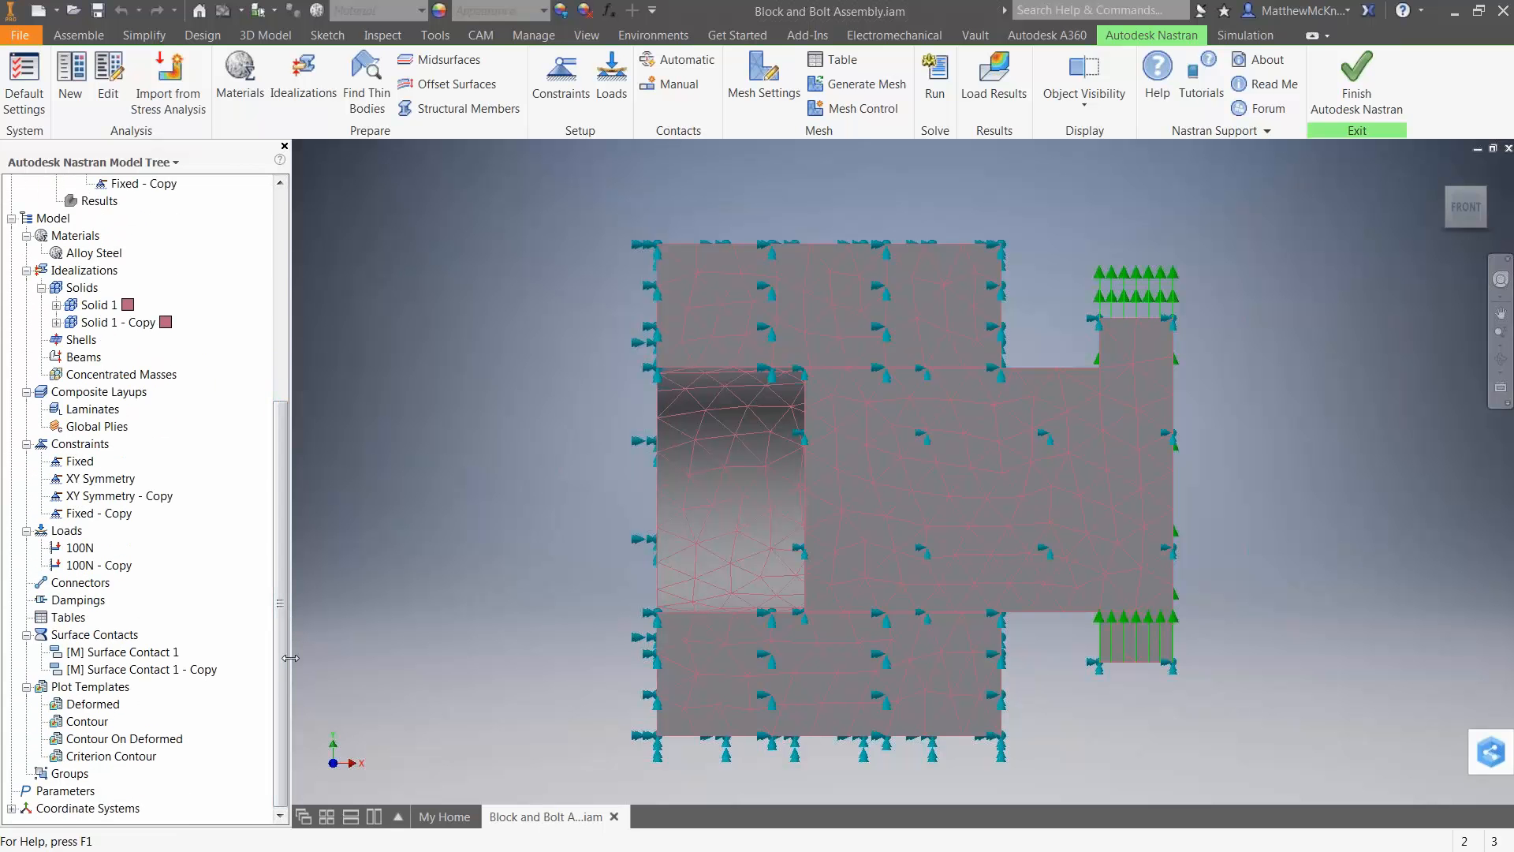
right_click(57, 793)
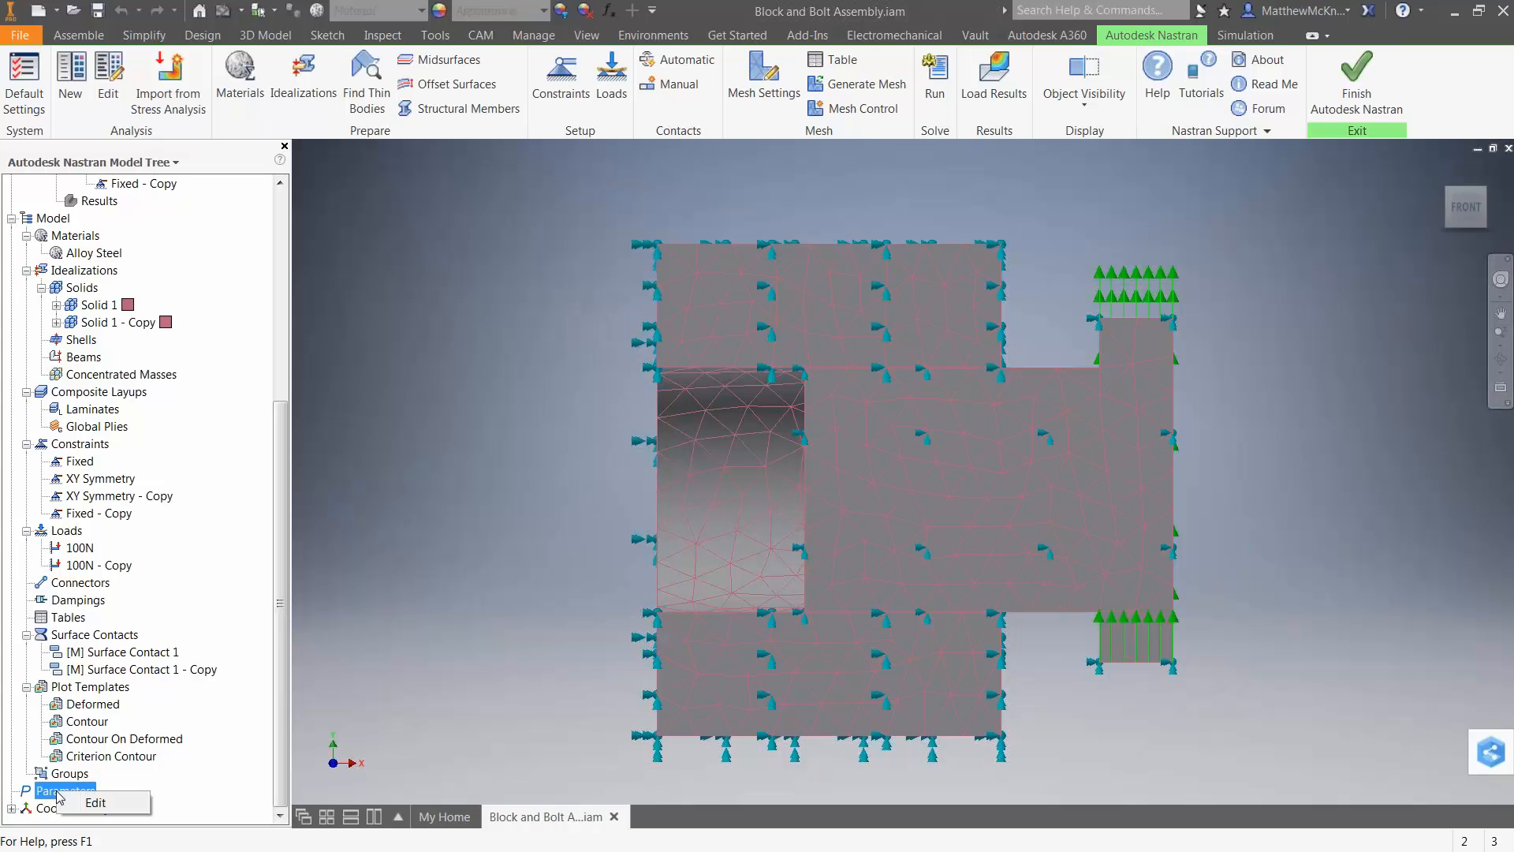
left_click(106, 806)
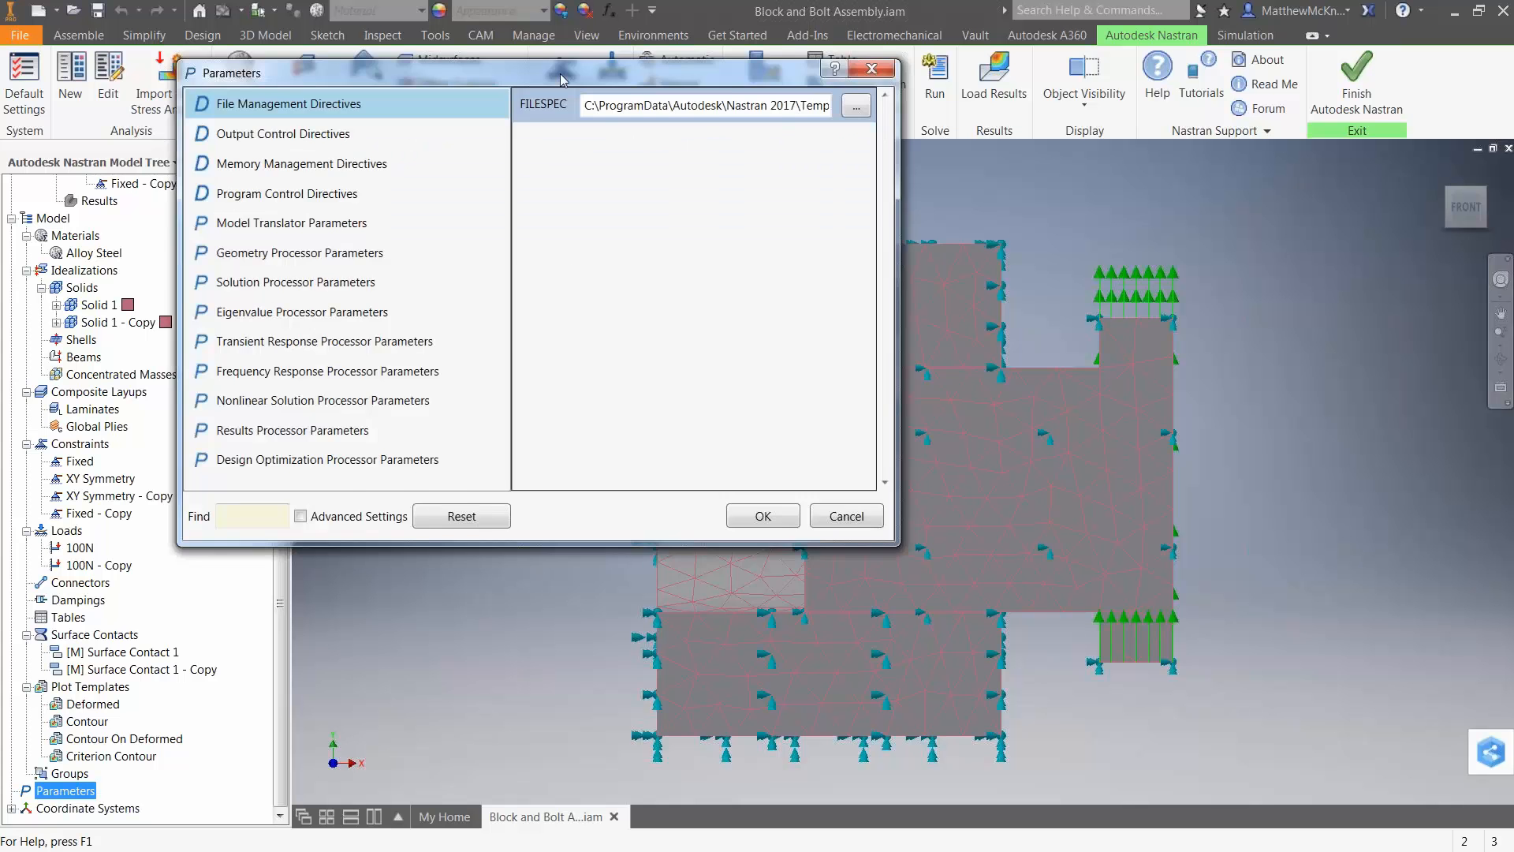
left_click_drag(561, 78, 762, 220)
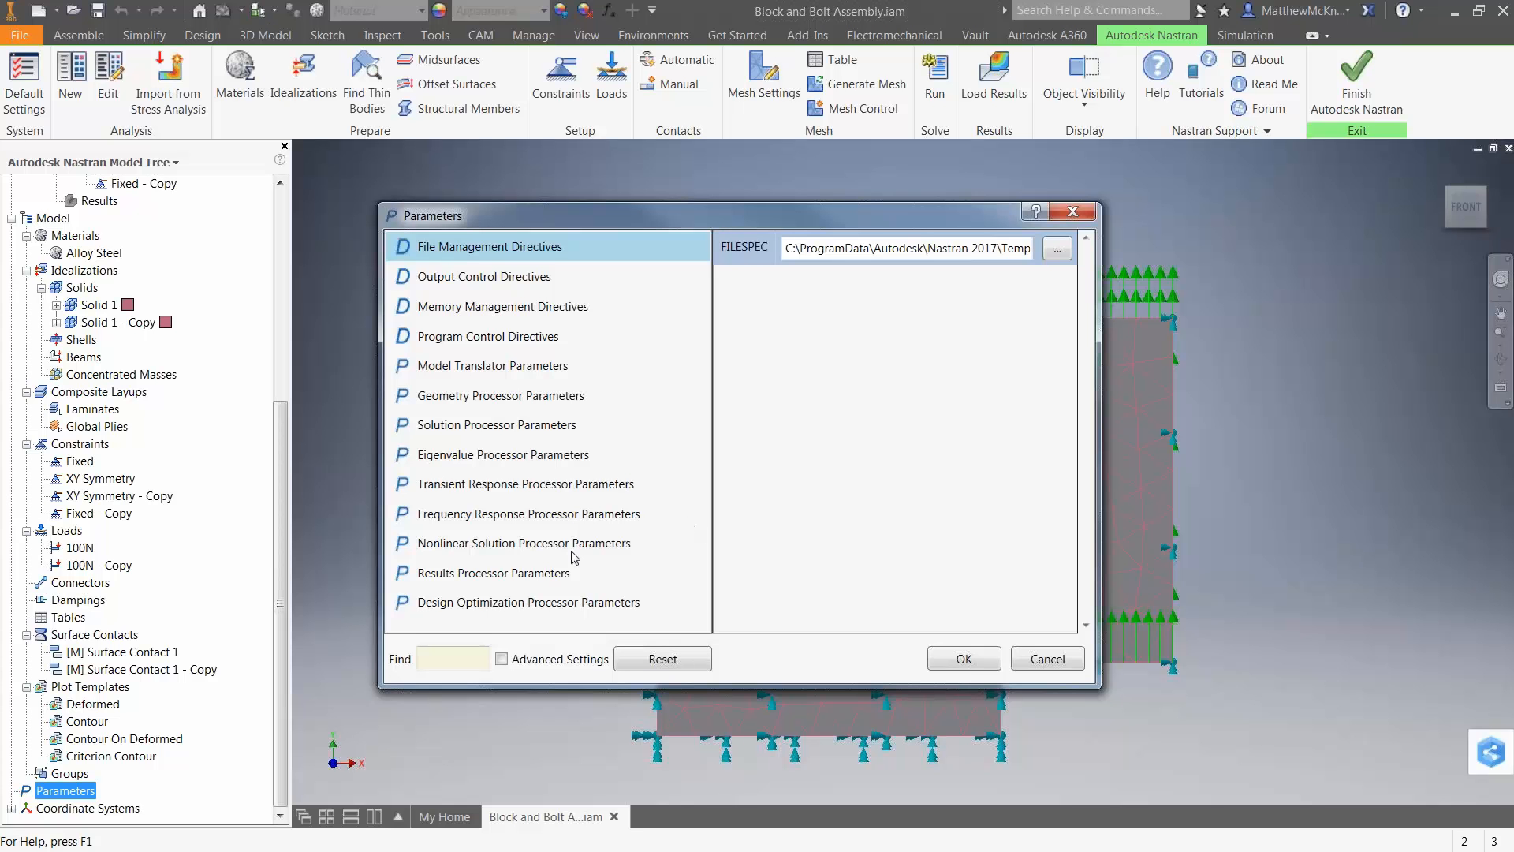
left_click(431, 552)
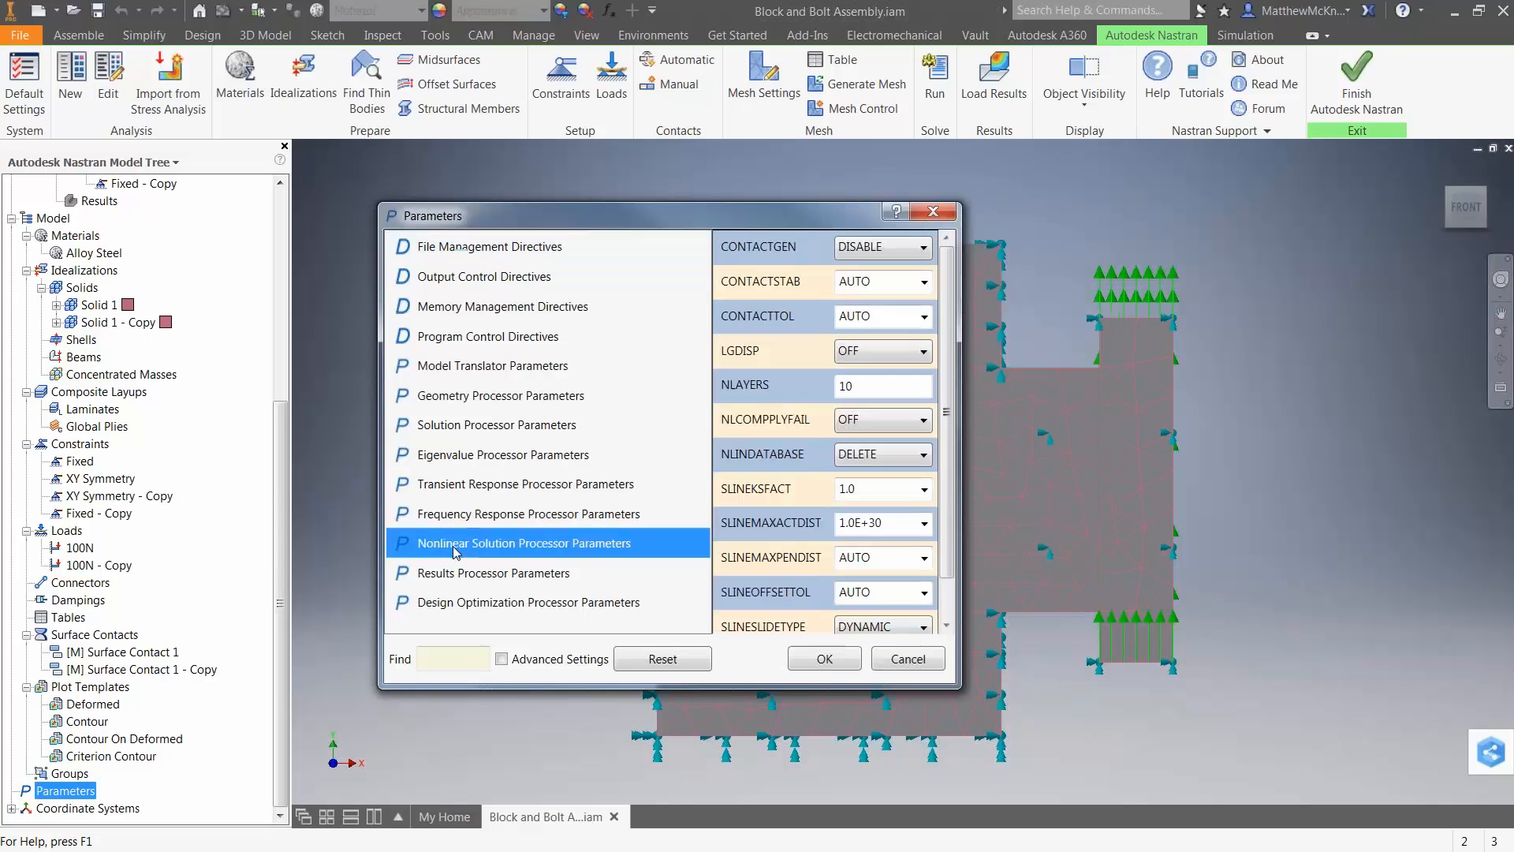
left_click_drag(946, 387, 954, 341)
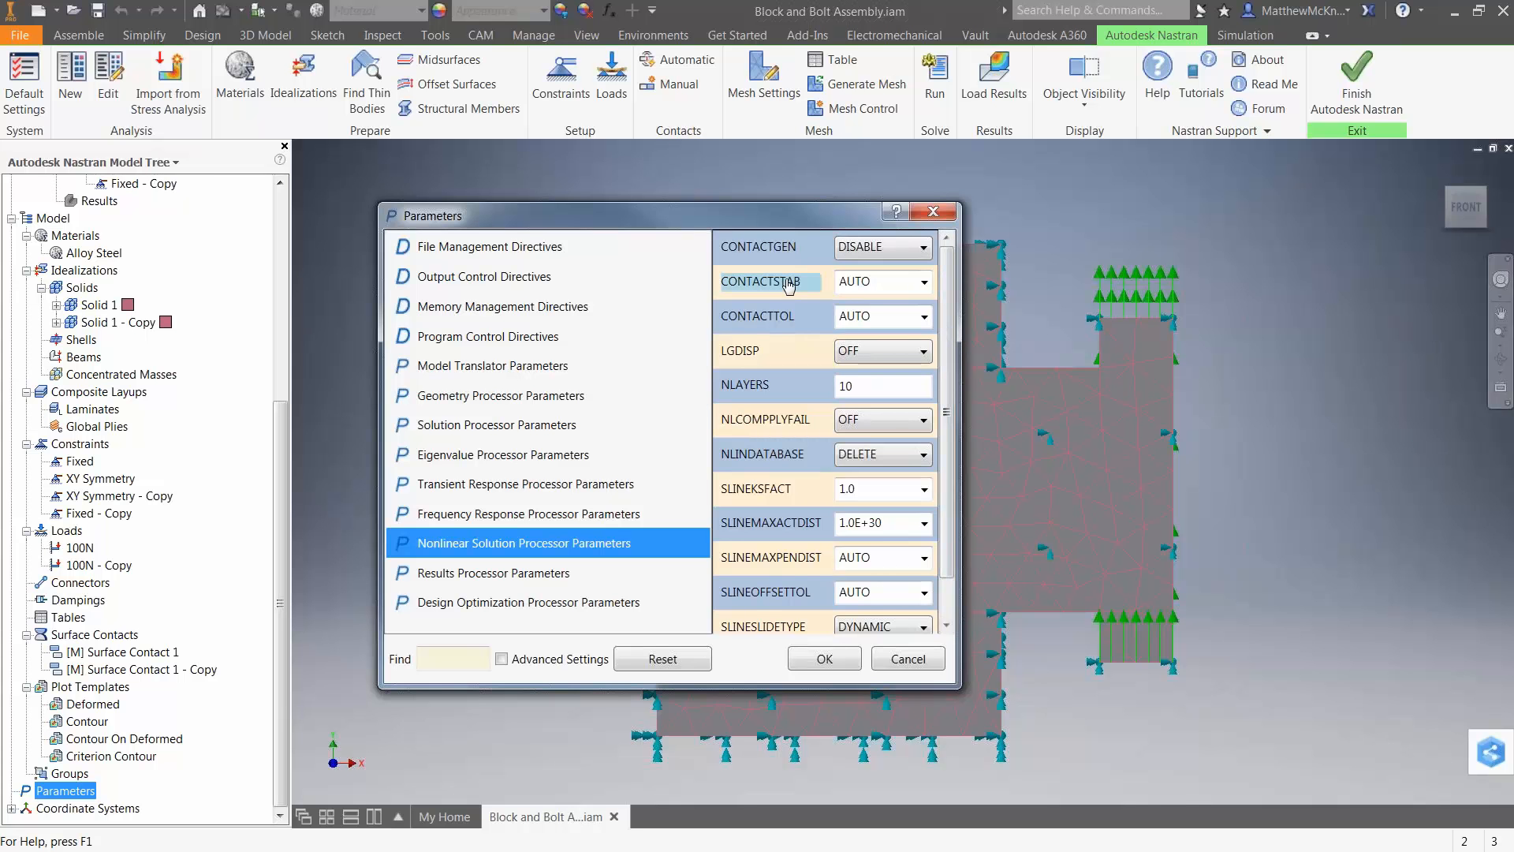
Check the CONTACTSTAB choices, and try LGDISP as ON before returning it to OFF.
left_click(923, 282)
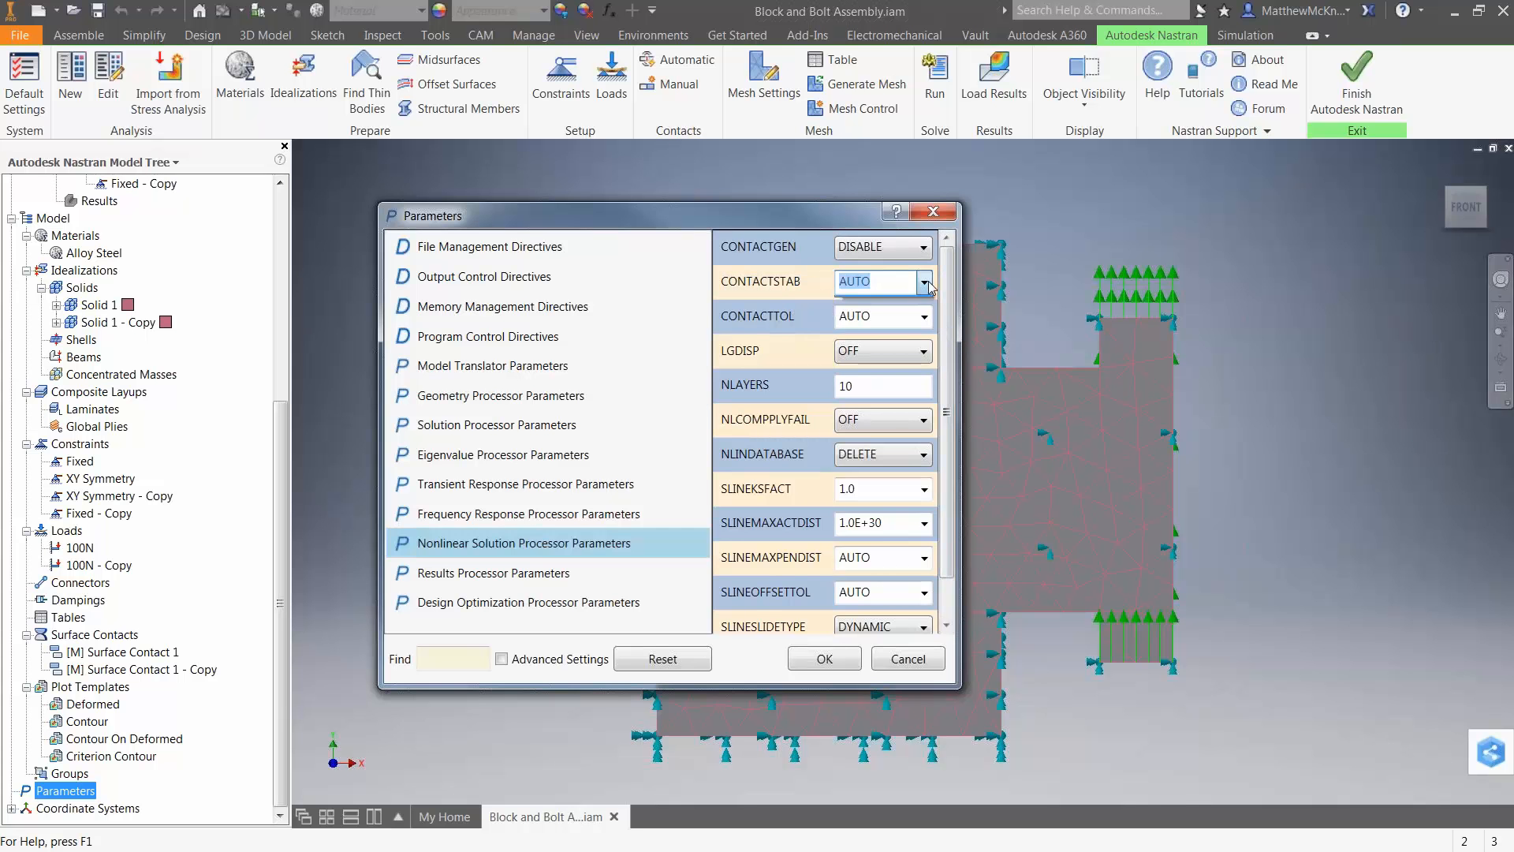
left_click(881, 305)
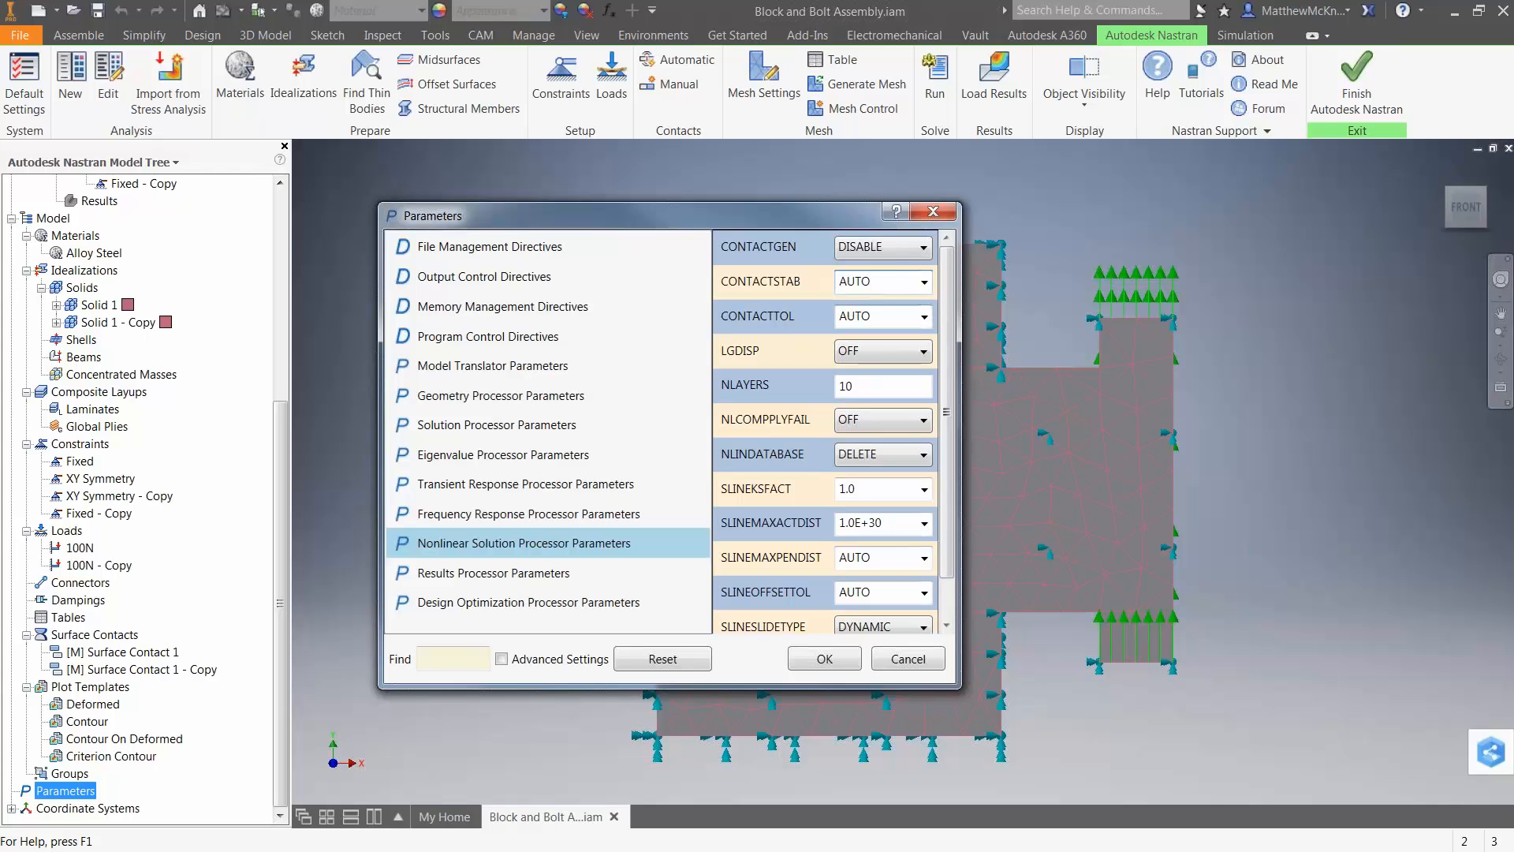
left_click(884, 351)
left_click(883, 372)
left_click(885, 351)
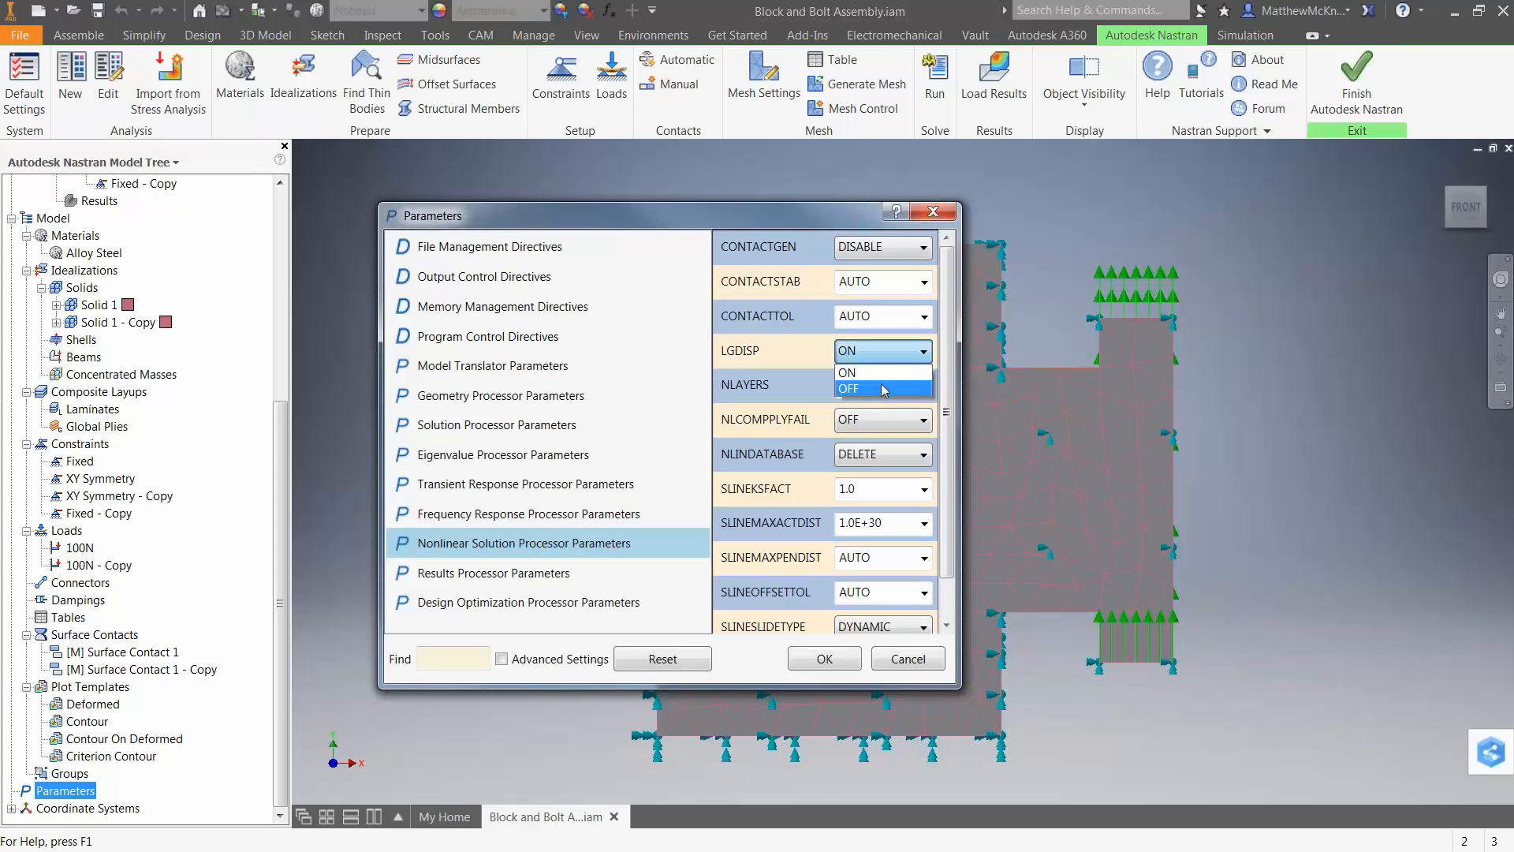
left_click(882, 383)
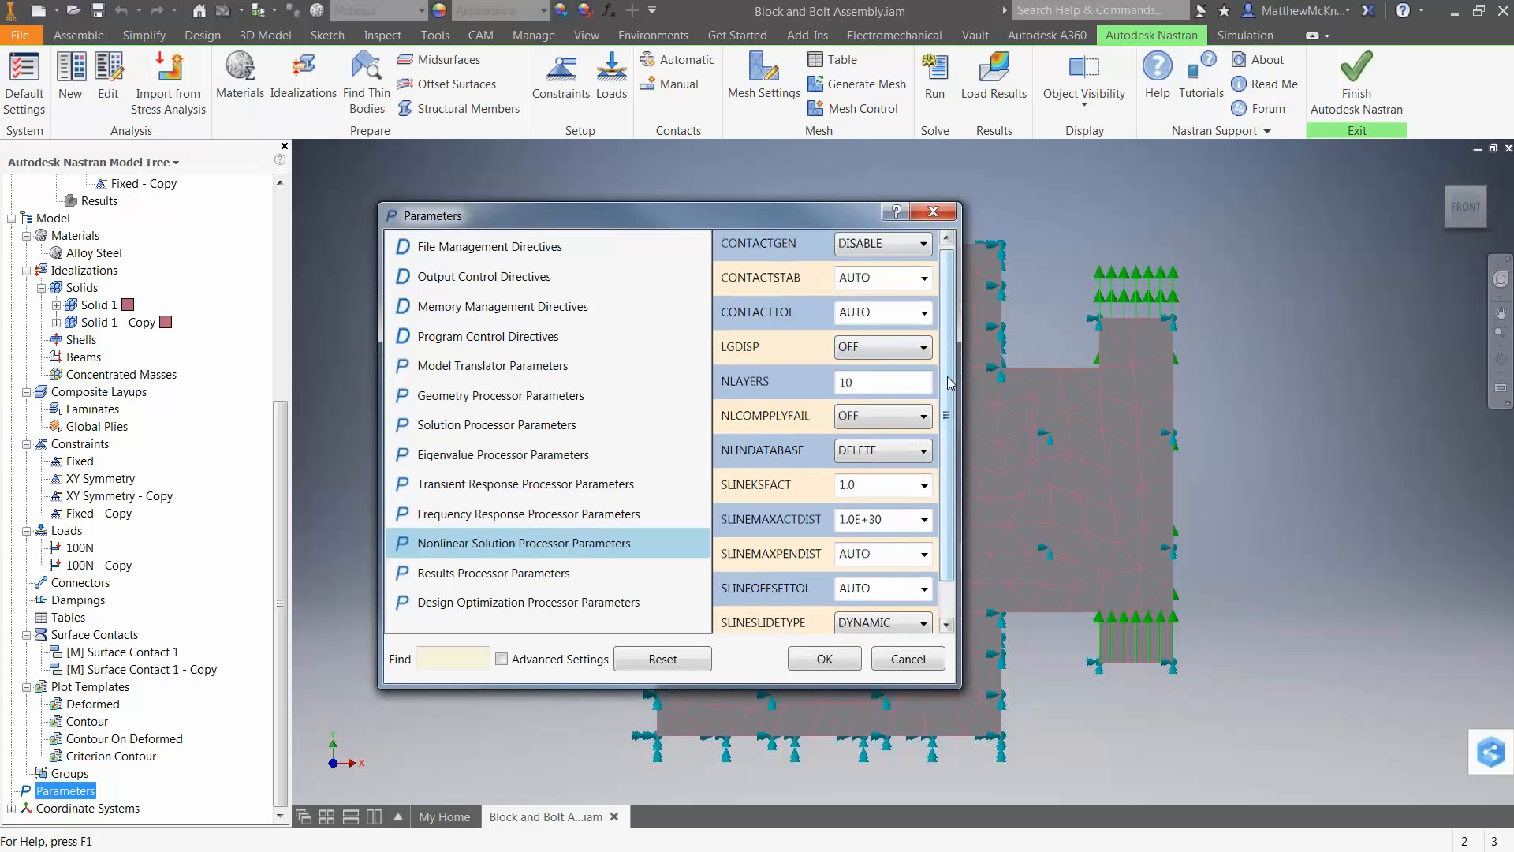
Set the SLINESLIDETYPE nonlinear parameter to STATIC.
scroll(946, 334, "down", 1)
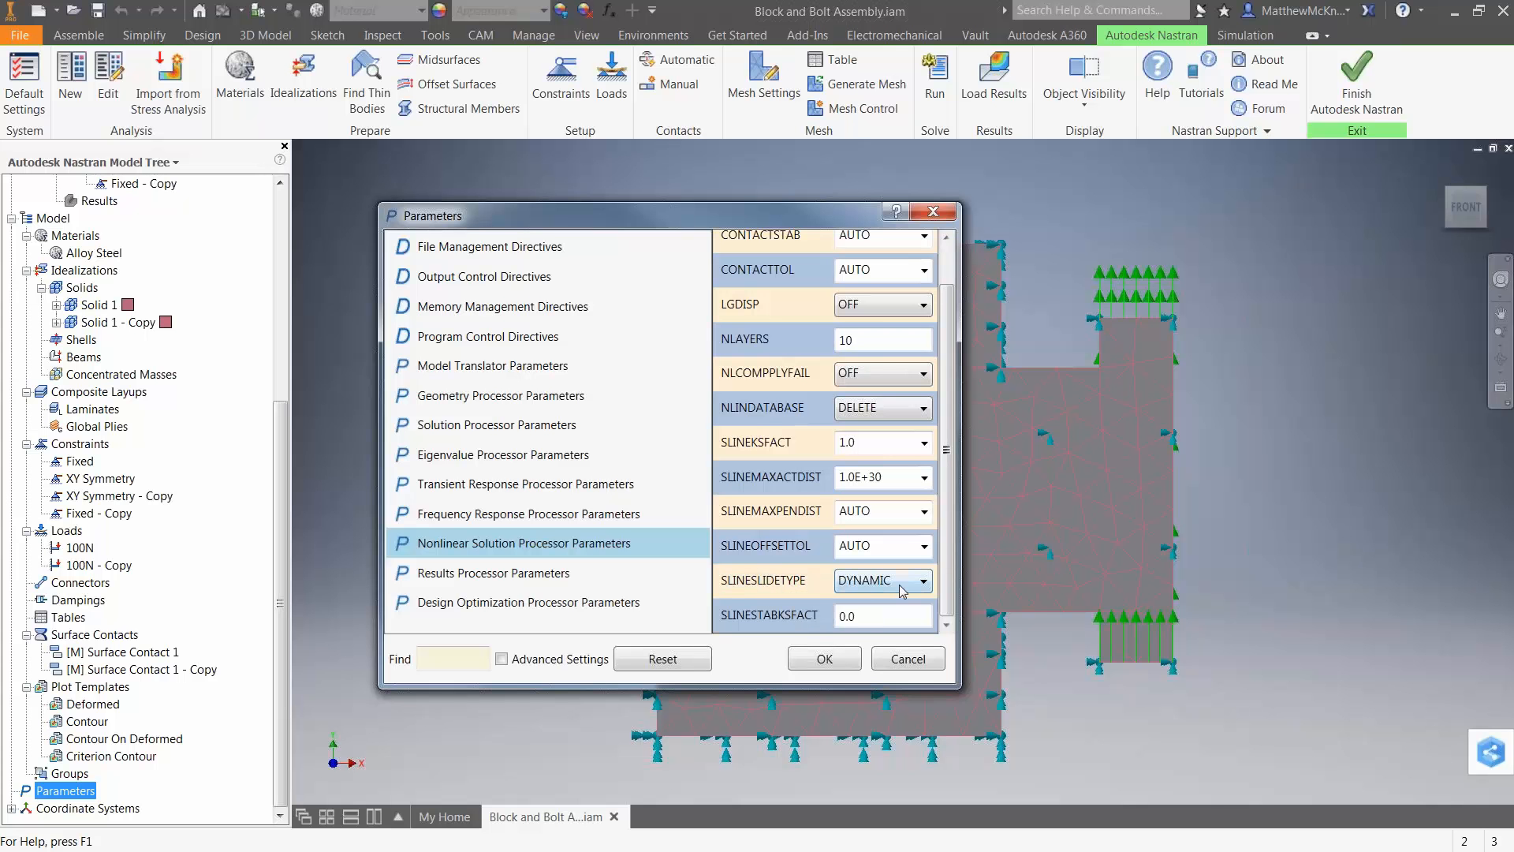
left_click(903, 583)
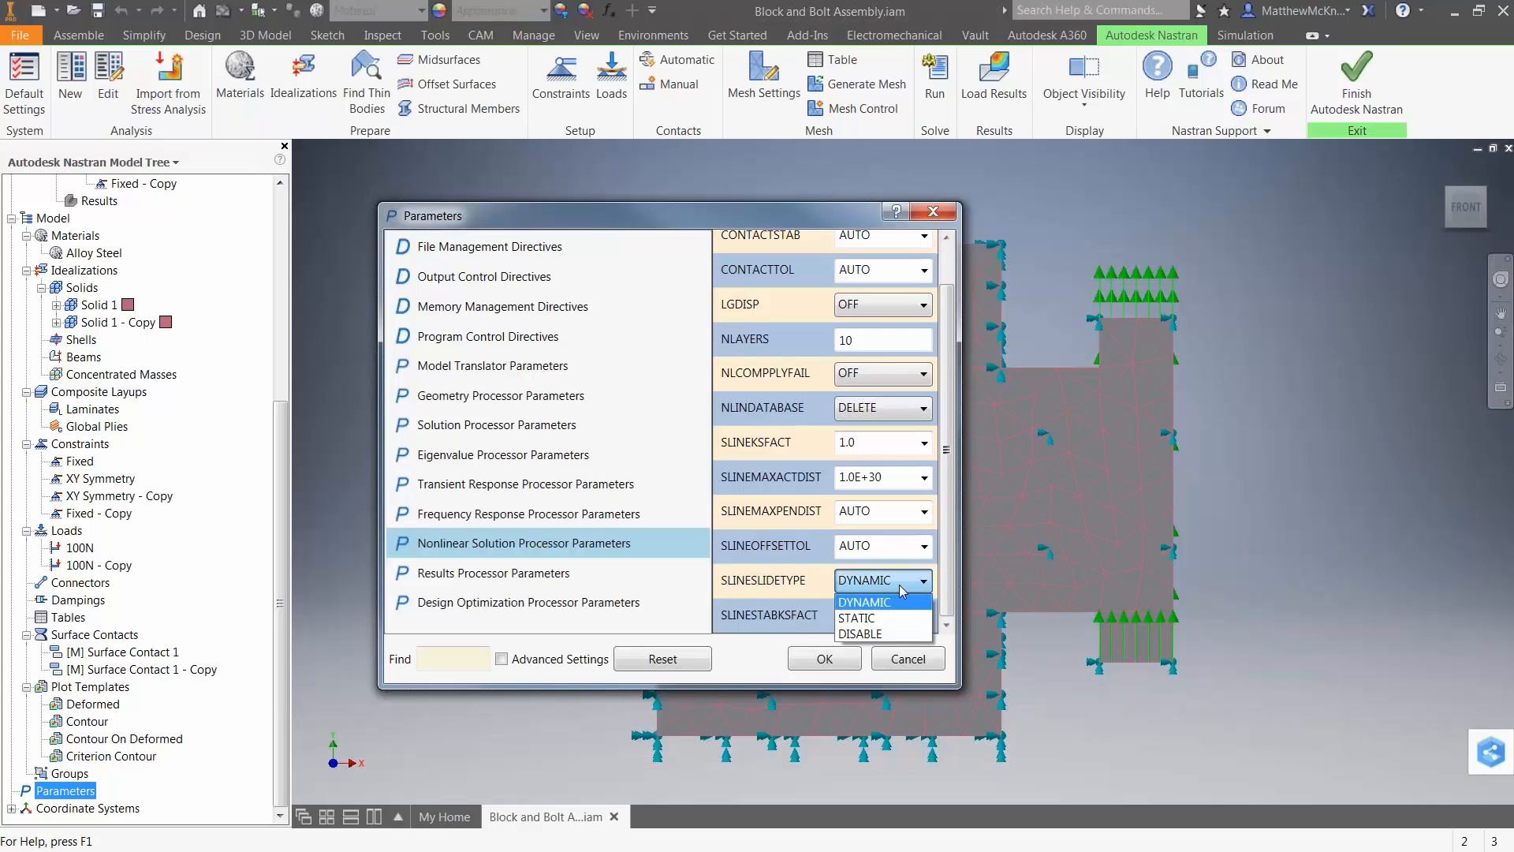
left_click(877, 623)
Set the SLINESTABKSFACT contact stabilization parameter to 1.0e-4.
left_click_drag(885, 617, 734, 619)
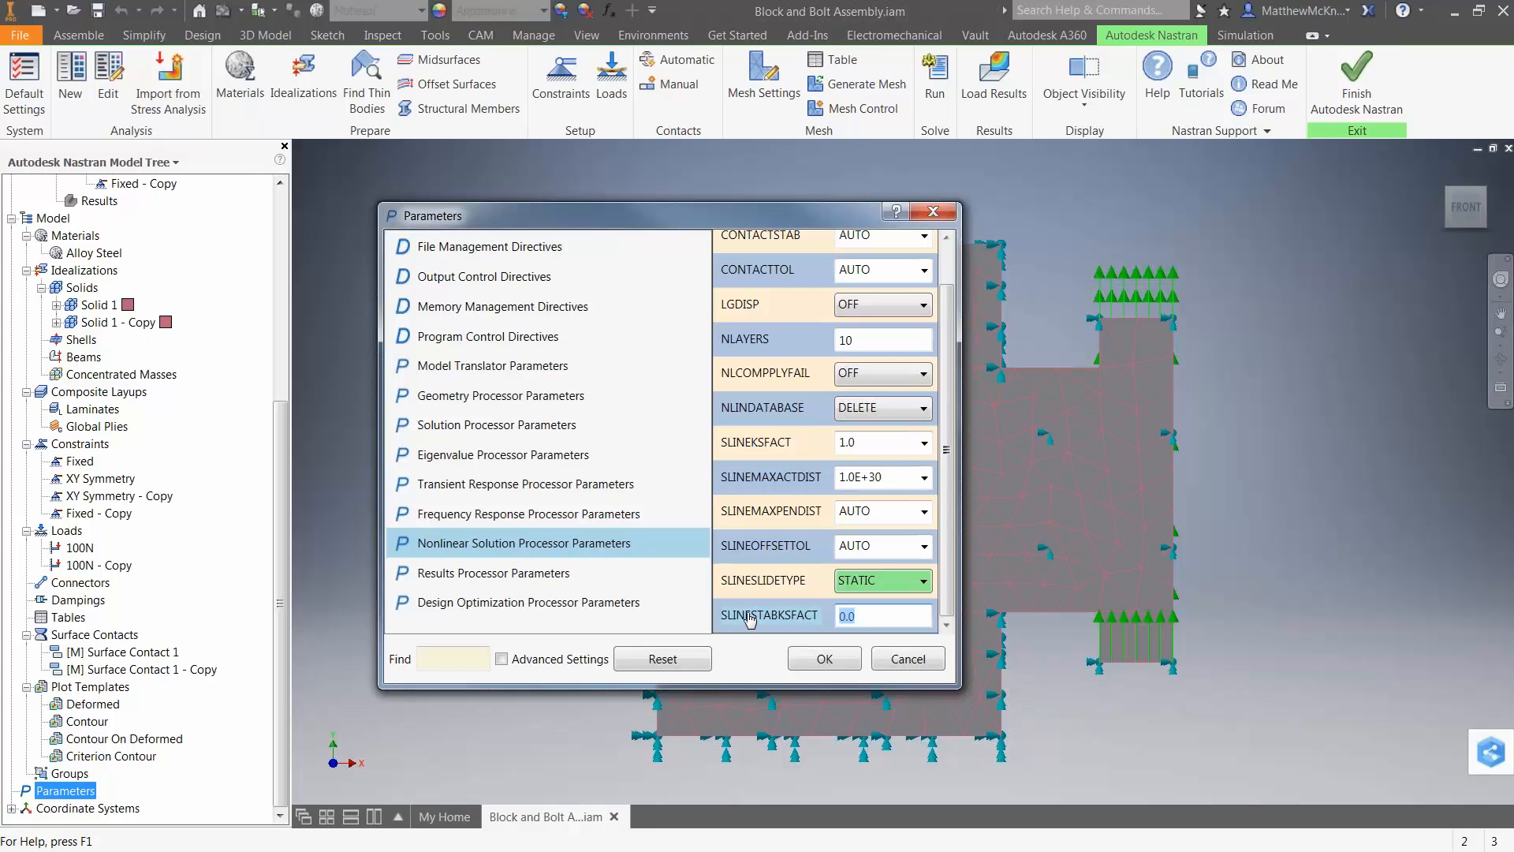
type("0.0e-4")
left_click(840, 616)
key("Delete")
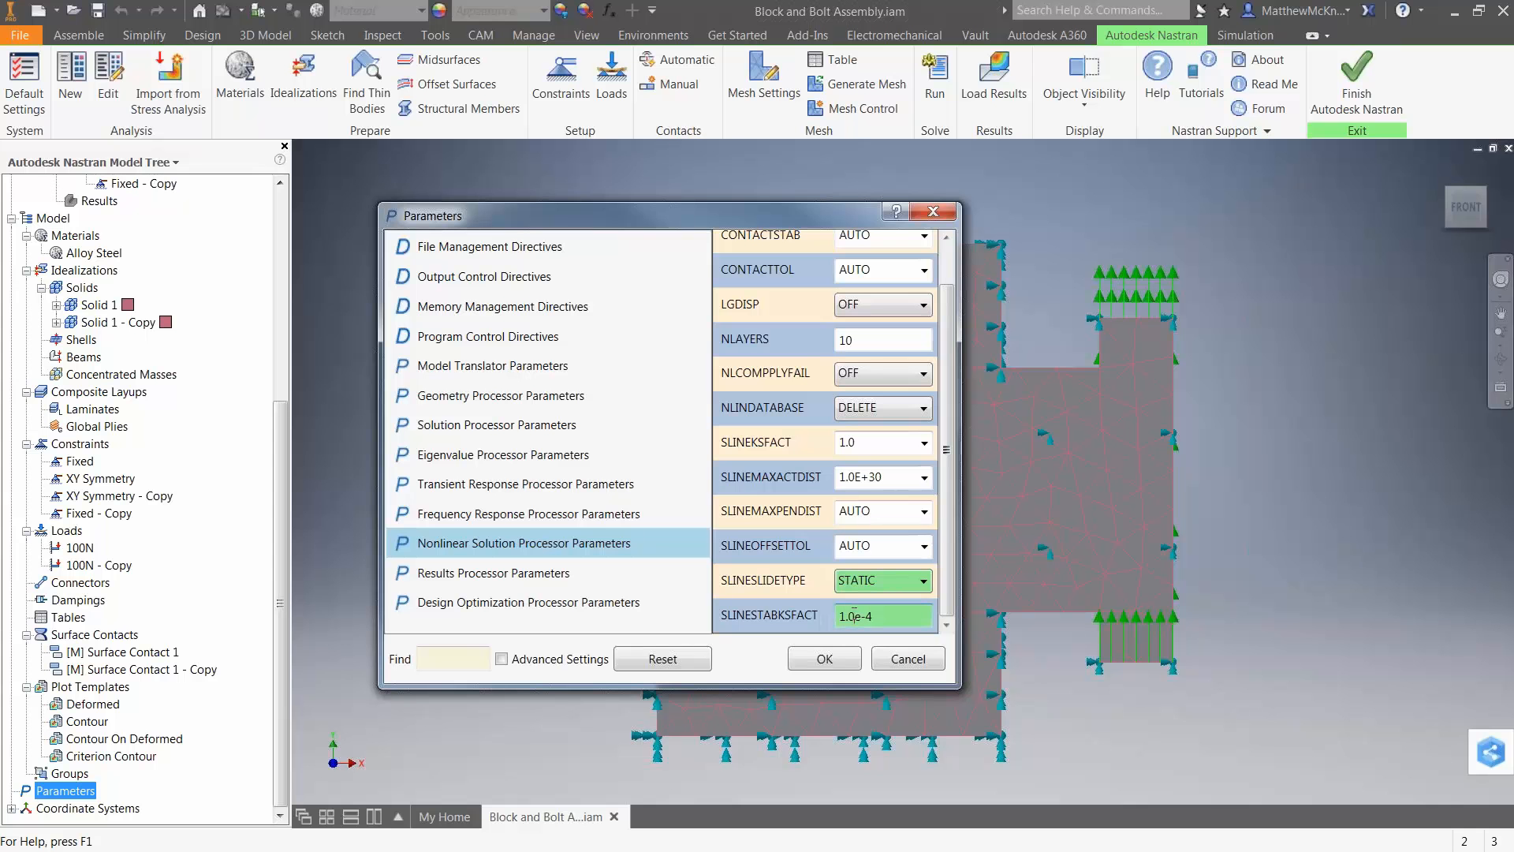
key("Delete")
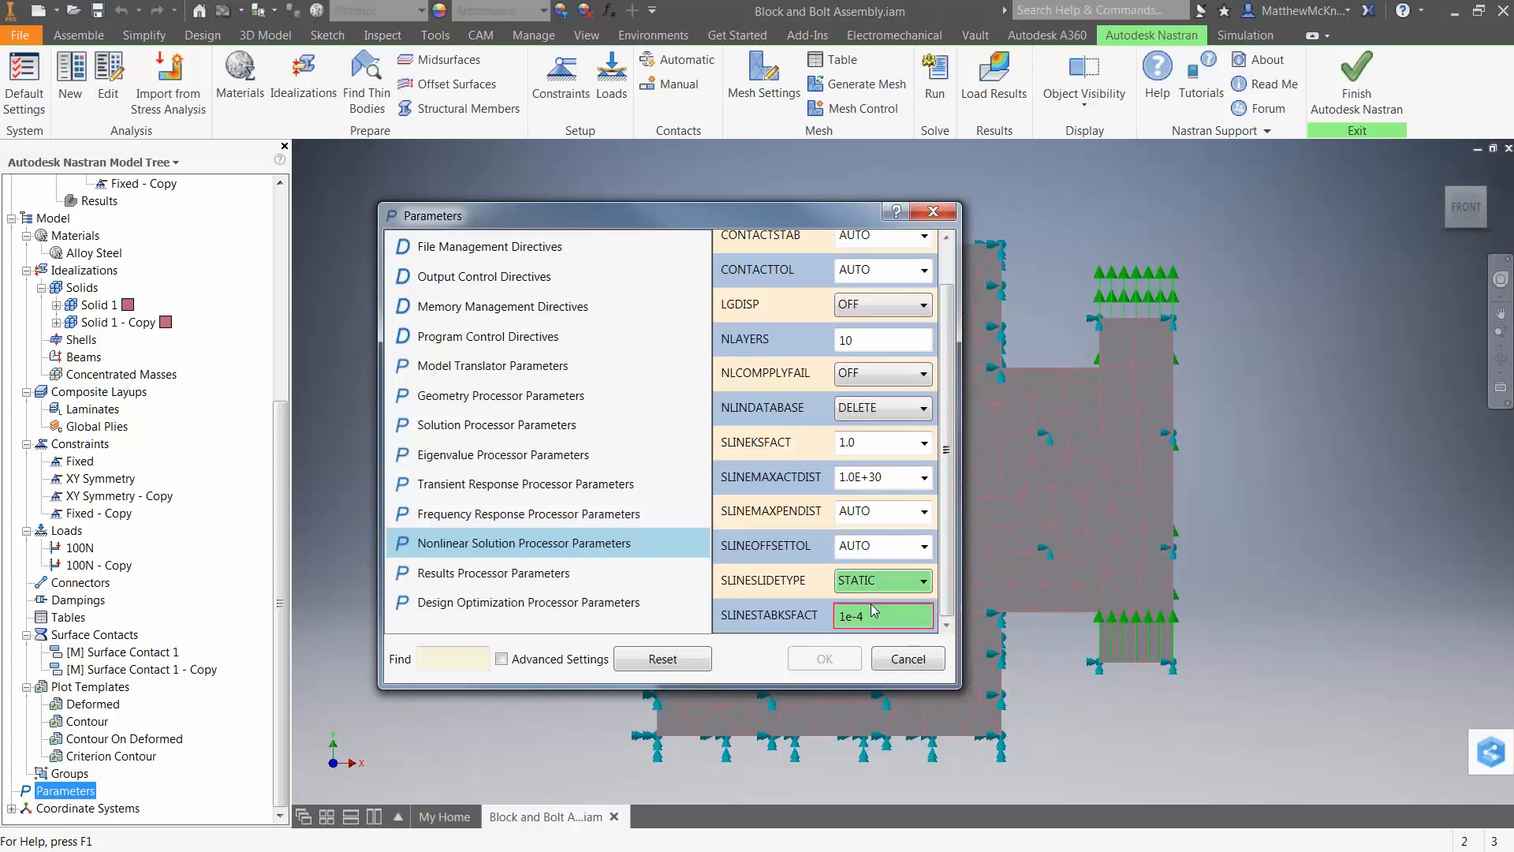
type(".0")
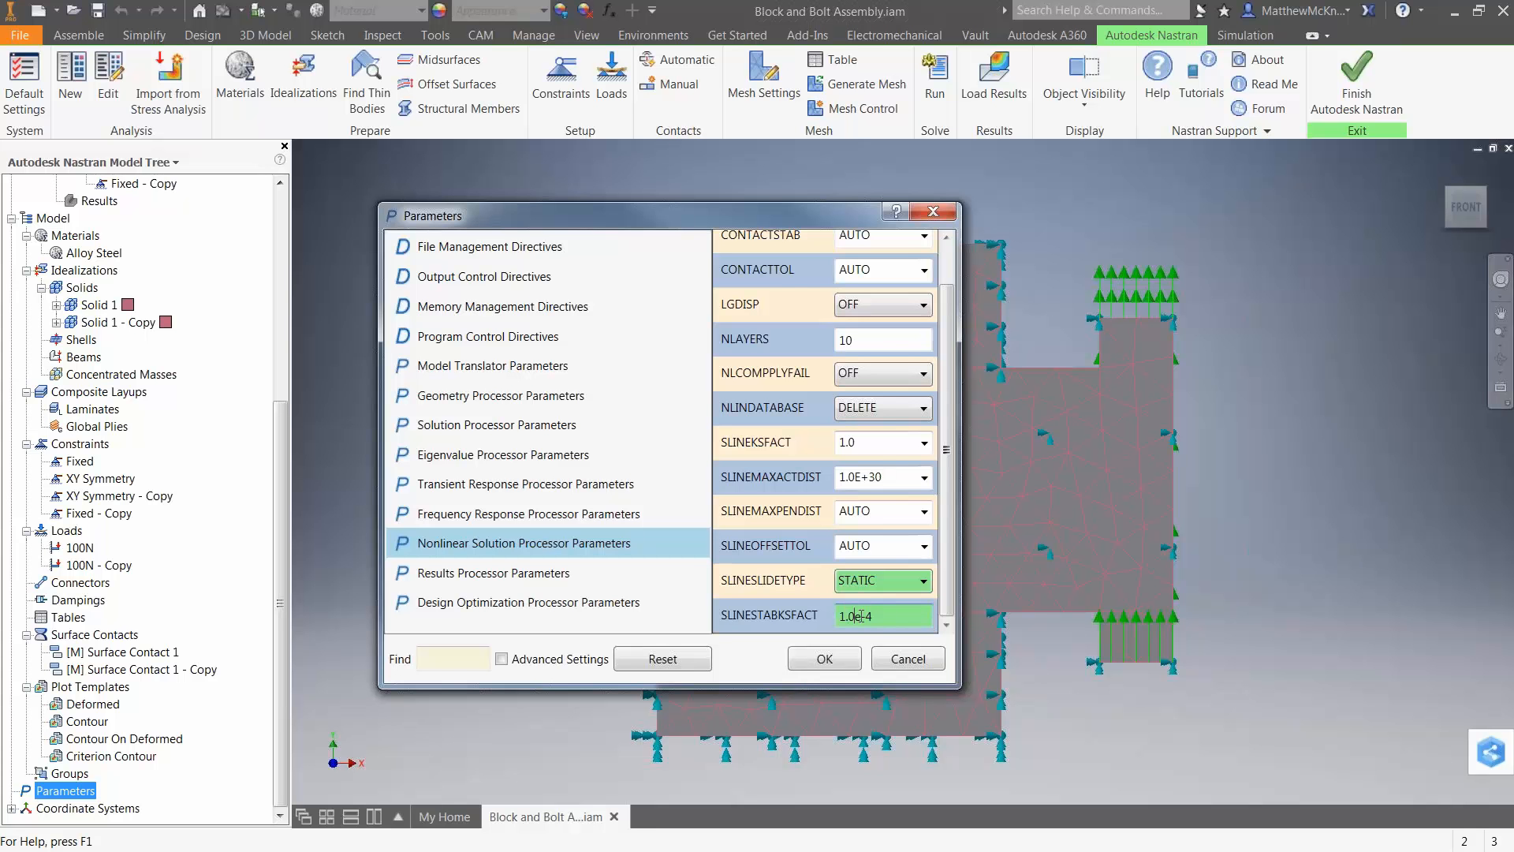
key("BackSpace")
type("0")
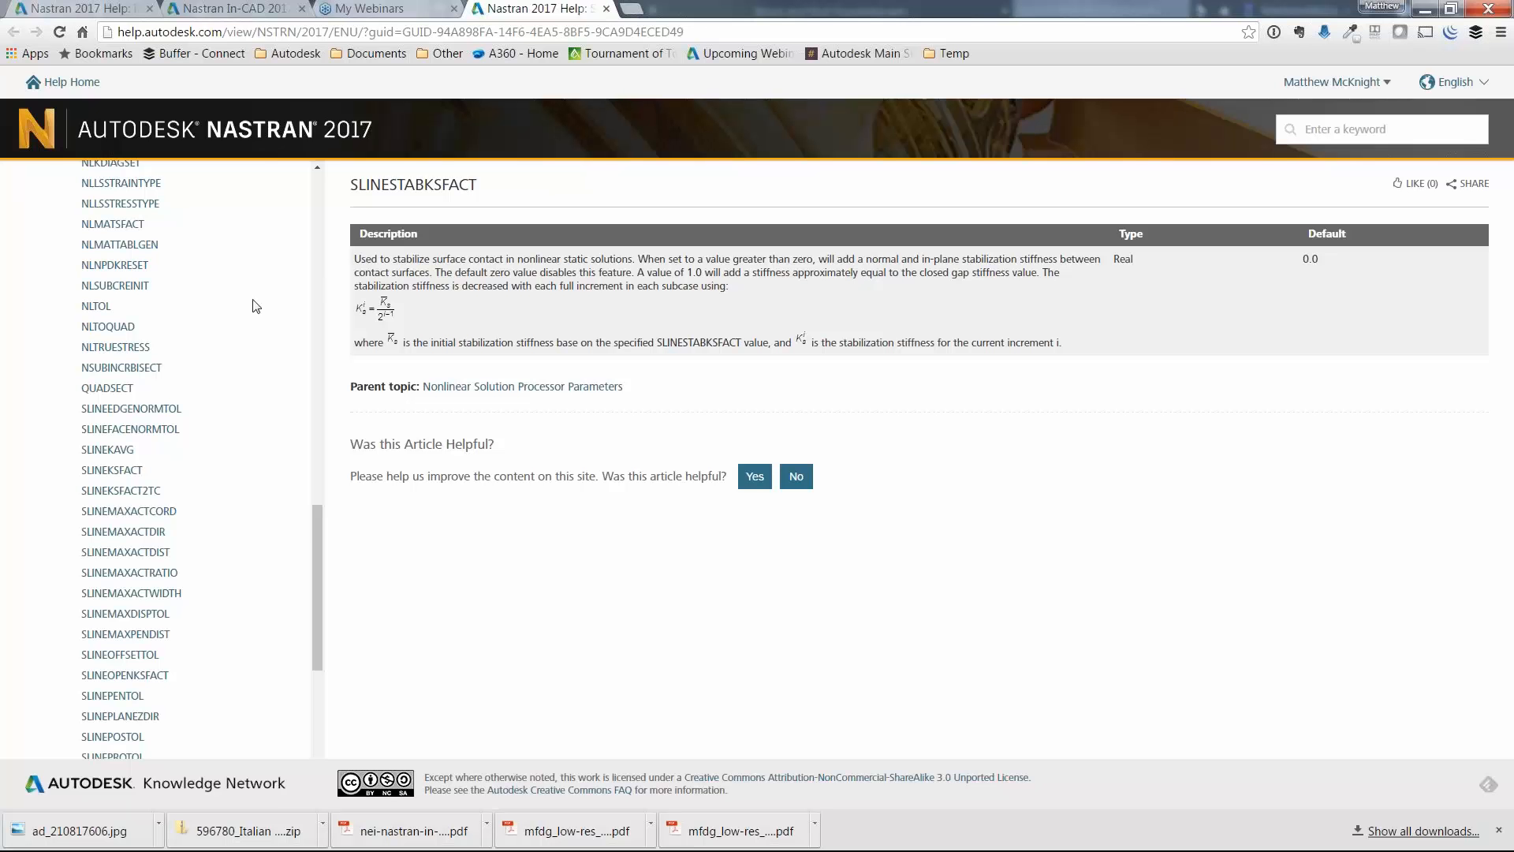
Read the SLINESTABKSFACT article in the Nastran online help, covering its description, type and default, and return to the Parameters dialog.
left_click_drag(315, 521, 316, 189)
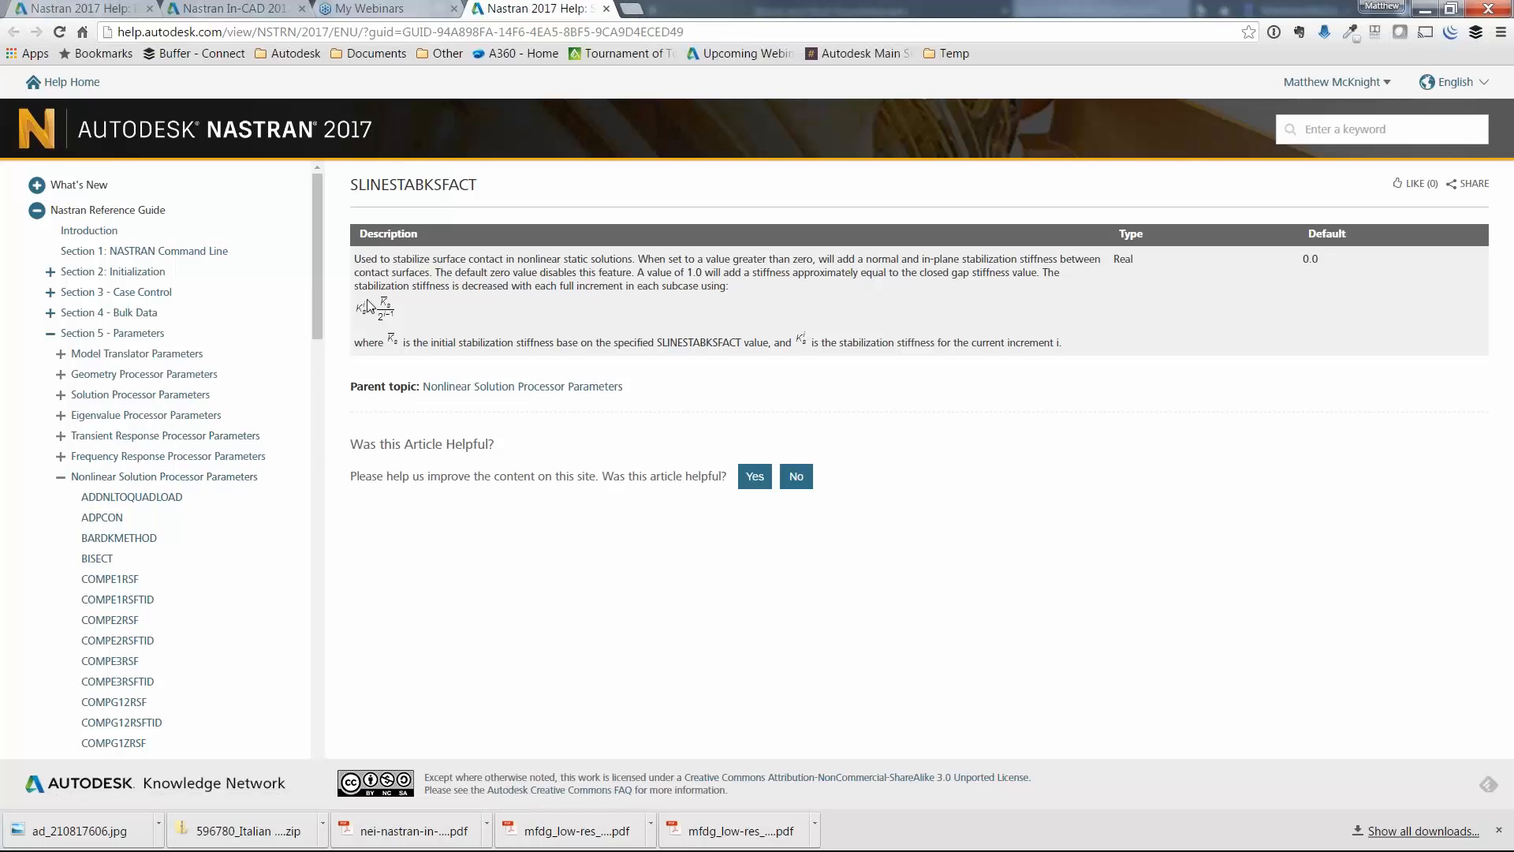
left_click_drag(351, 184, 477, 186)
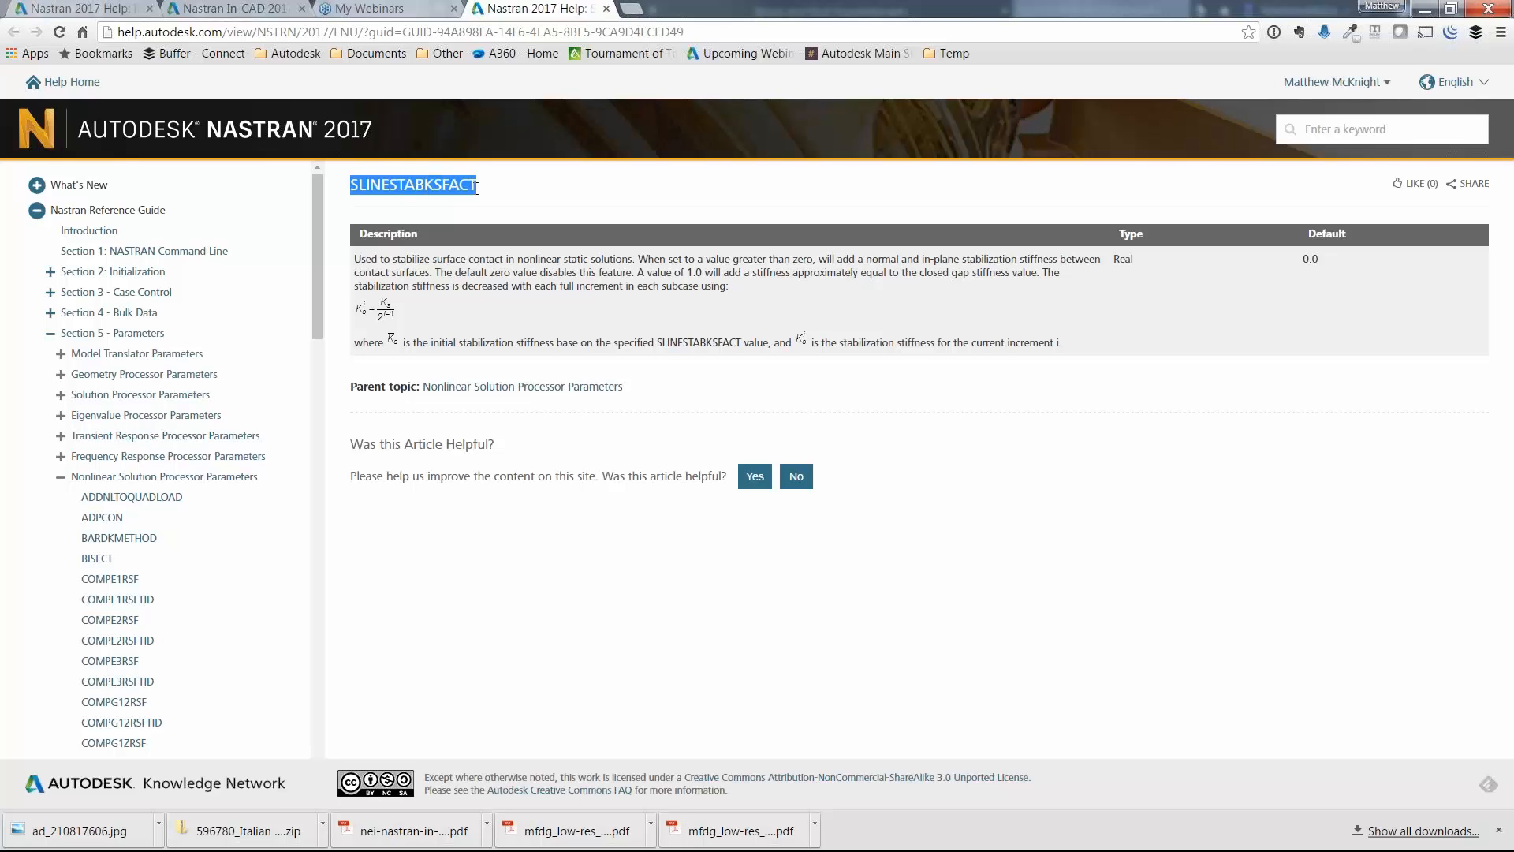
left_click(477, 186)
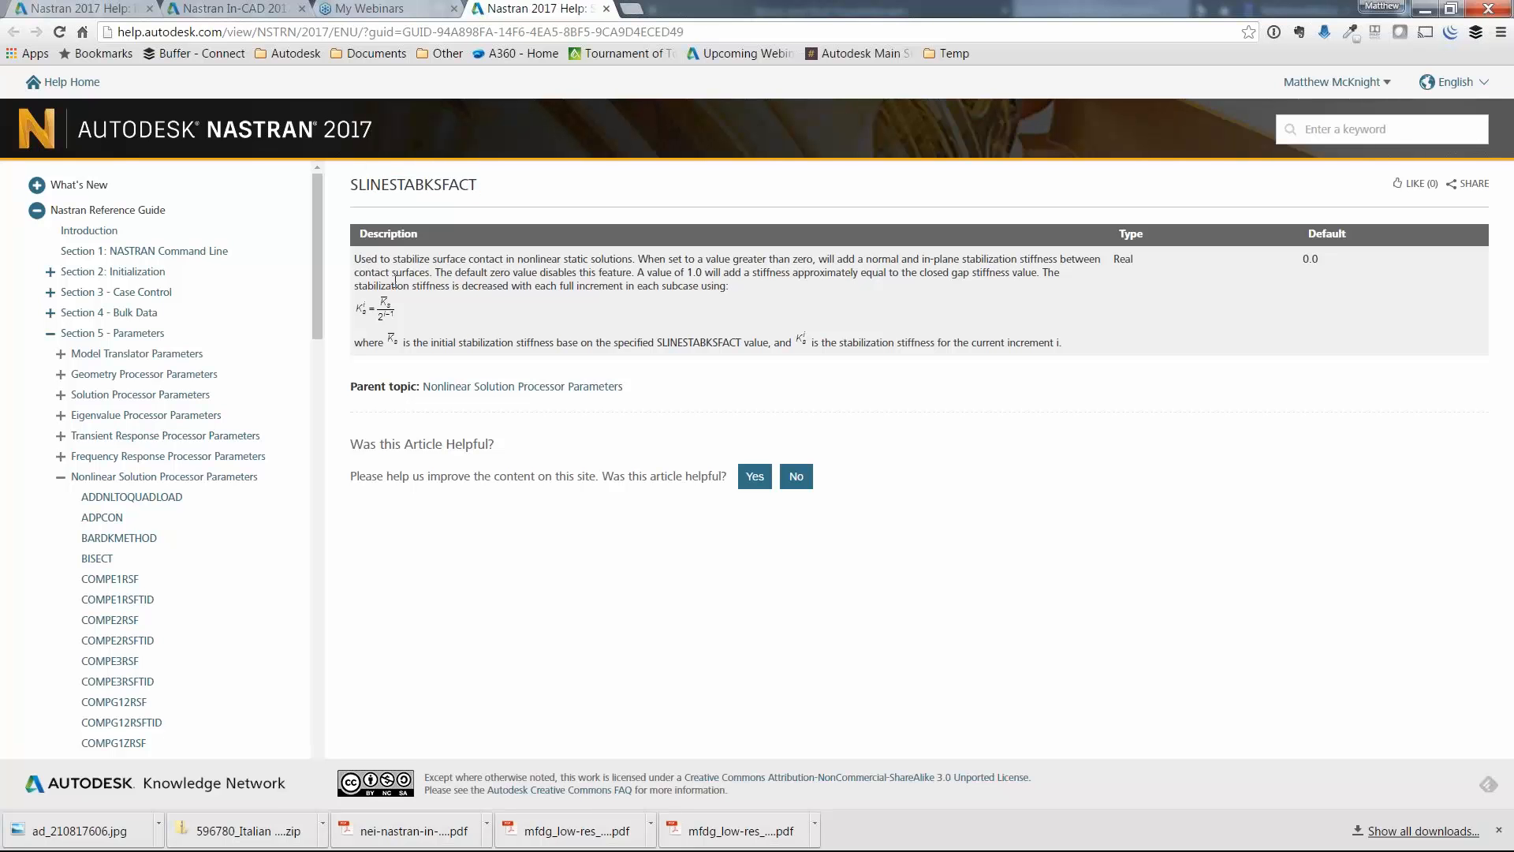
left_click_drag(375, 263, 733, 298)
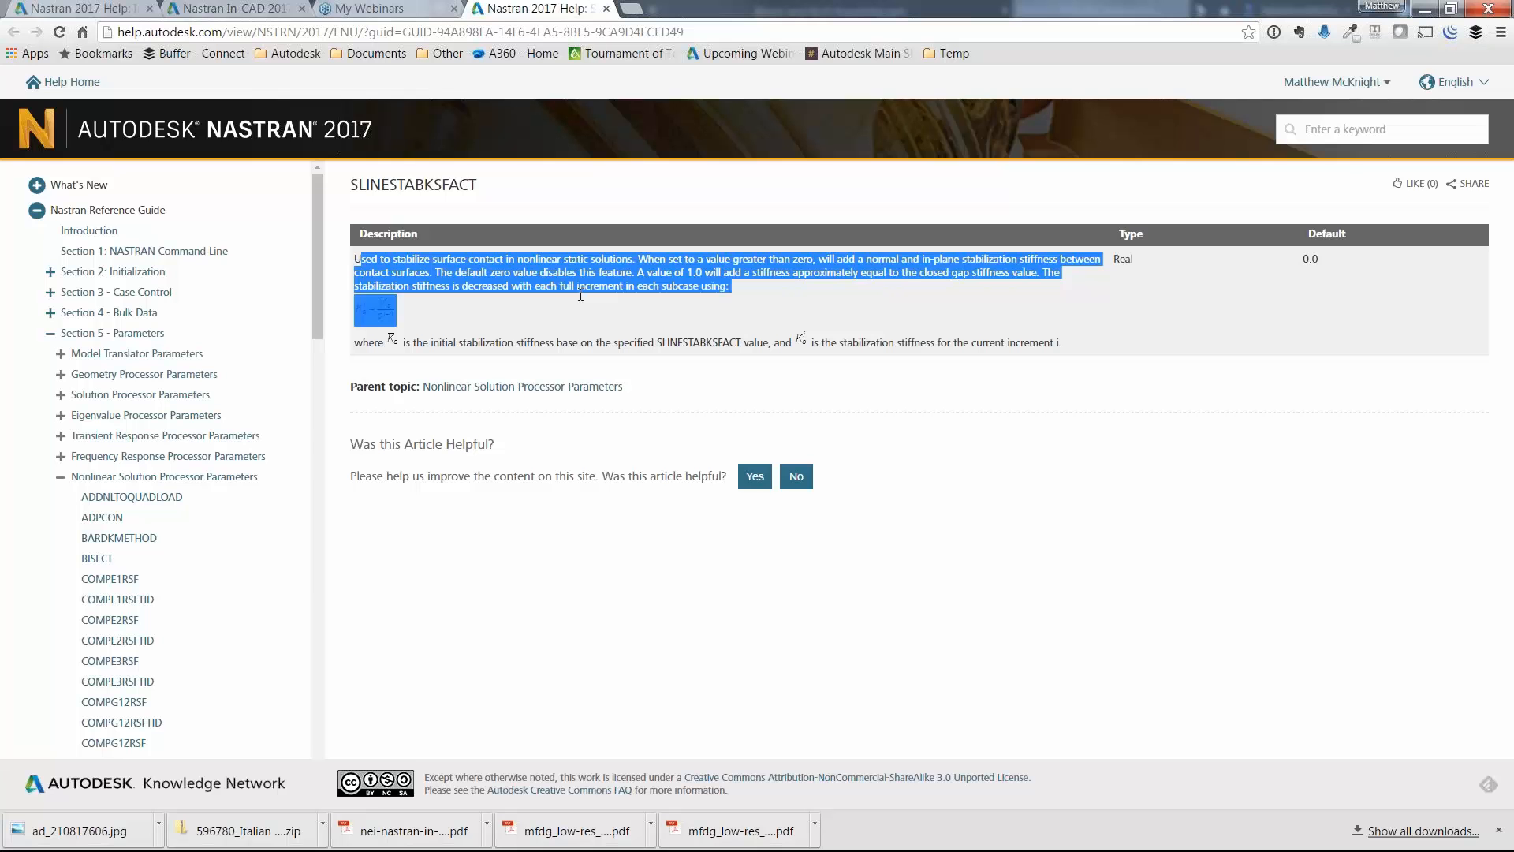
left_click(651, 293)
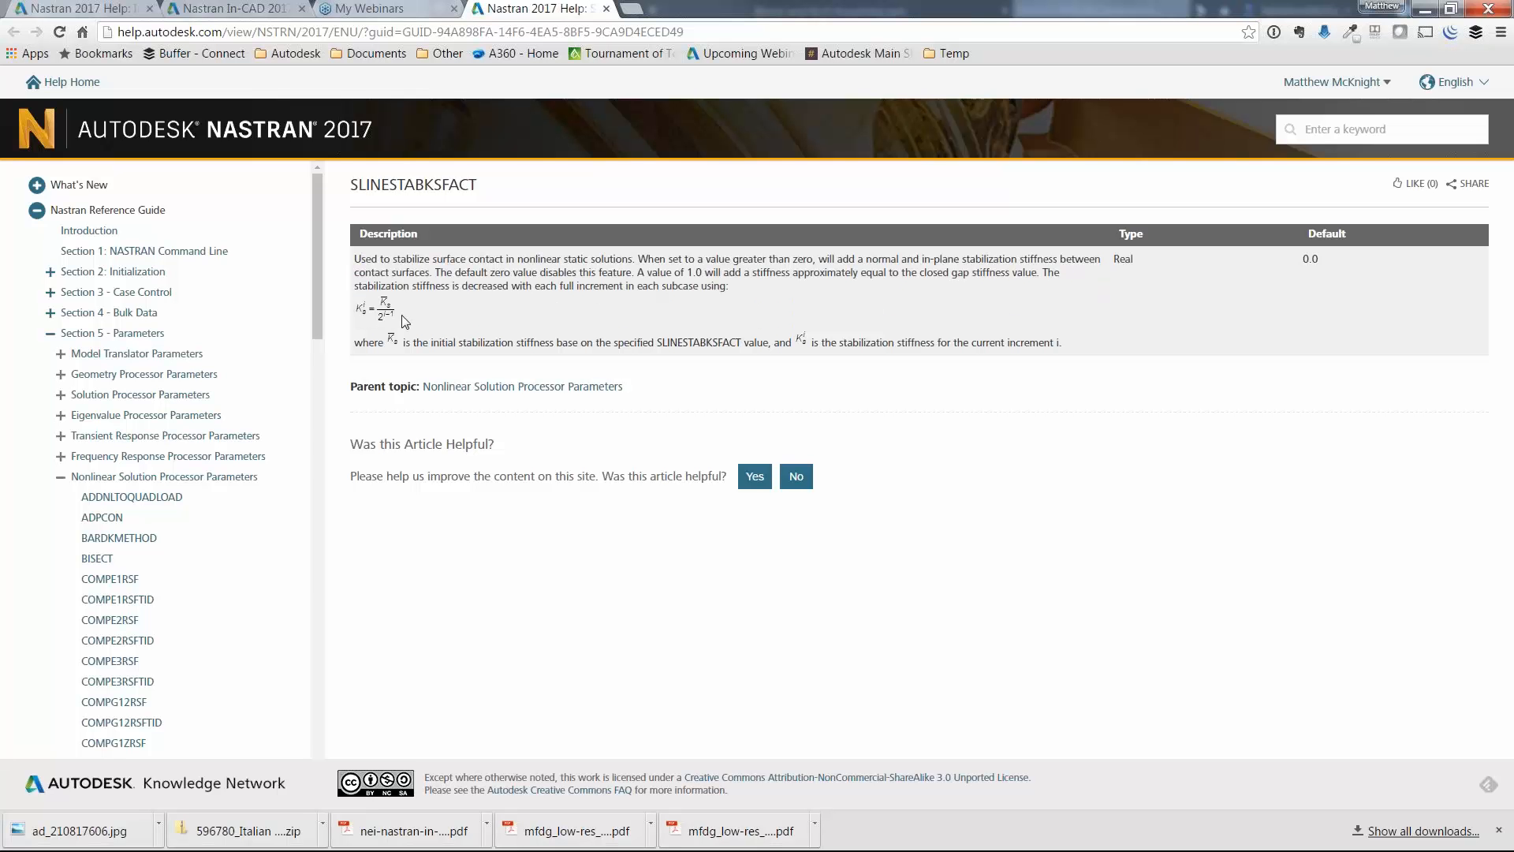
double_click(1118, 260)
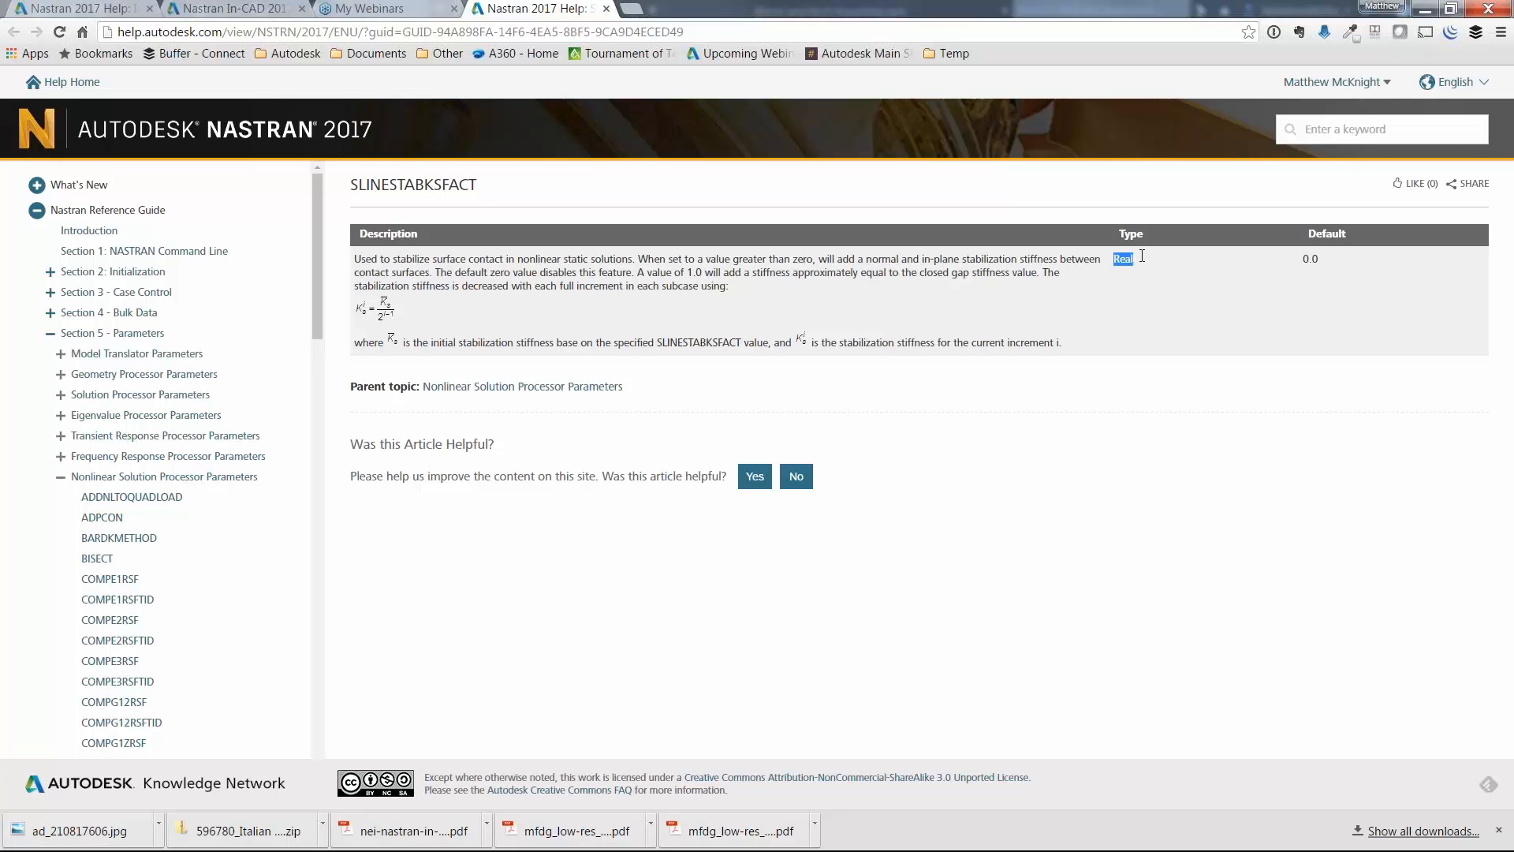
double_click(1308, 259)
left_click(1328, 267)
left_click(1426, 11)
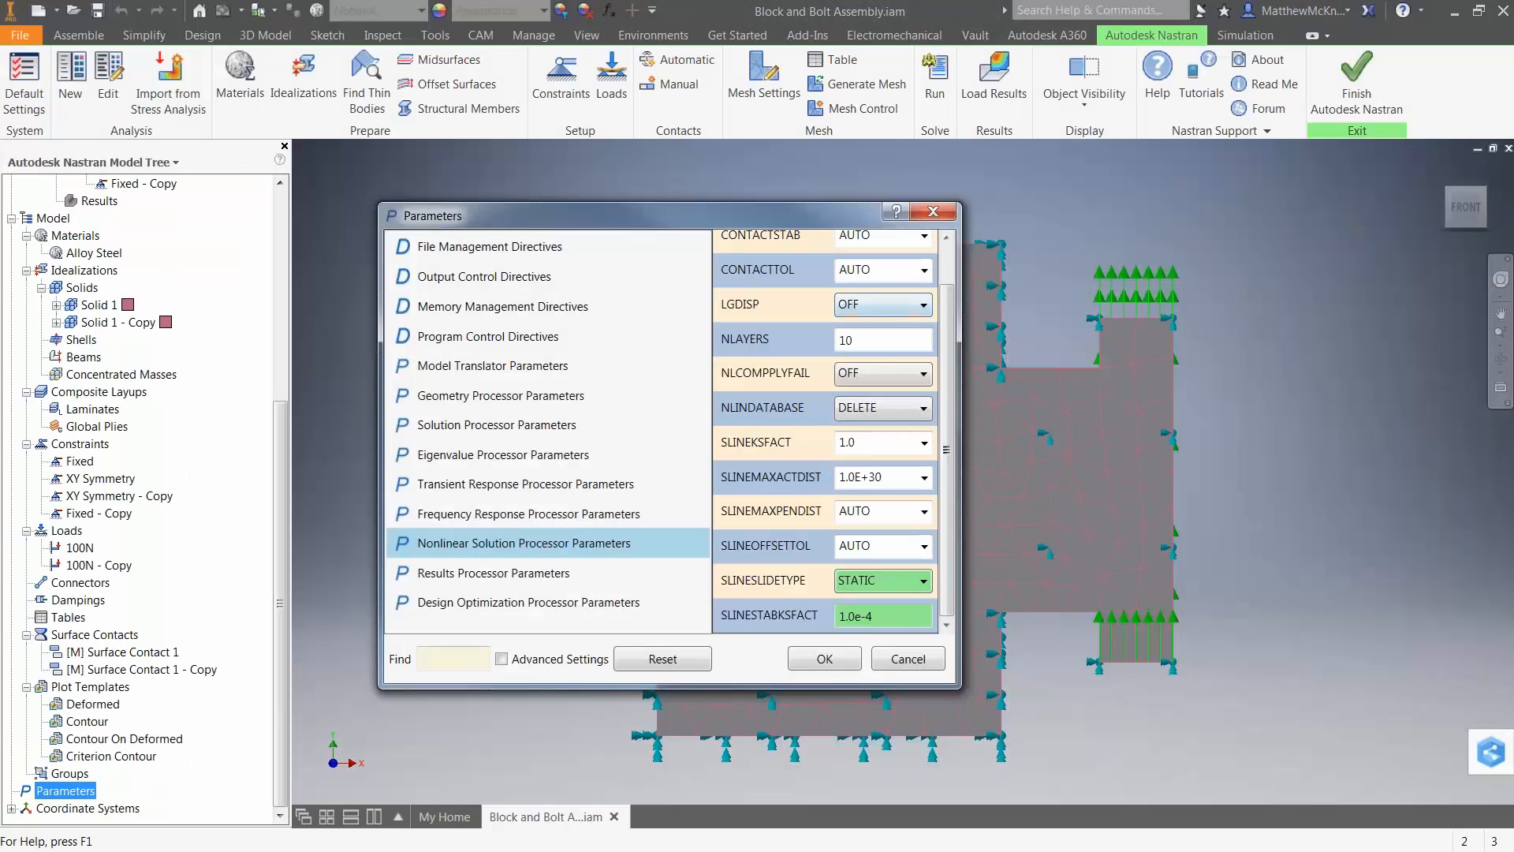
Look up the CONTACTTOL parameter in the Nastran online help, and accept the edited parameters.
left_click(813, 273)
key("F1")
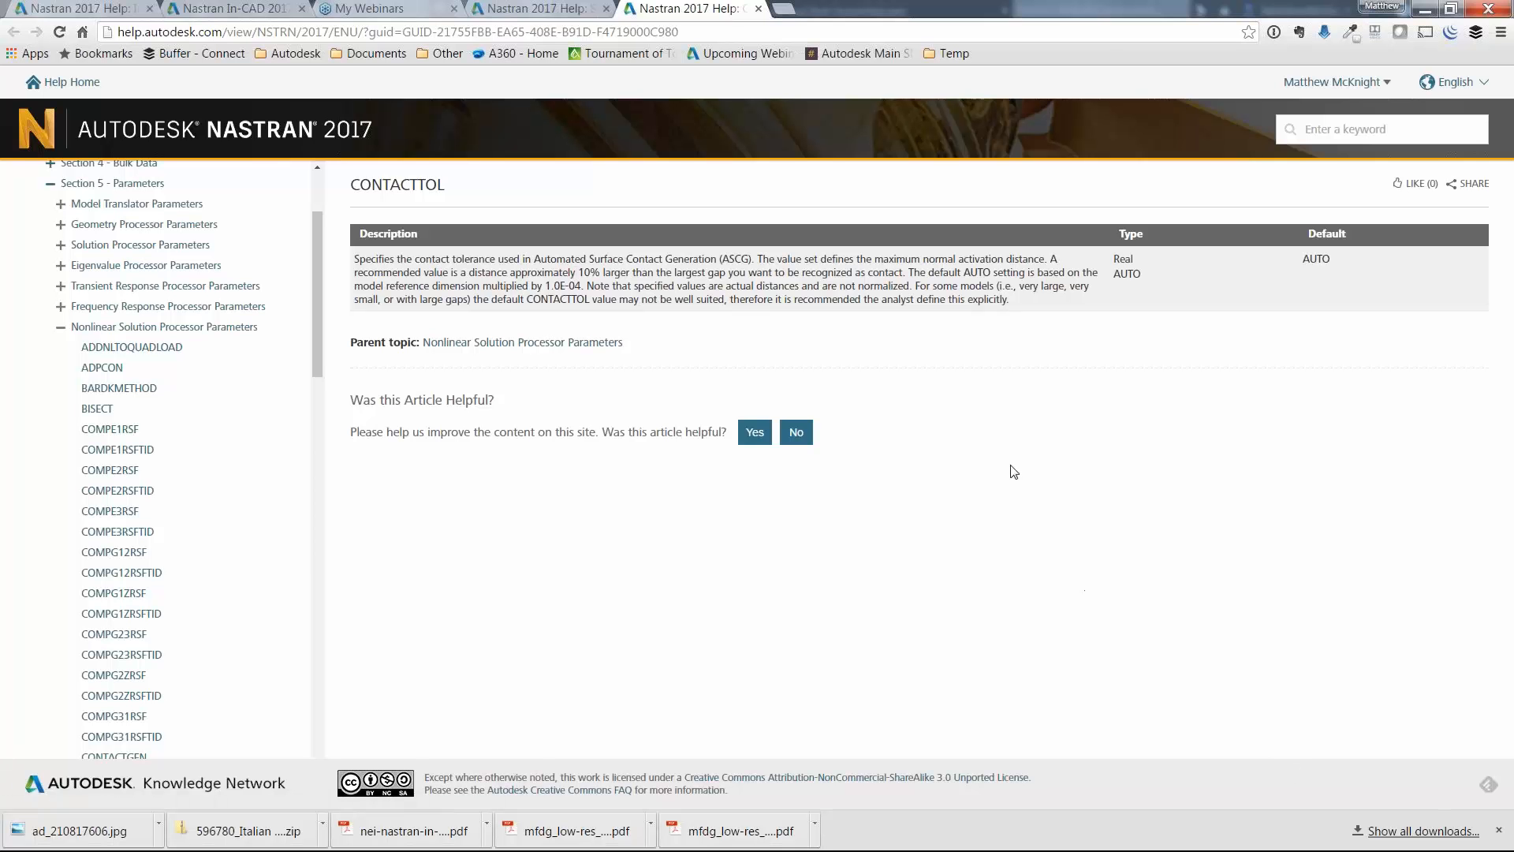
left_click(1424, 11)
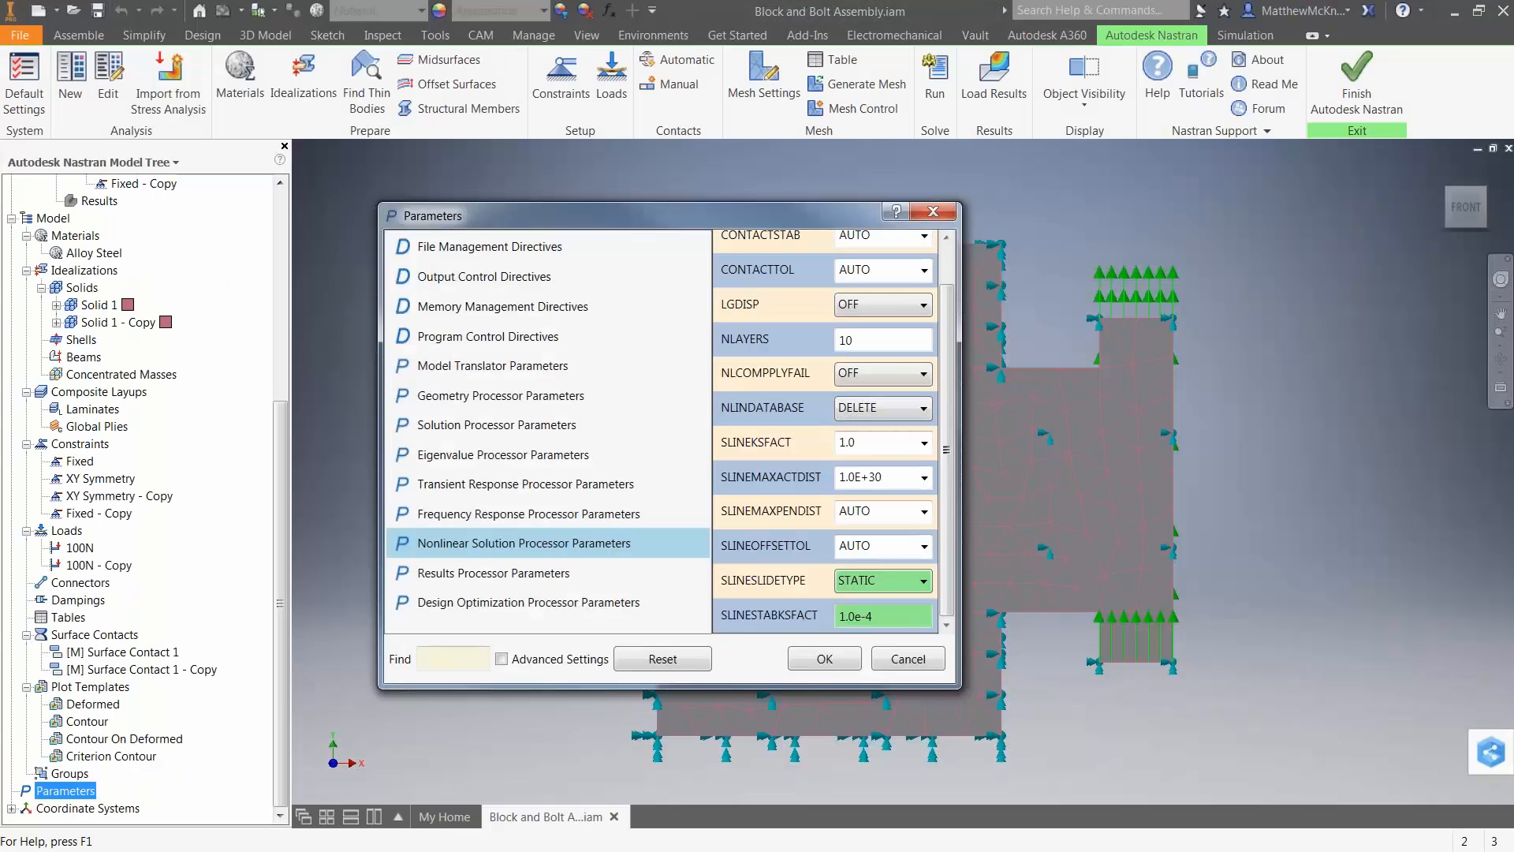
left_click(847, 658)
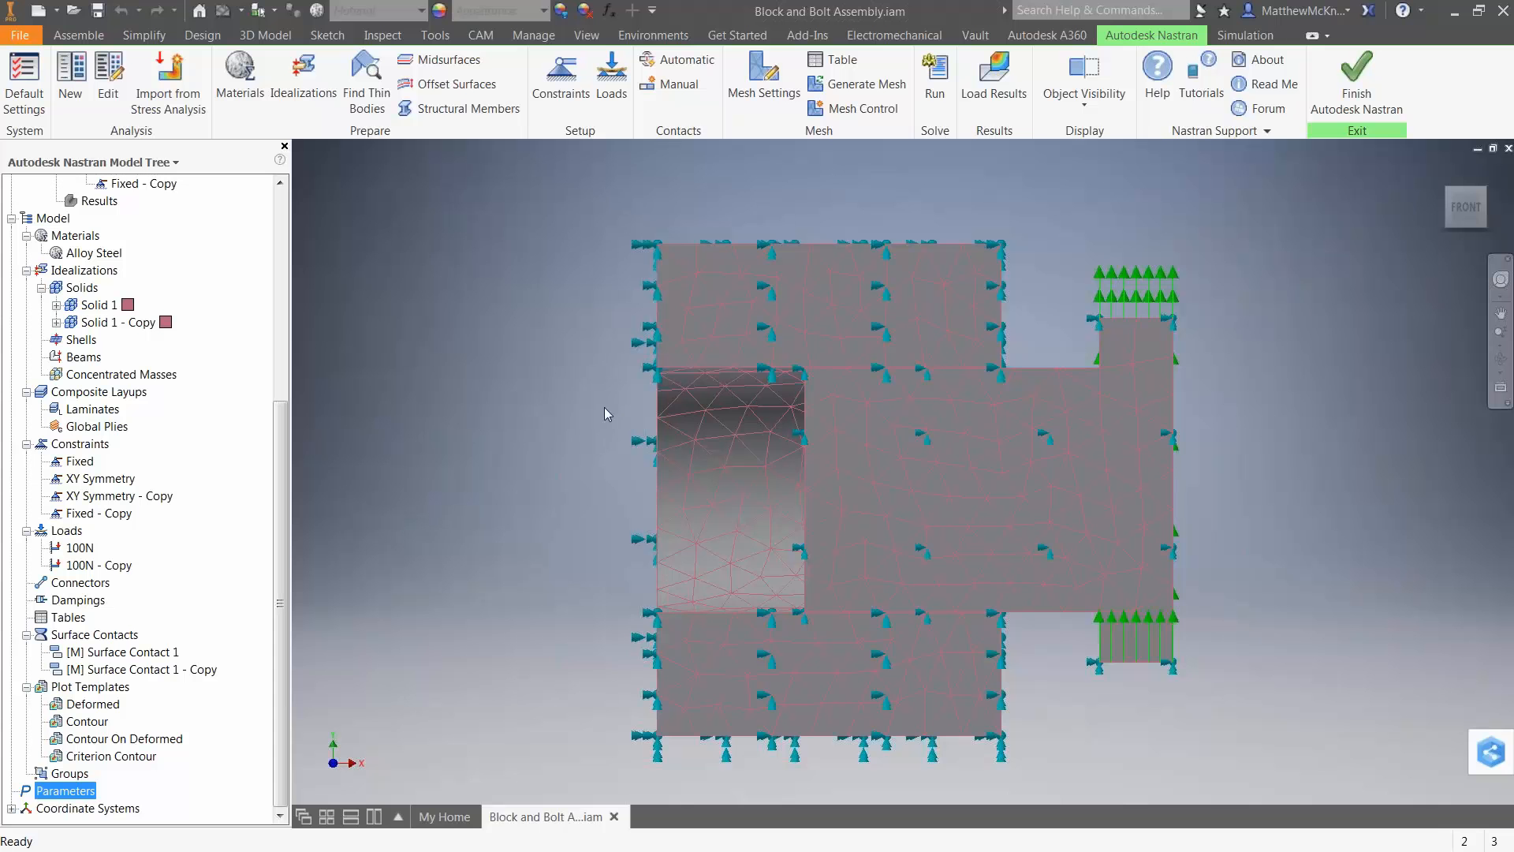